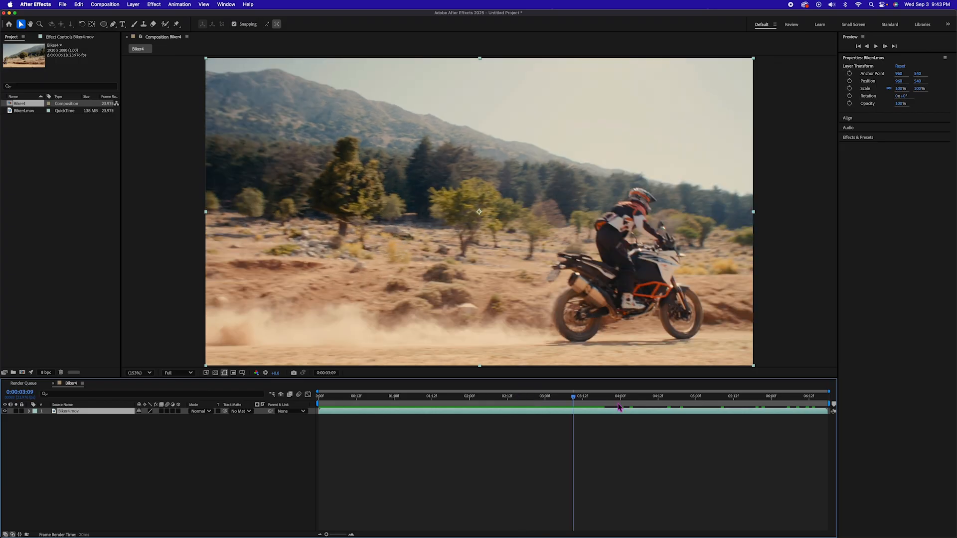
Set the Biker4 composition's work area to run from frame 41 to 0:00:03:00
left_click_drag(620, 406, 523, 396)
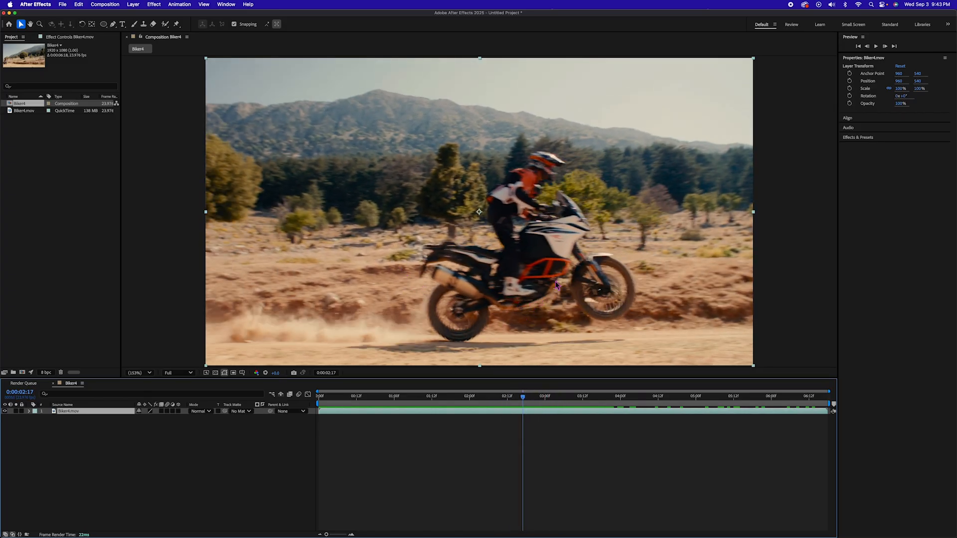
left_click_drag(523, 401, 550, 397)
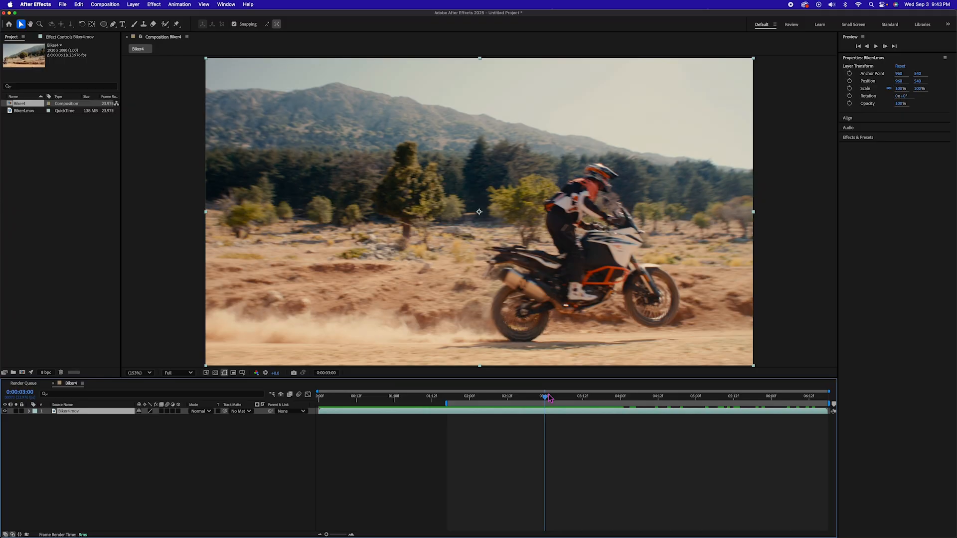
key("n")
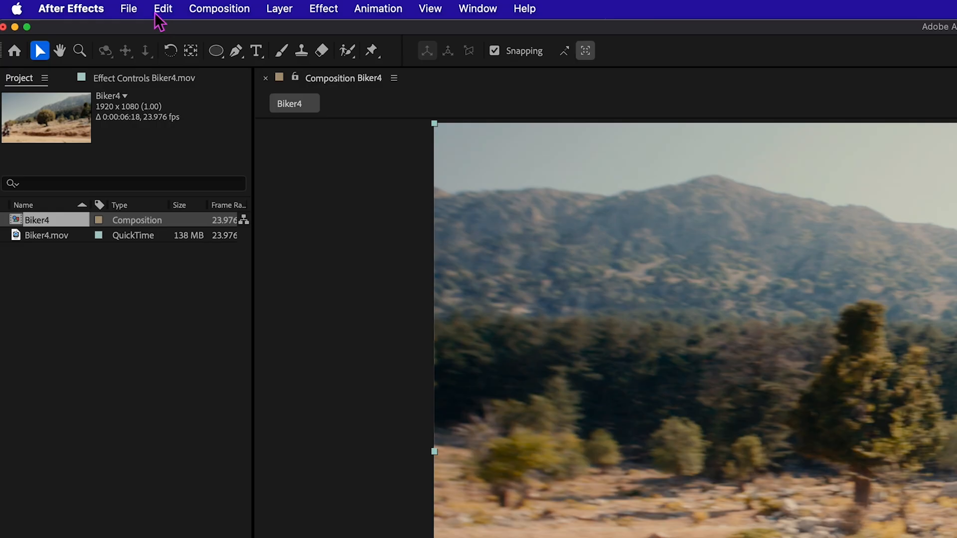
Add the Biker4 composition to the Render Queue and set its output module format to JPEG Sequence
left_click(62, 4)
mouse_move(73, 133)
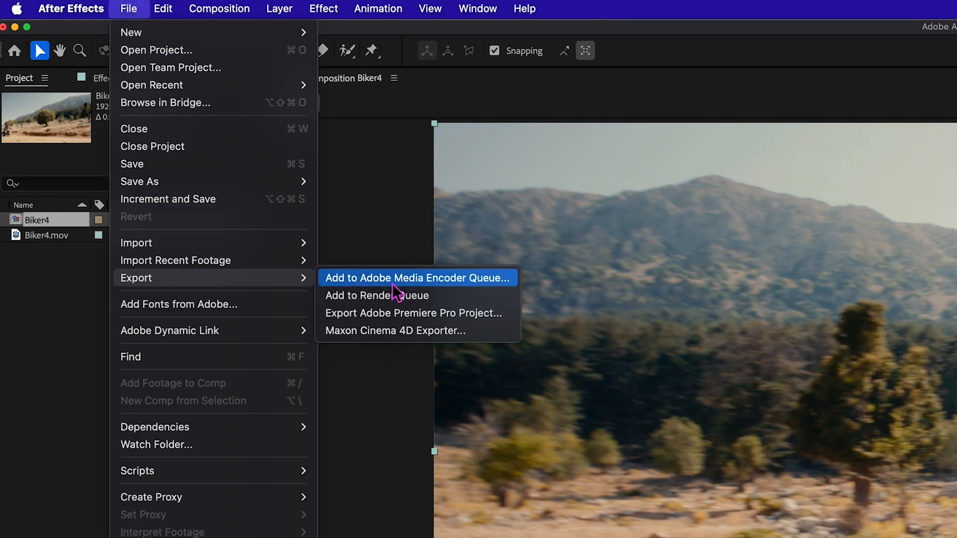
left_click(392, 297)
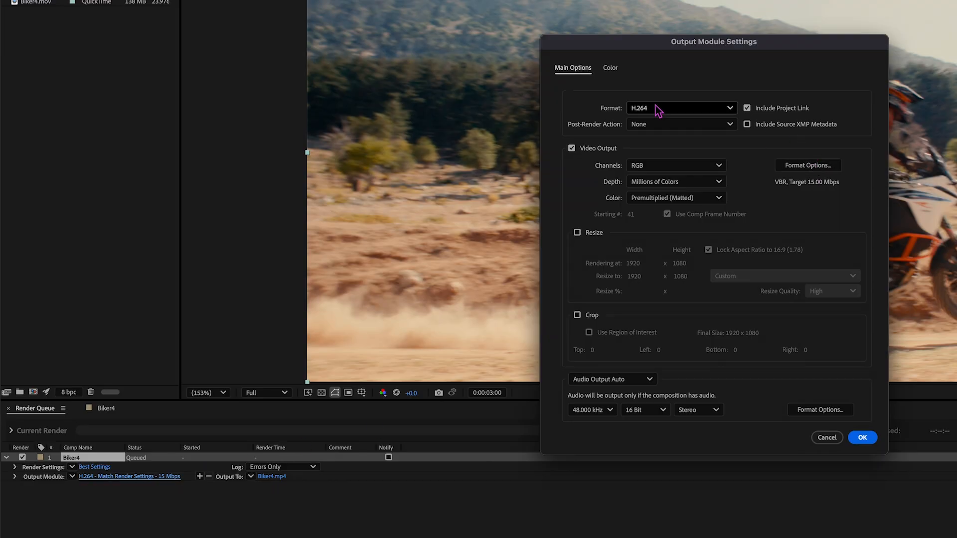
left_click(663, 109)
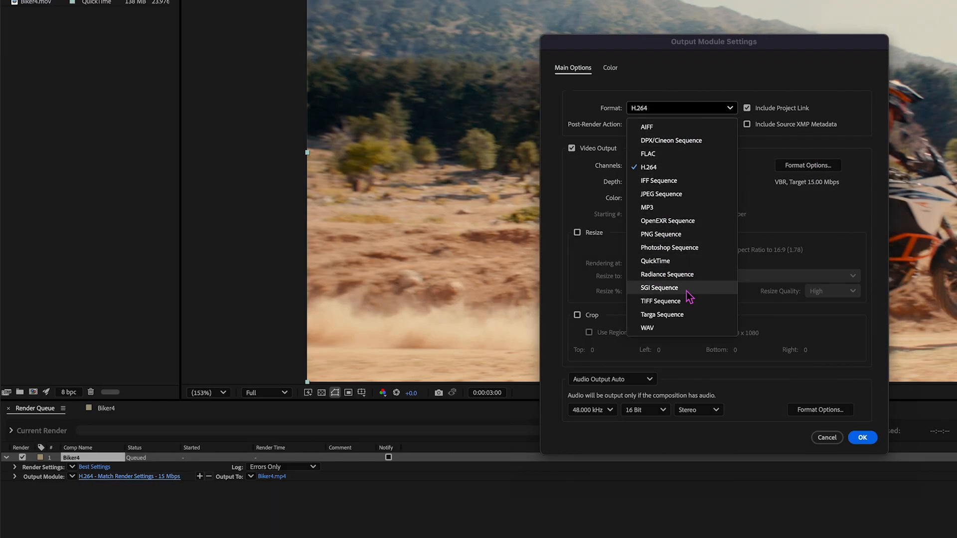
left_click(673, 194)
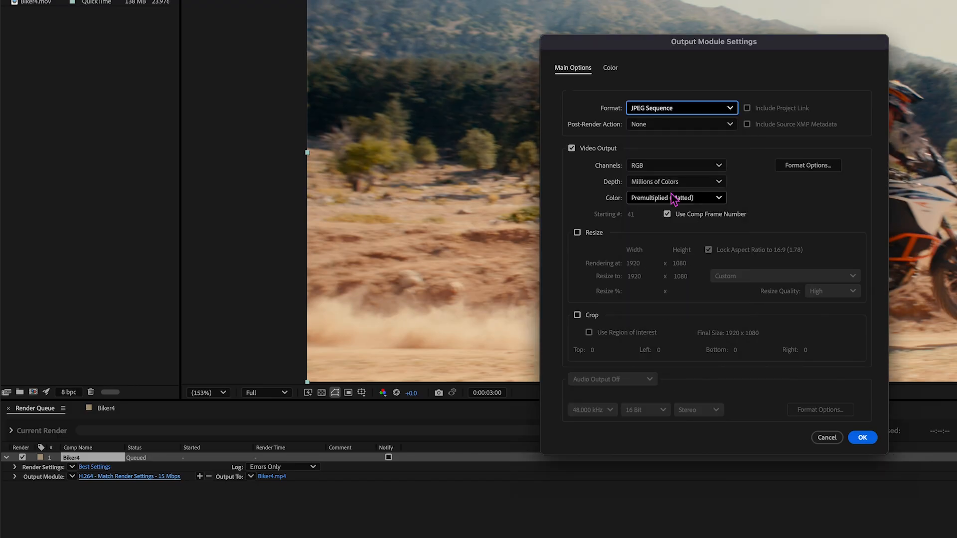
left_click(861, 438)
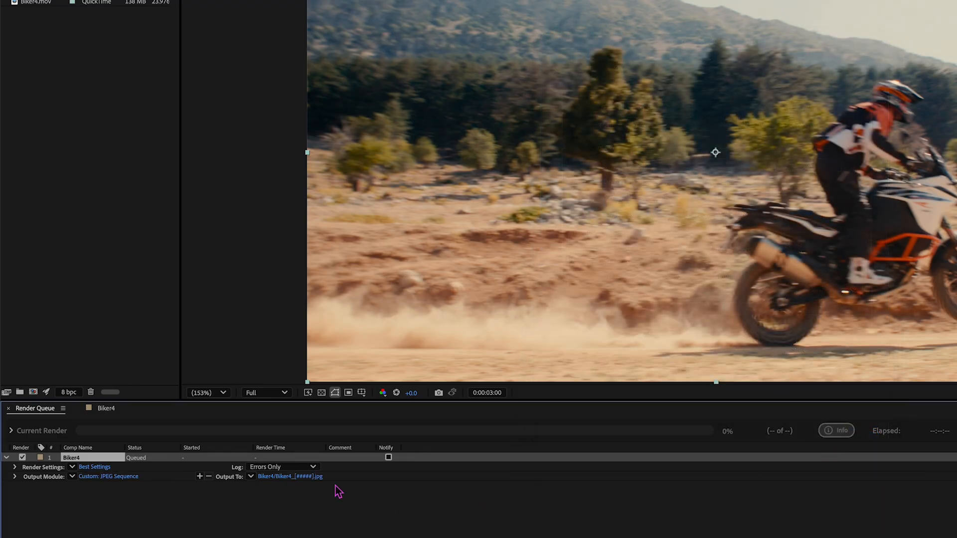
Set the output destination to a Biker4 subfolder inside NewImageSequence and render the image sequence
left_click(286, 477)
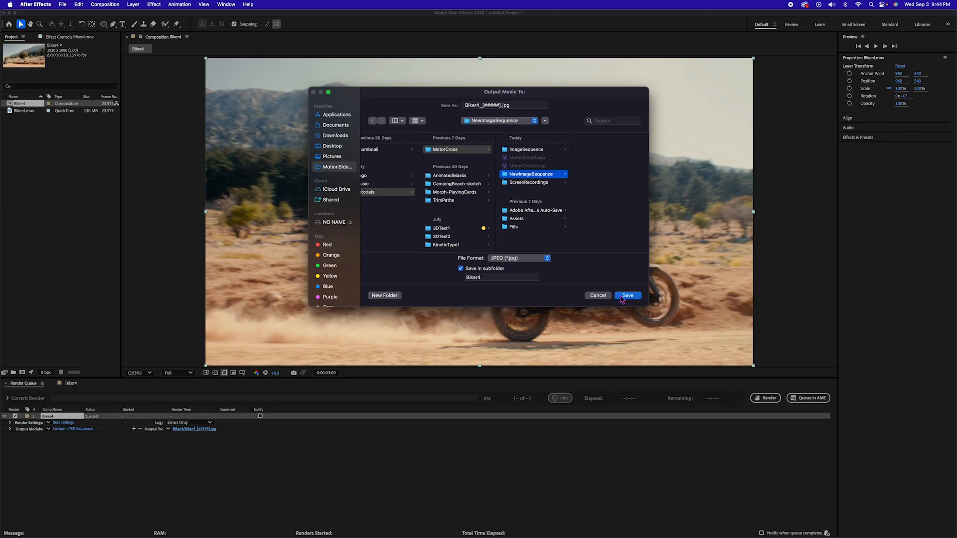
left_click(627, 296)
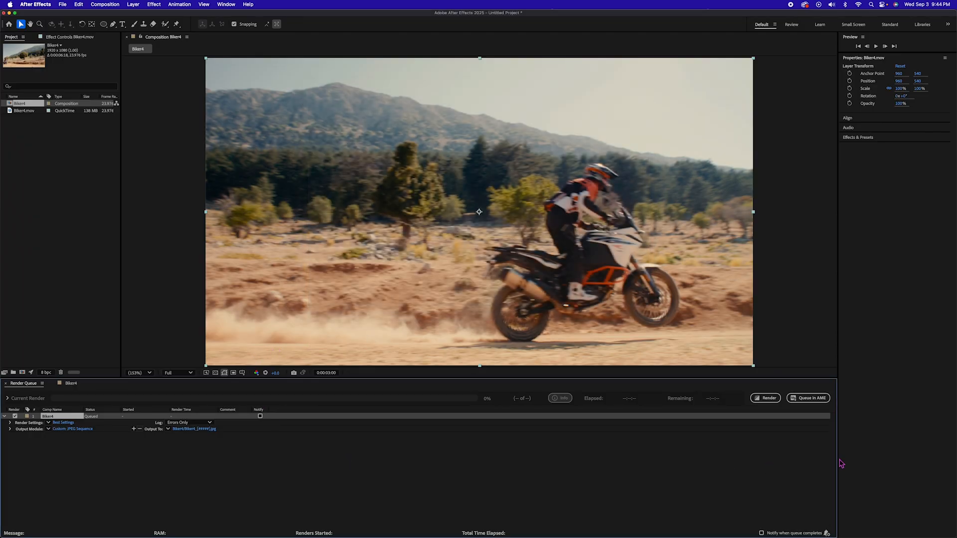
left_click(766, 398)
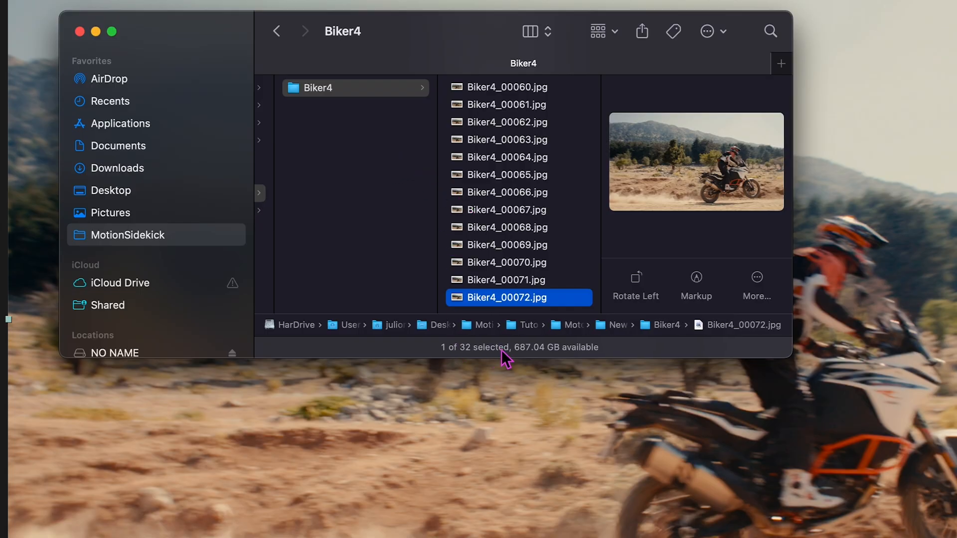
Select all rendered frames from Biker4_00041.jpg to Biker4_00072.jpg in Finder and open them in Adobe Photoshop 2024
scroll(508, 310, "up", 10)
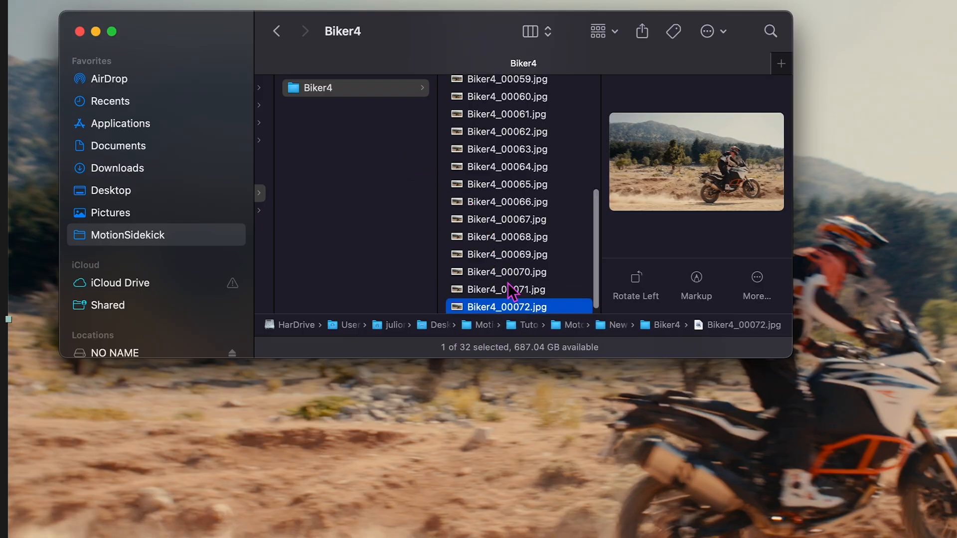
left_click(513, 90, "shift")
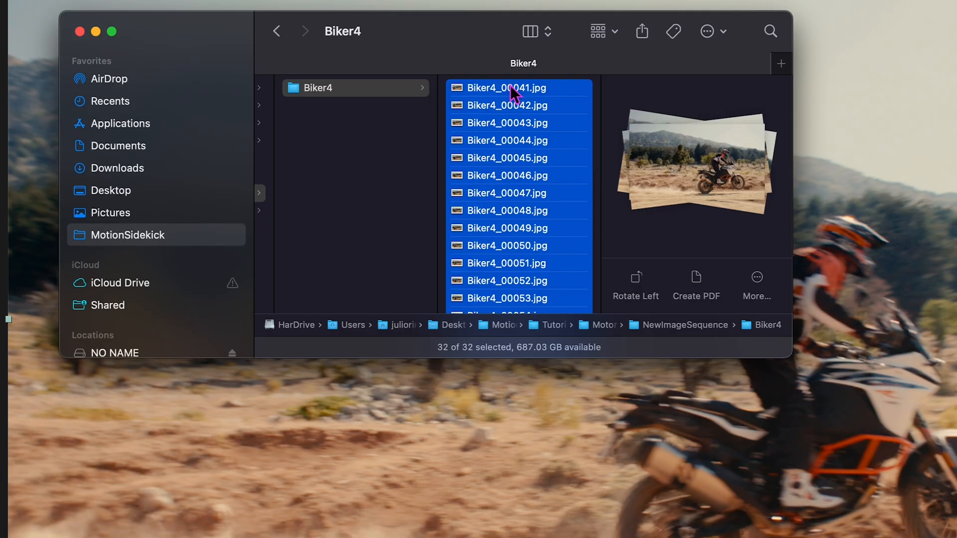
right_click(514, 92)
mouse_move(562, 129)
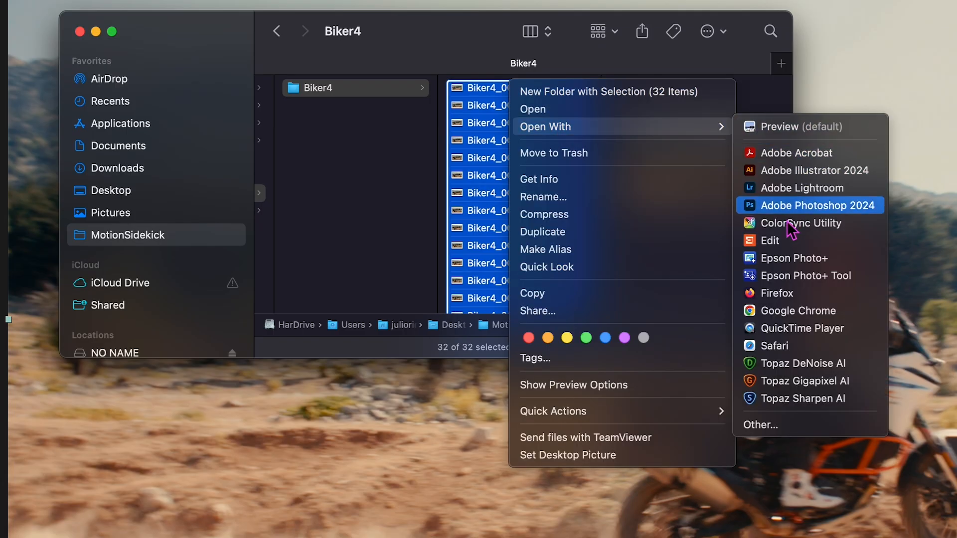
left_click(780, 205)
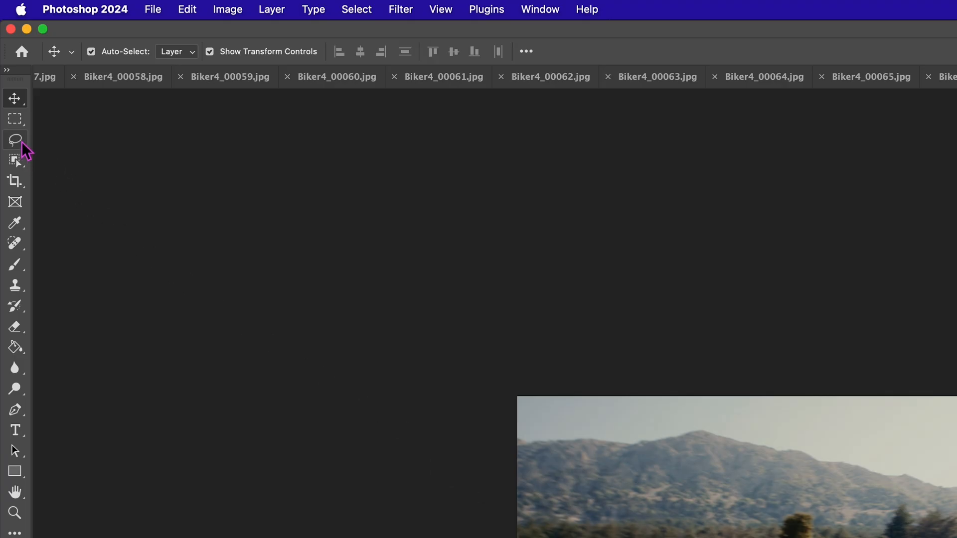
Outline the motorcycle with the Lasso tool, including both wheels and the windshield but leaving out the rider and his leg
left_click(21, 144)
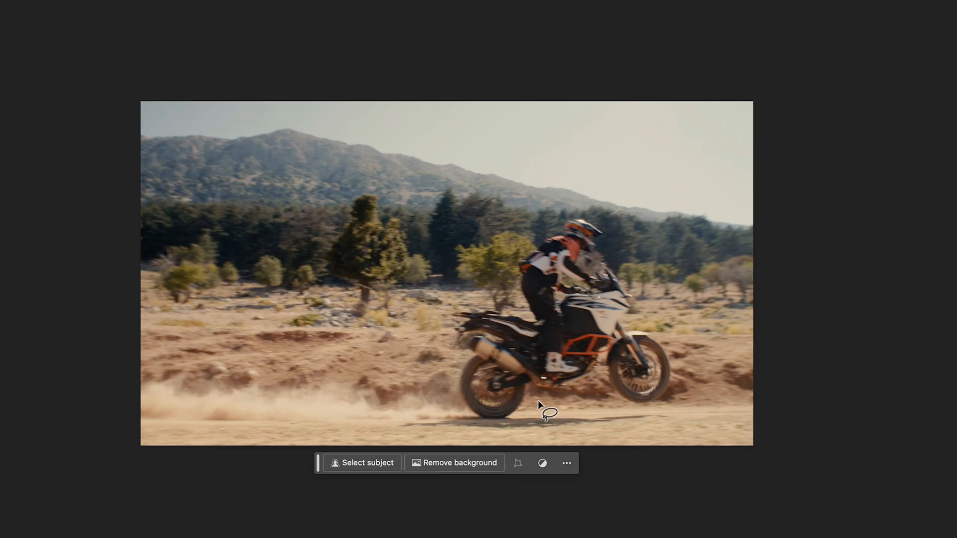
left_click_drag(544, 397, 495, 433)
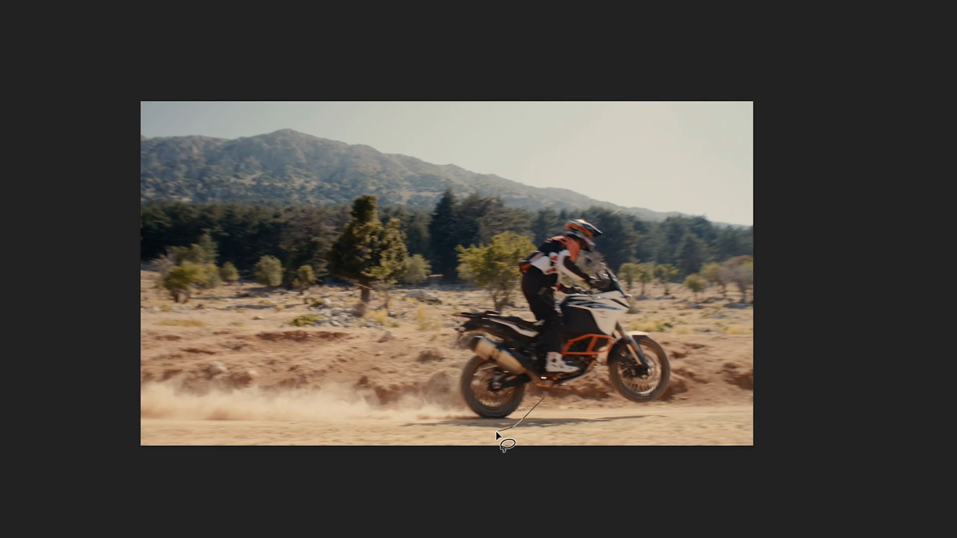
mouse_move(448, 342)
left_mouse_down()
mouse_move(455, 311)
mouse_move(516, 308)
mouse_move(529, 316)
mouse_move(544, 375)
mouse_move(582, 373)
mouse_move(564, 302)
mouse_move(576, 285)
mouse_move(597, 286)
mouse_move(601, 262)
mouse_move(632, 278)
left_mouse_up()
left_click_drag(629, 320, 659, 332)
left_click_drag(670, 386, 654, 403)
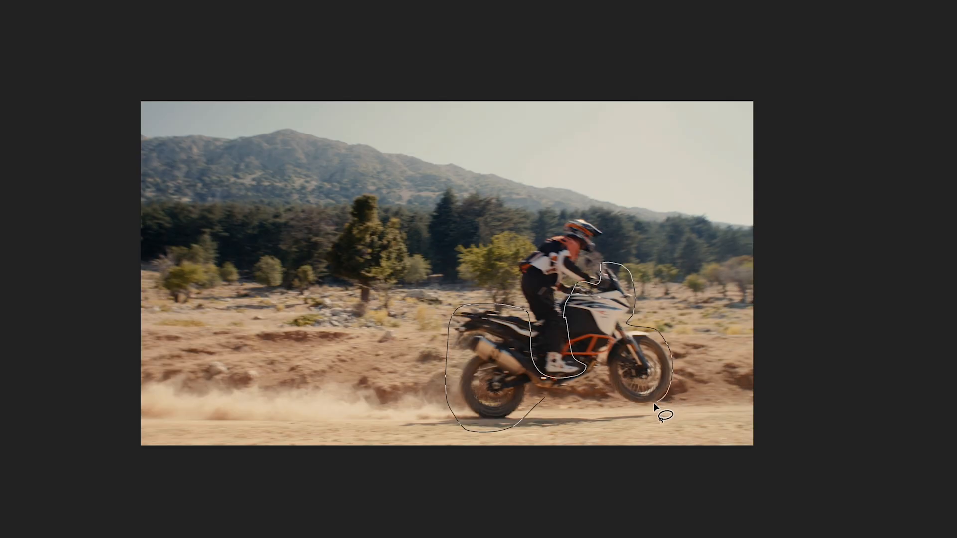
left_click_drag(599, 378, 545, 400)
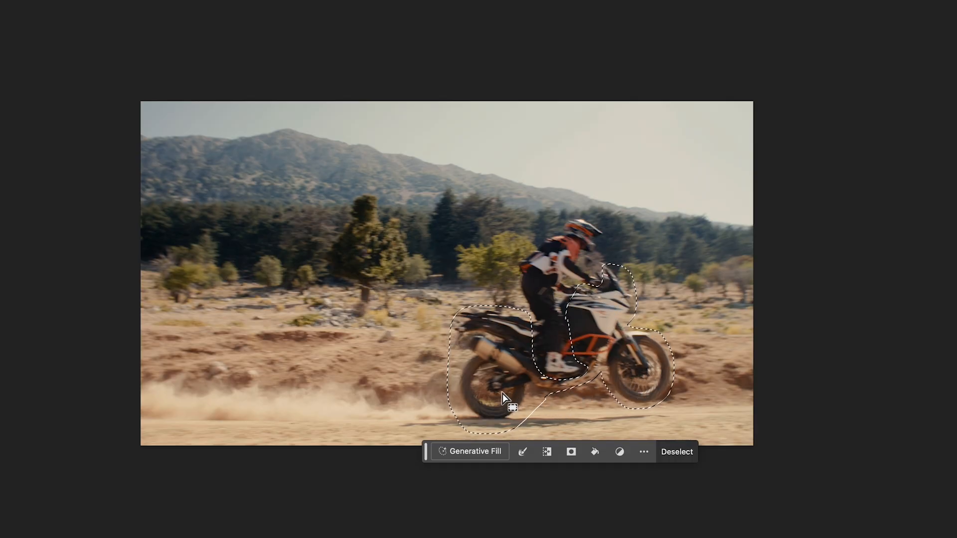
Run Generative Fill on the selected bike area with the prompt "motorcycle"
left_click(482, 452)
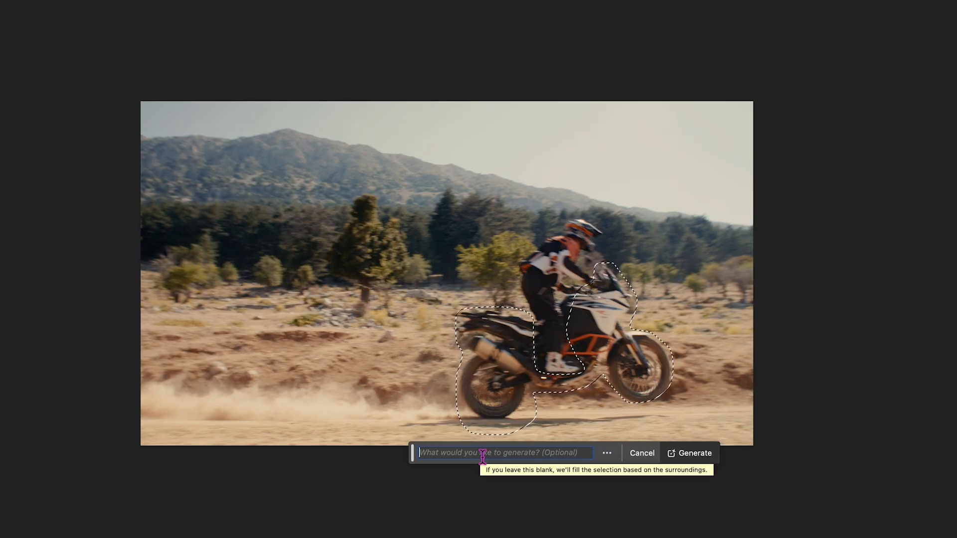
type("motorcycle")
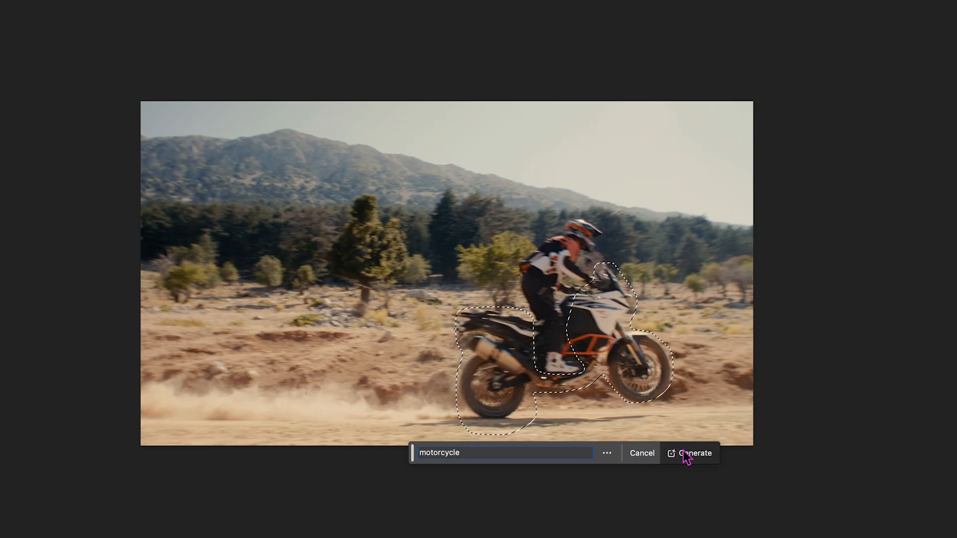
left_click(699, 455)
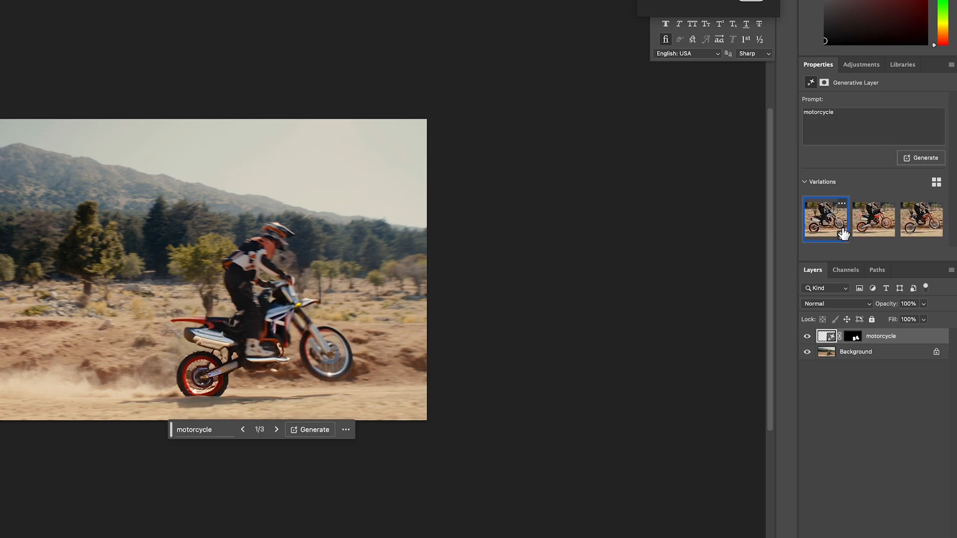
Compare the generated motorcycle variations and choose the third one
left_click(874, 229)
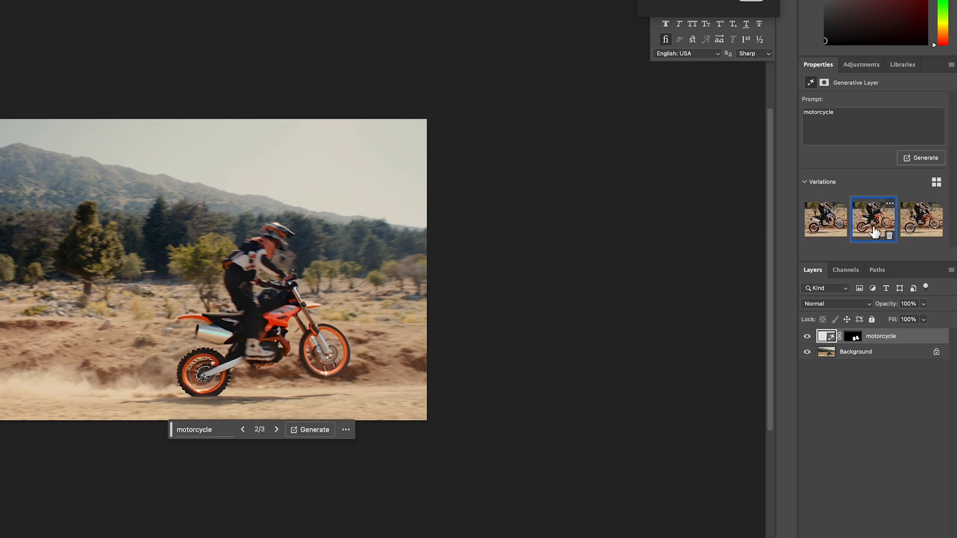
left_click(824, 229)
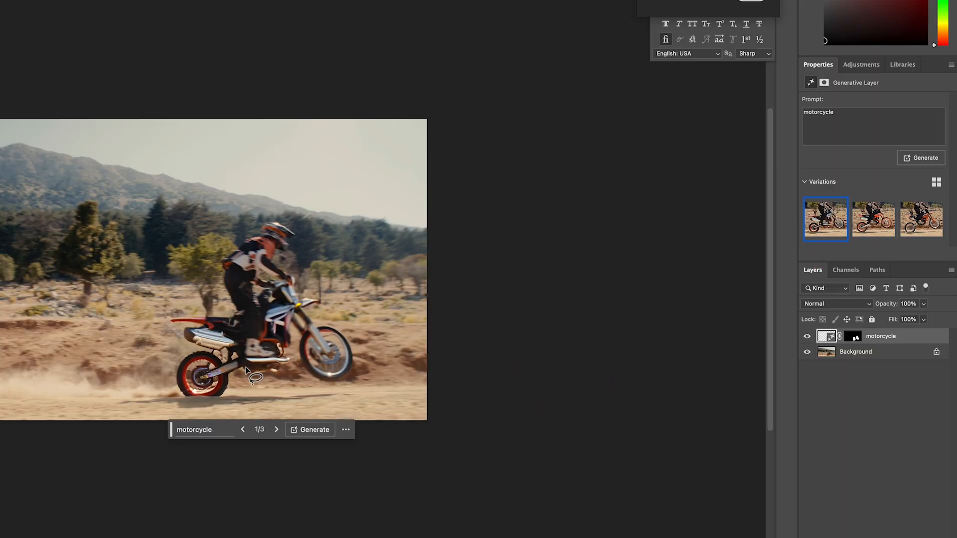
left_click(865, 227)
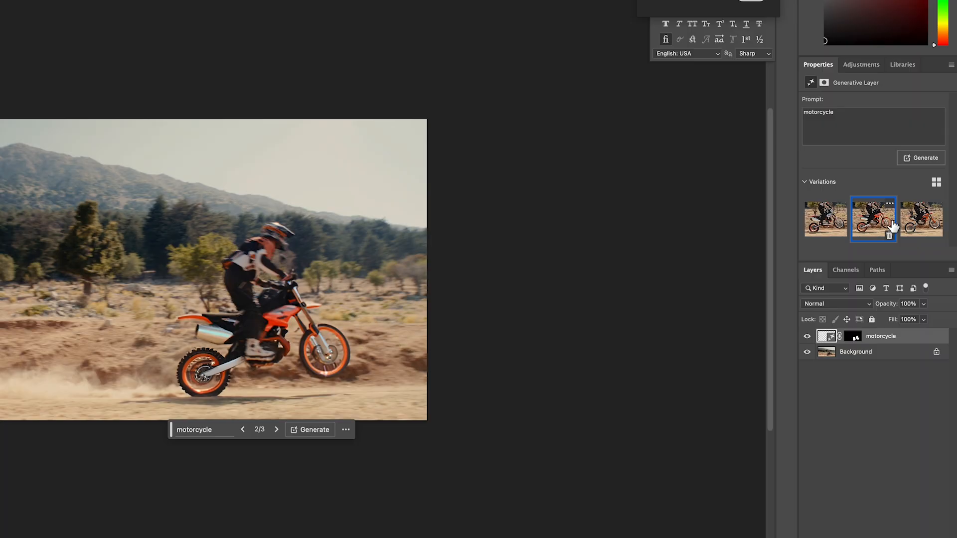
left_click(913, 222)
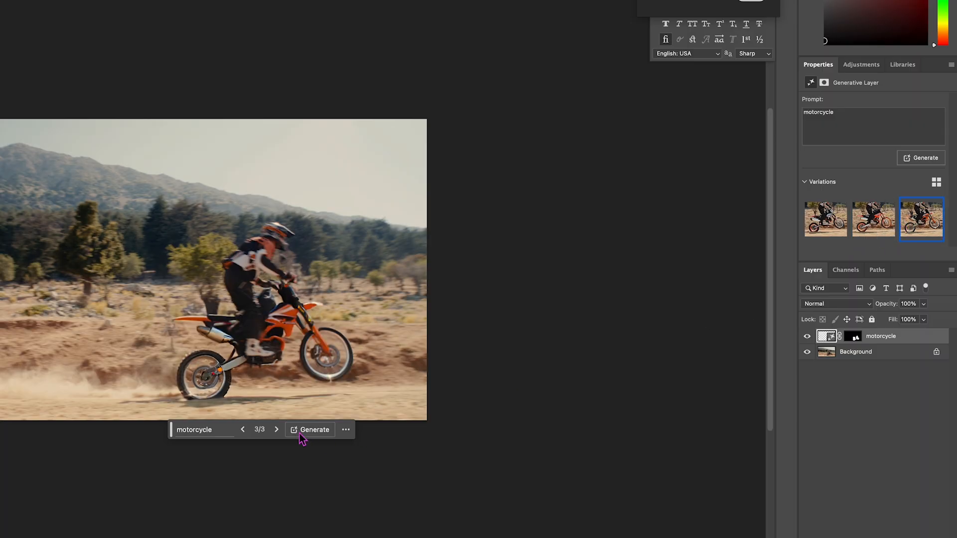
Compare the generated bike with the original by toggling the motorcycle layer's visibility, and leave the layer hidden
left_click(807, 338)
left_click(807, 338)
left_click(807, 337)
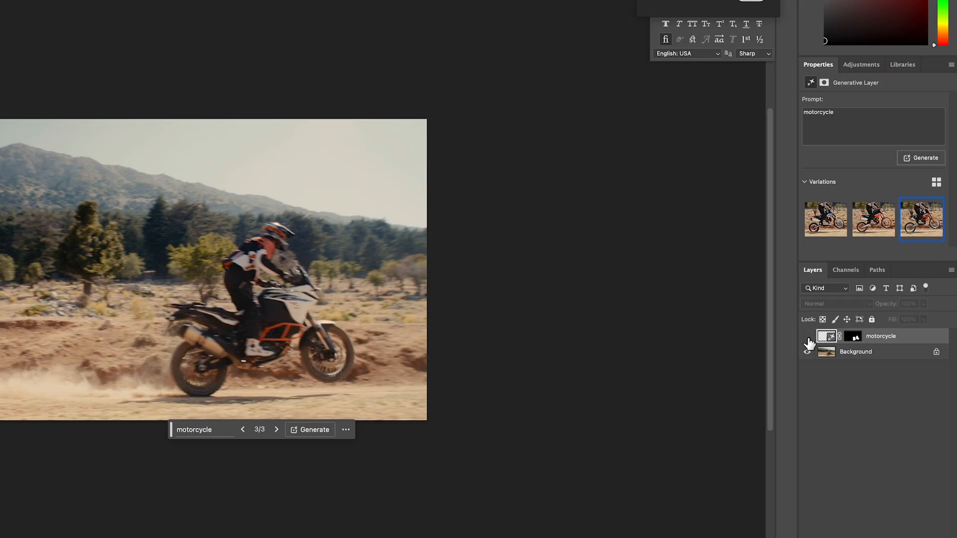
left_click(807, 338)
left_click(807, 338)
left_click(807, 338)
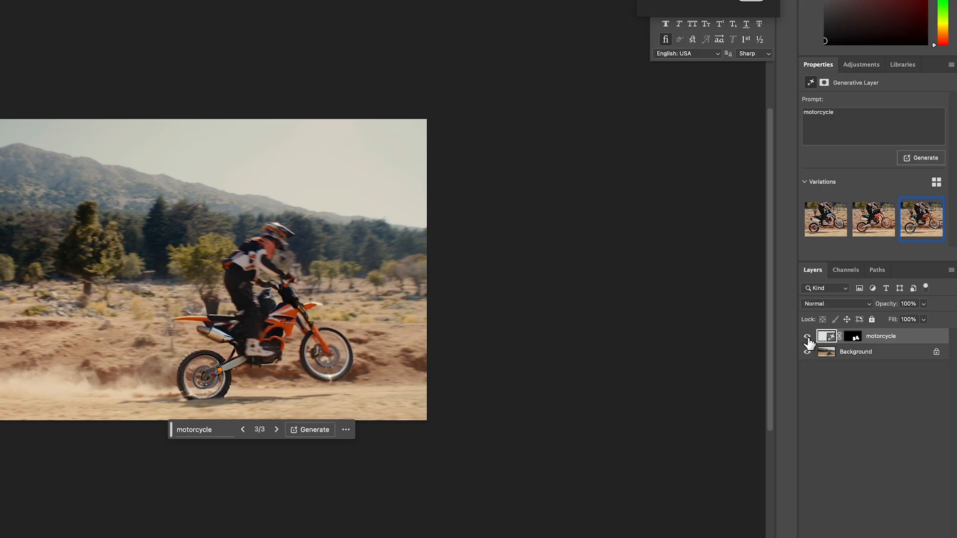
left_click(807, 339)
left_click(807, 339)
left_click(807, 339)
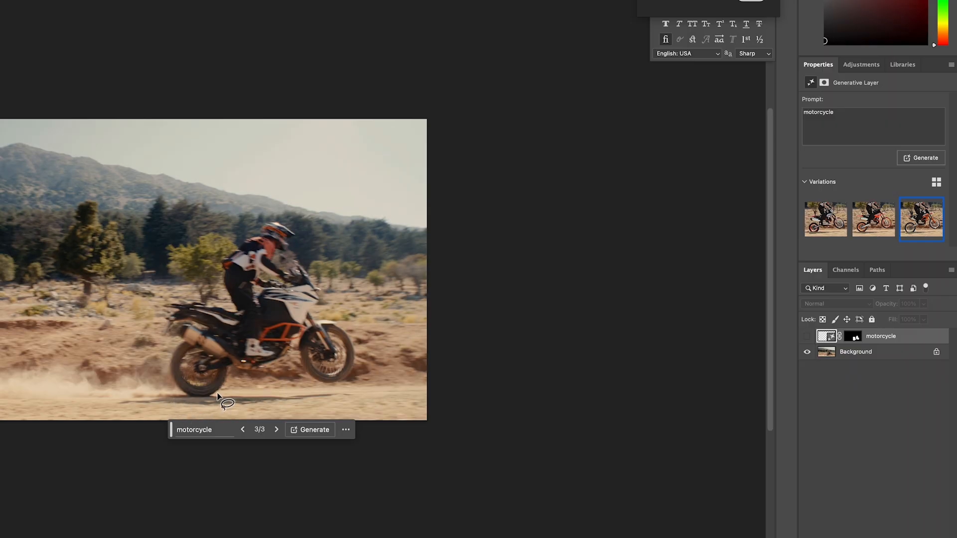
Lasso the original motorcycle again, following the rear wheel, seat, windshield and front wheel closely while excluding the rider
left_click(235, 373)
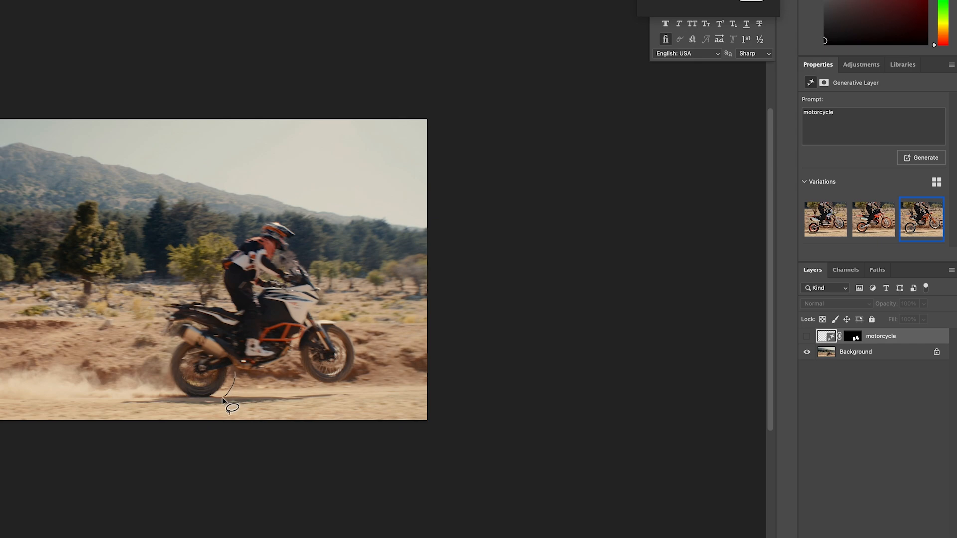
left_click_drag(223, 398, 170, 398)
mouse_move(158, 362)
left_mouse_down()
mouse_move(162, 312)
mouse_move(173, 300)
mouse_move(224, 308)
mouse_move(240, 353)
mouse_move(283, 353)
mouse_move(268, 337)
mouse_move(265, 302)
mouse_move(297, 259)
mouse_move(320, 283)
mouse_move(321, 312)
mouse_move(349, 338)
left_mouse_up()
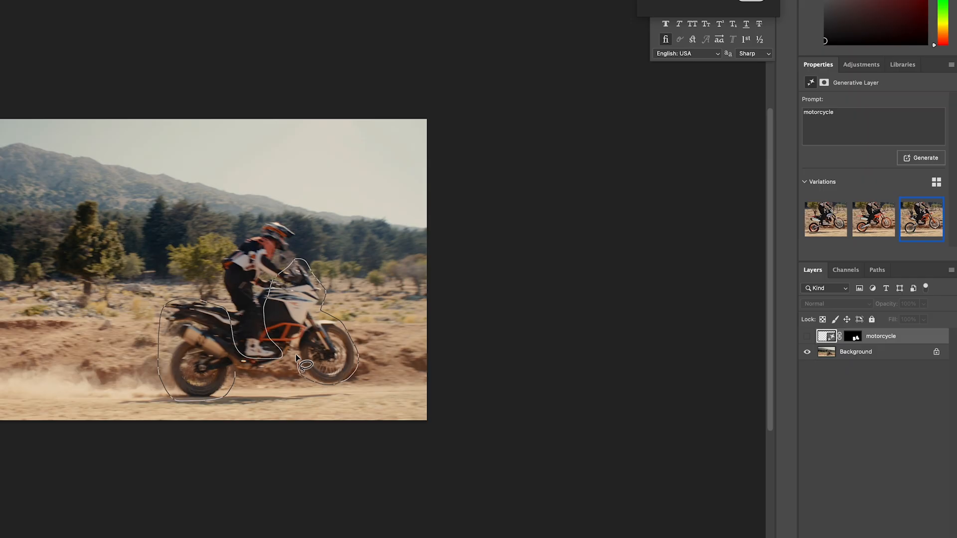
mouse_move(296, 357)
left_mouse_down()
mouse_move(273, 375)
mouse_move(237, 373)
left_mouse_up()
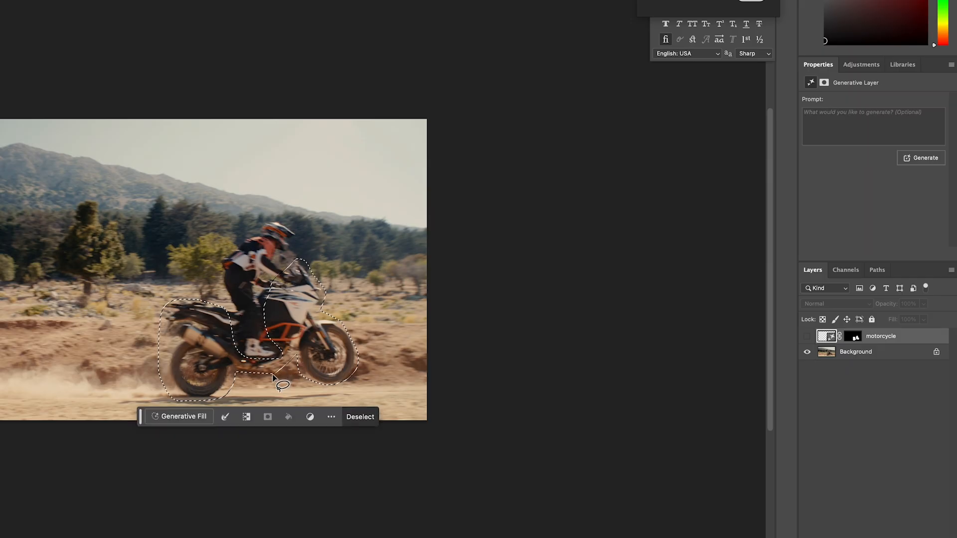
Generate a second replacement bike in the new selection using Generative Fill with the prompt "motorcycle"
left_click(196, 417)
type("moto")
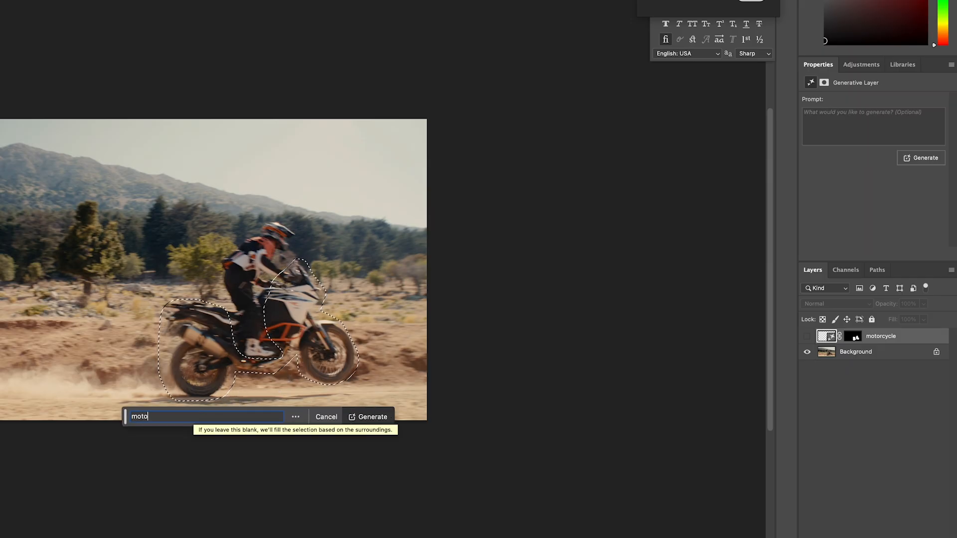
type("rcycle")
key("super+a")
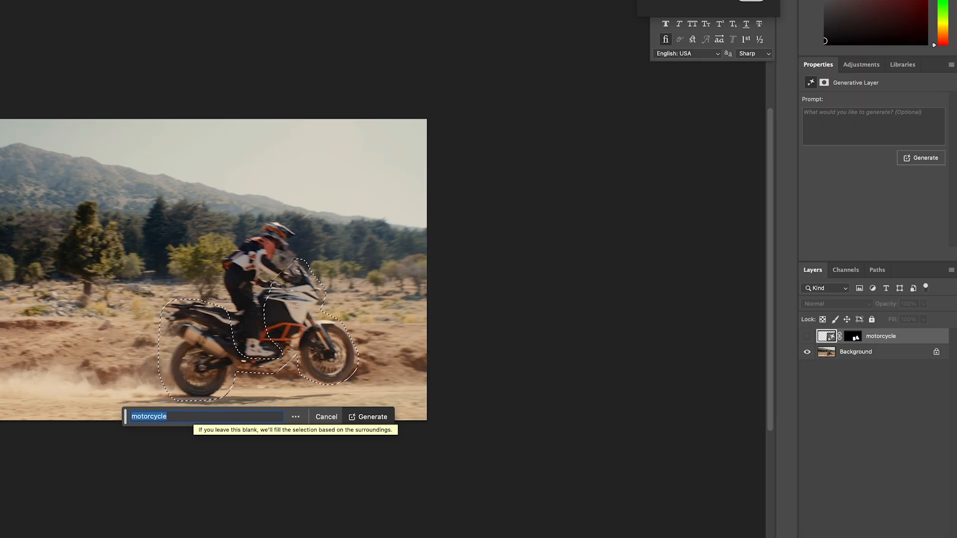
left_click(370, 417)
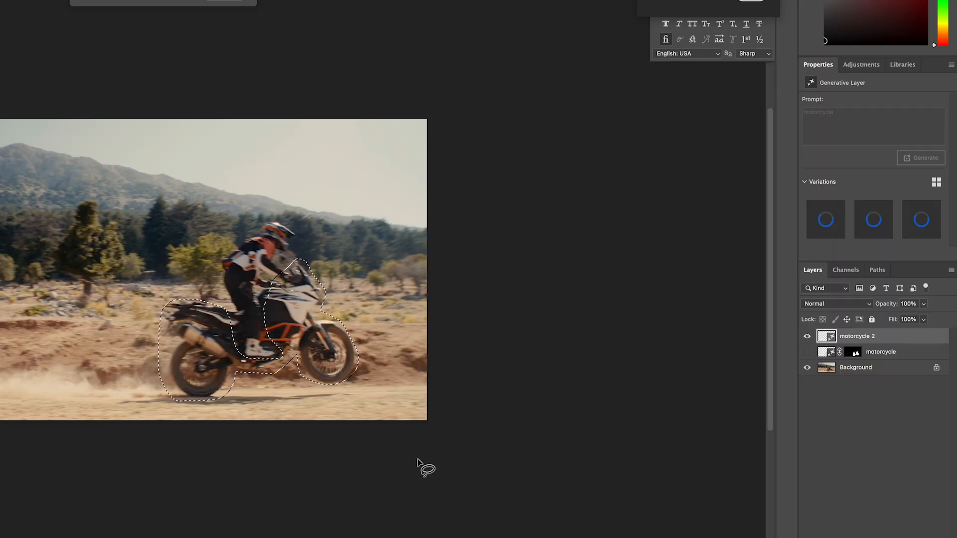
Compare the second and third motorcycle variations with the original bike, and choose the second variation
left_click(885, 226)
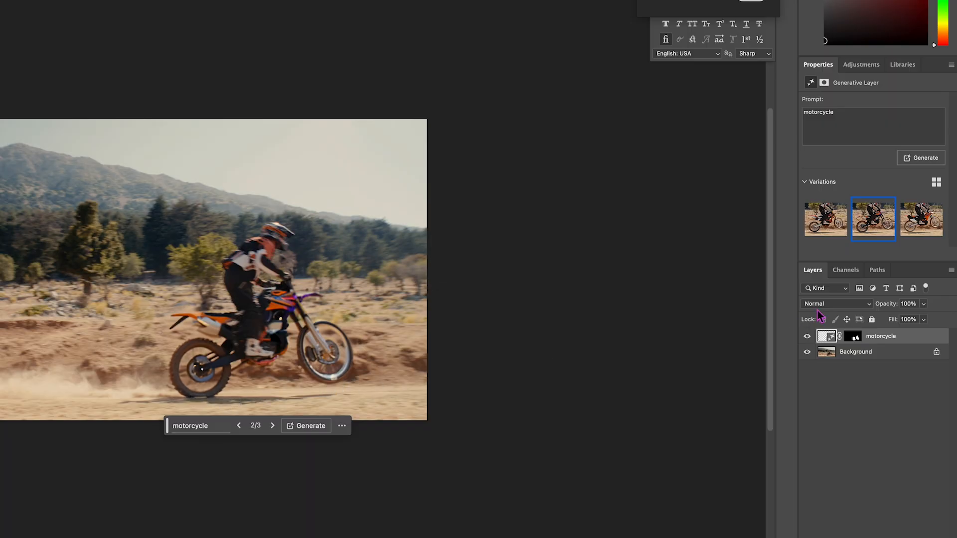
left_click(807, 337)
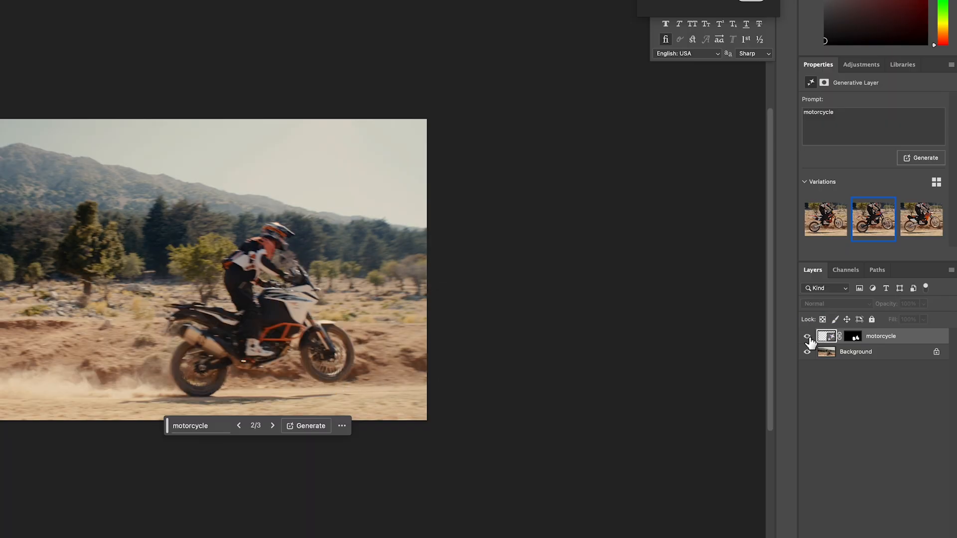
left_click(807, 337)
left_click(918, 223)
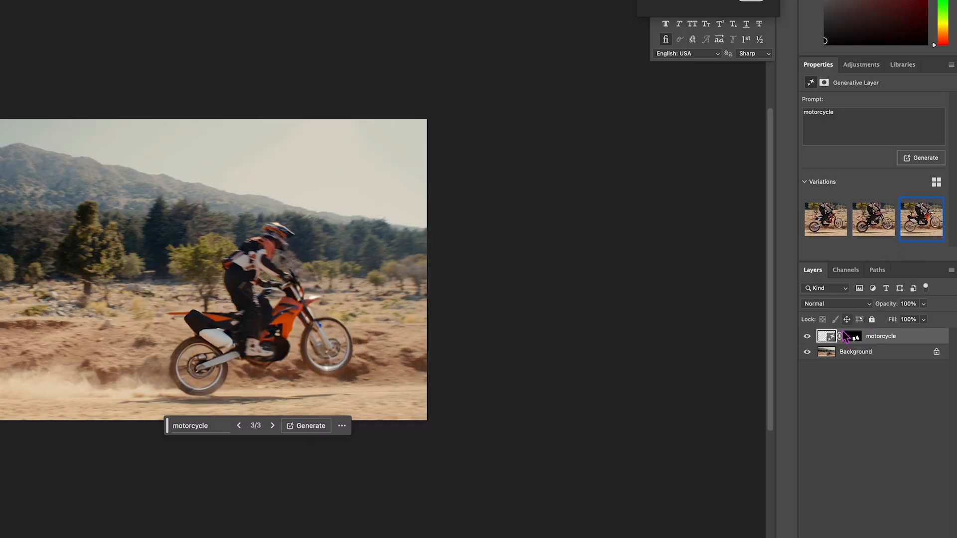
left_click(807, 337)
left_click(807, 337)
left_click(877, 233)
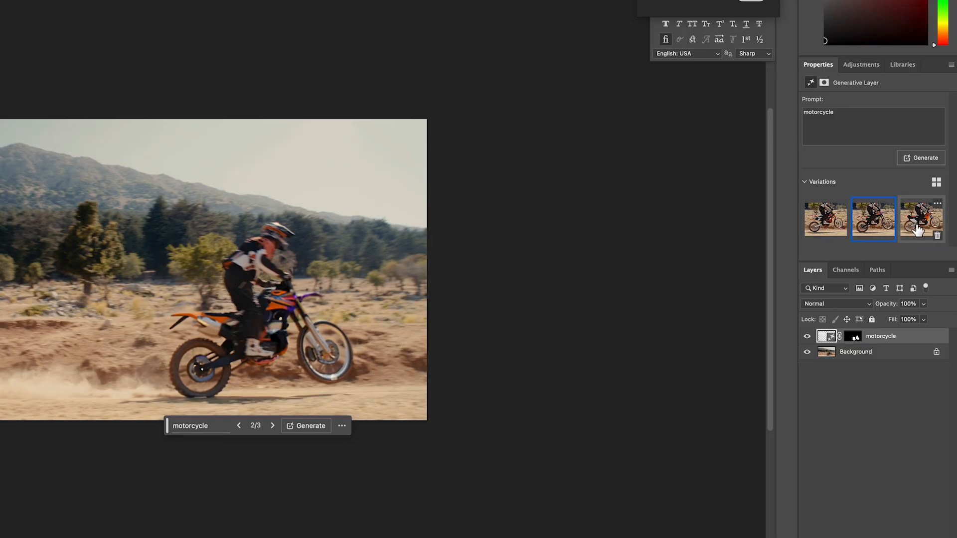
Generate more variations with the prompt "motorcycle" and compare the new blue bike with the original by toggling the layer's visibility
left_click(923, 164)
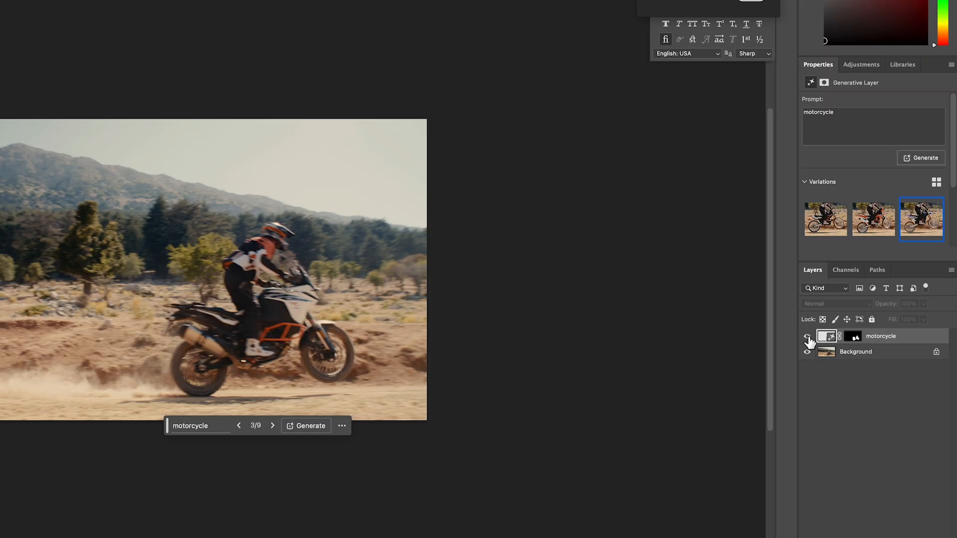
left_click(807, 337)
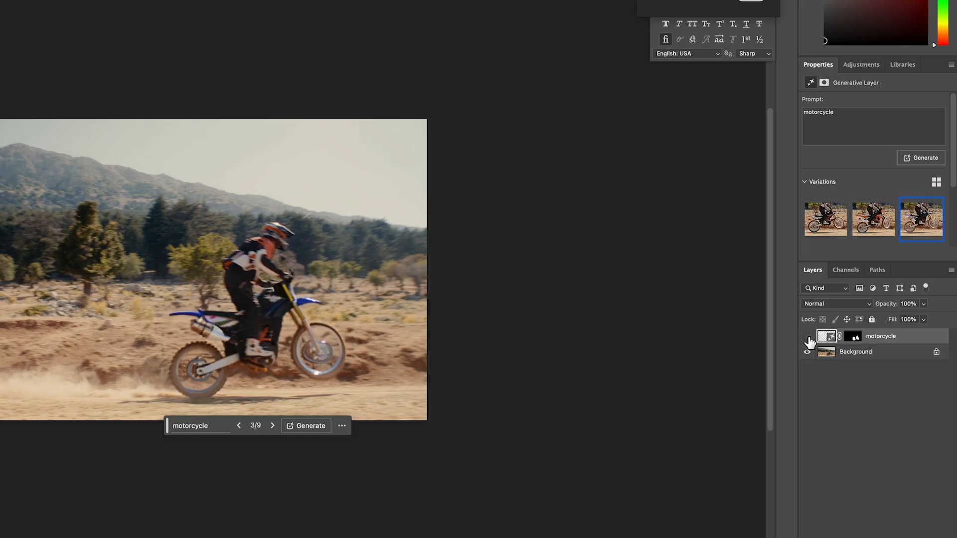
left_click(807, 338)
left_click(807, 337)
left_click(808, 337)
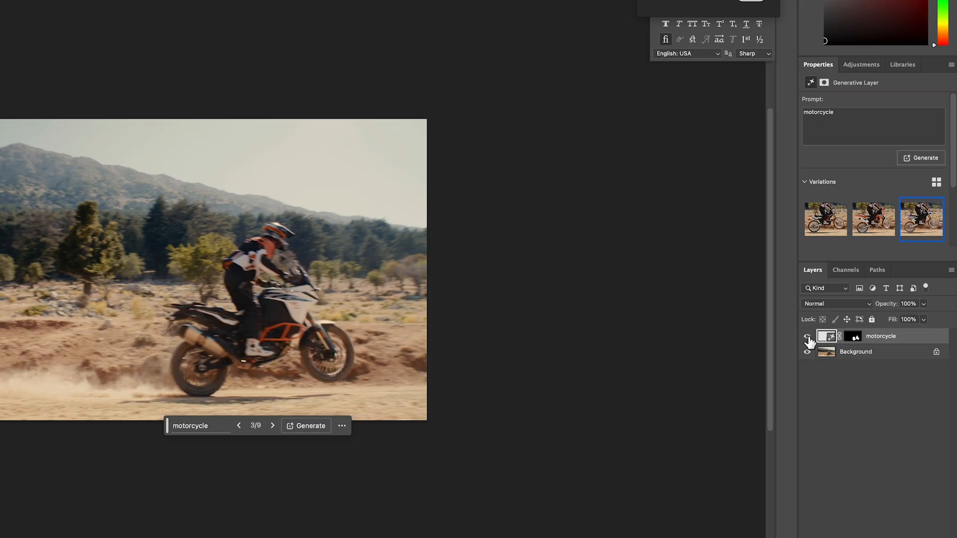
left_click(807, 338)
left_click(808, 337)
Choose the orange-and-purple bike, the eighth variation, compare it with the original by toggling the layer, and leave the layer visible
scroll(916, 246, "down", 2)
left_click(885, 239)
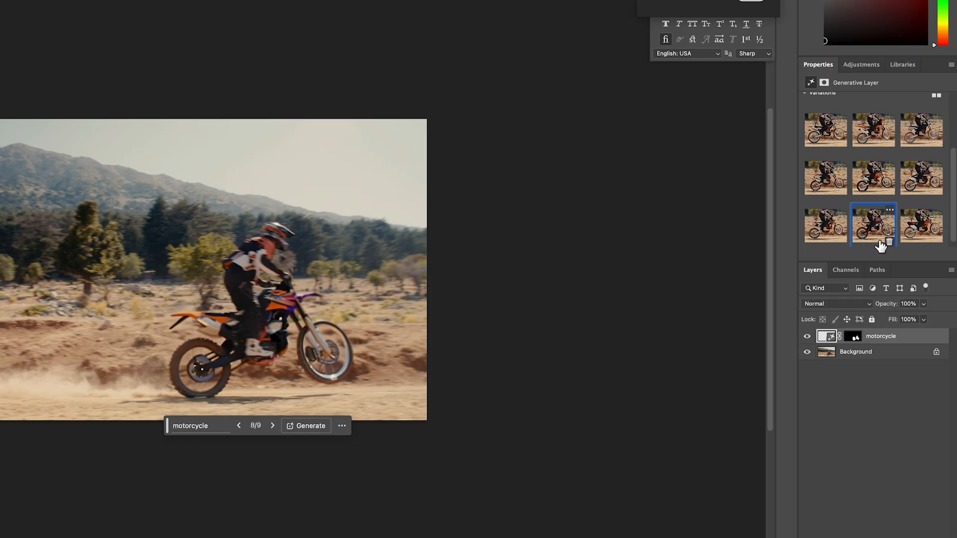
left_click(808, 337)
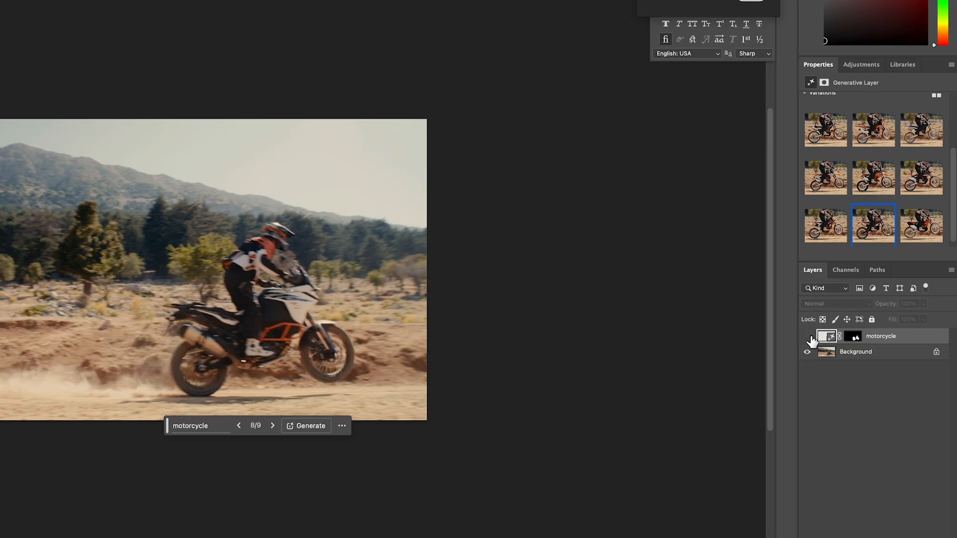
left_click(809, 337)
left_click(808, 337)
left_click(808, 337)
left_click(808, 338)
left_click(808, 338)
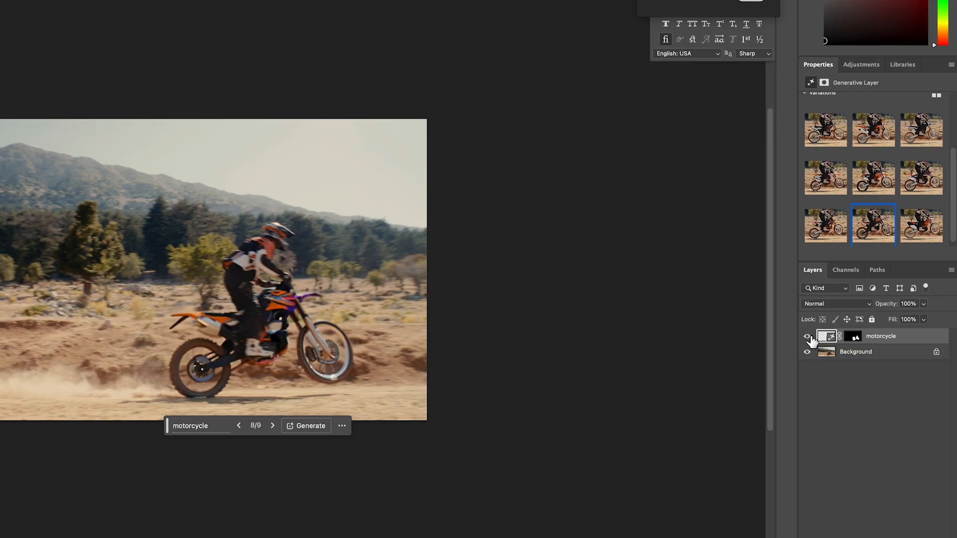
left_click(809, 338)
left_click(809, 337)
left_click(807, 337)
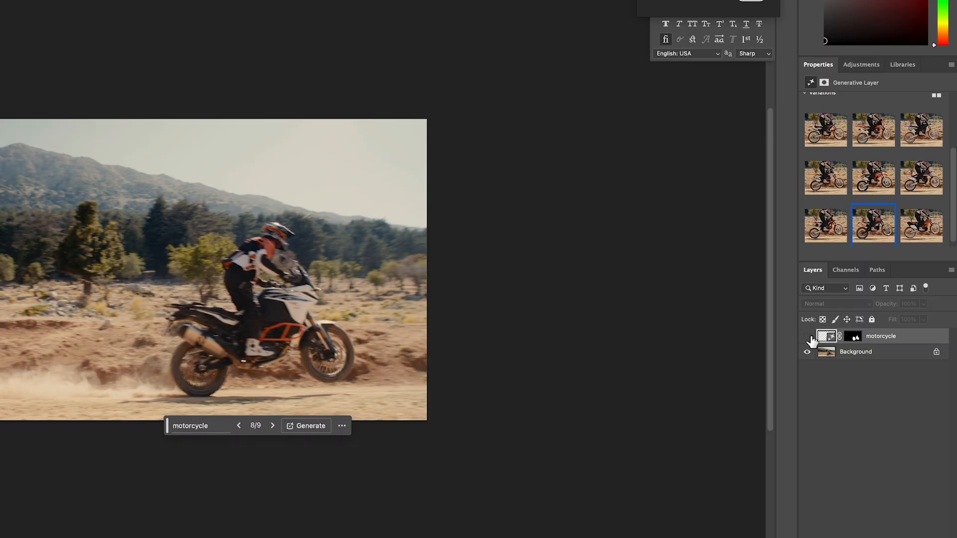
left_click(808, 337)
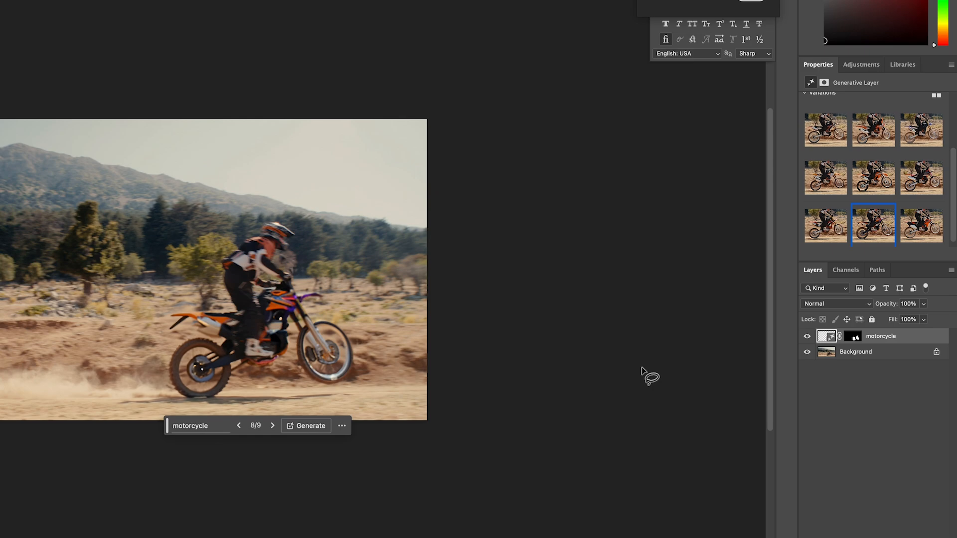
Merge the motorcycle layer into the Background and save the frame as a Baseline ("Standard") JPEG at quality 12
key("super+e")
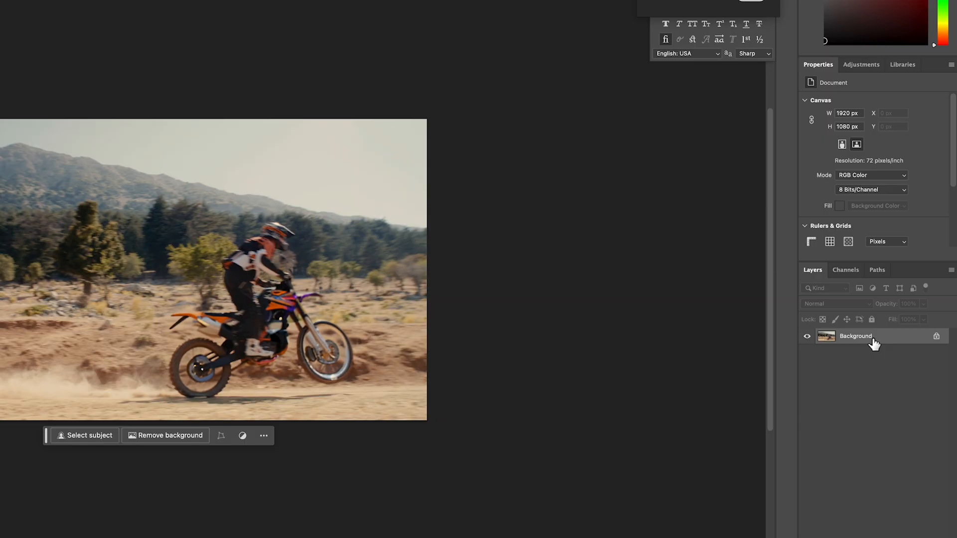
key("super+s")
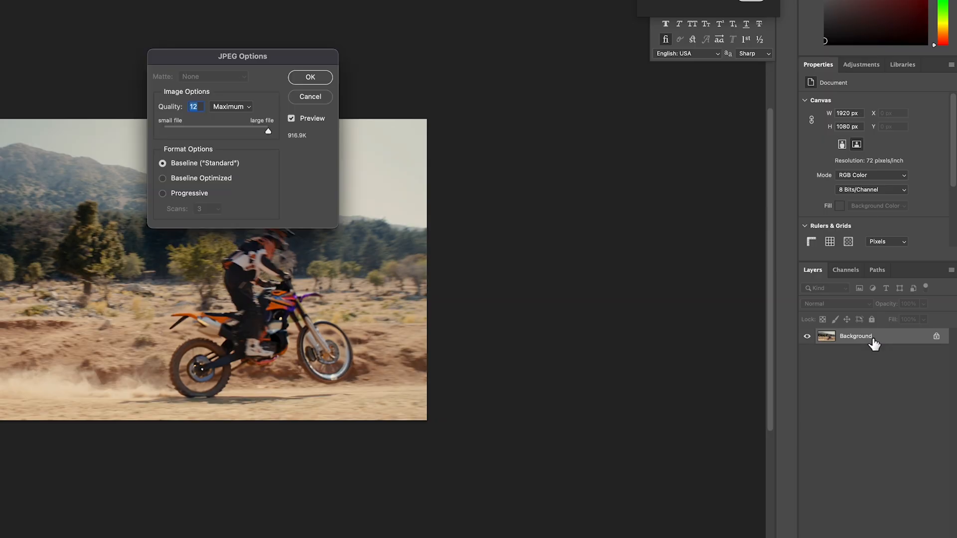
left_click(316, 79)
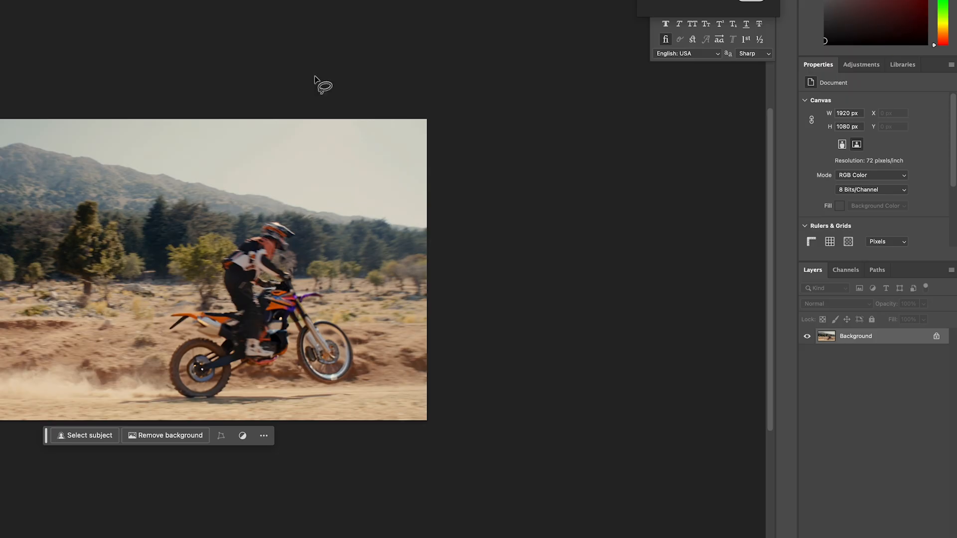
Lasso the original motorcycle in the next frame, following the wheels, seat and windshield while excluding the rider
scroll(315, 80, "up", 1)
scroll(314, 79, "right", 1)
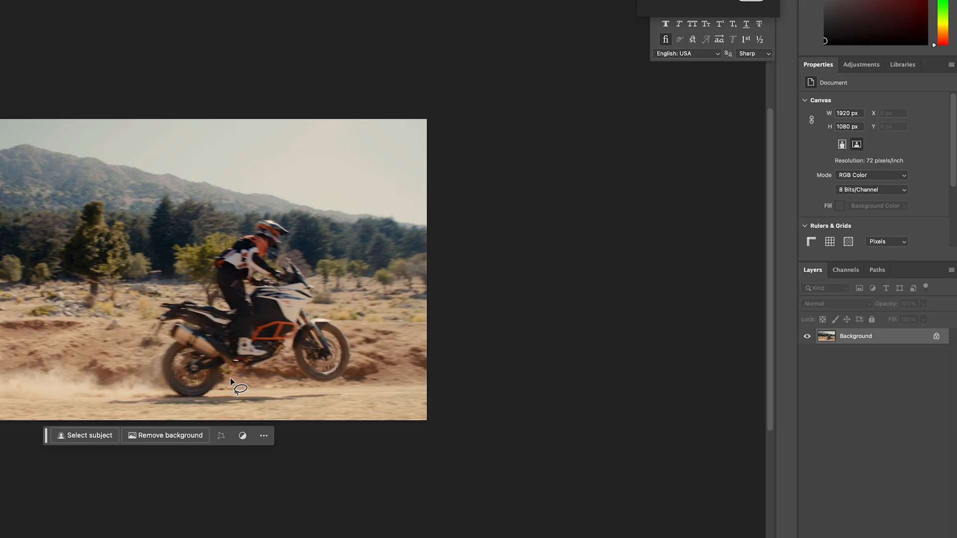
mouse_move(228, 374)
left_mouse_down()
mouse_move(189, 407)
mouse_move(149, 377)
mouse_move(153, 302)
mouse_move(221, 302)
mouse_move(228, 346)
mouse_move(258, 362)
mouse_move(272, 354)
mouse_move(259, 290)
mouse_move(289, 257)
left_mouse_up()
mouse_move(316, 288)
left_mouse_down()
mouse_move(317, 315)
mouse_move(348, 329)
mouse_move(357, 346)
mouse_move(352, 370)
mouse_move(320, 388)
mouse_move(288, 364)
mouse_move(240, 375)
left_mouse_up()
Replace the selected bike using Generative Fill with the prompt "motorcycle" and choose the third variation
left_click(196, 424)
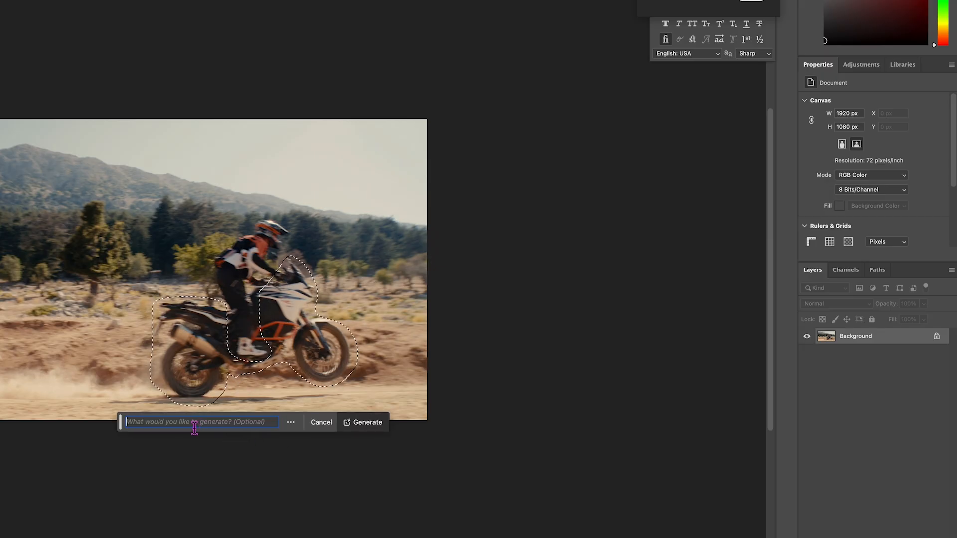
type("motorcycle")
left_click(380, 424)
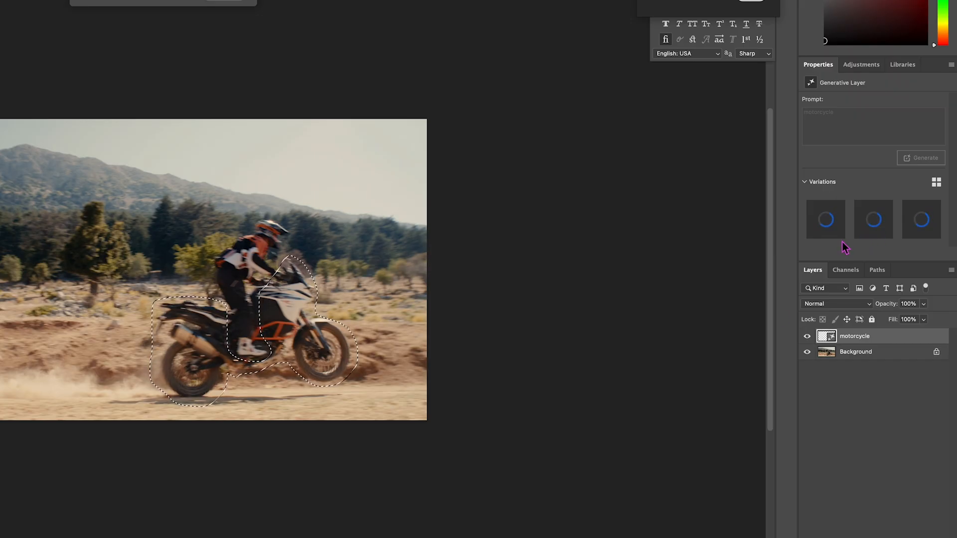
left_click(926, 232)
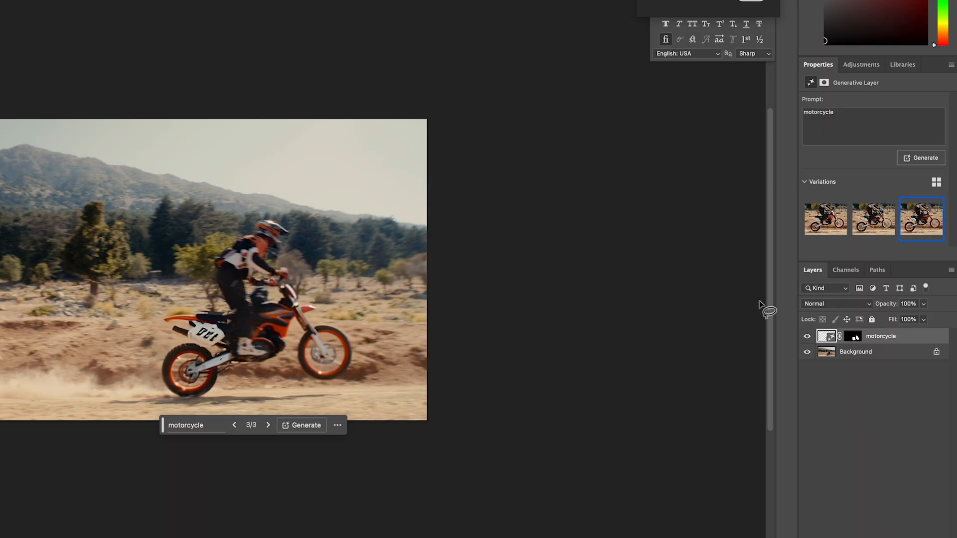
Merge the orange-wheeled motorcycle layer into the Background and save this frame as a JPEG at quality 12
key("super+e")
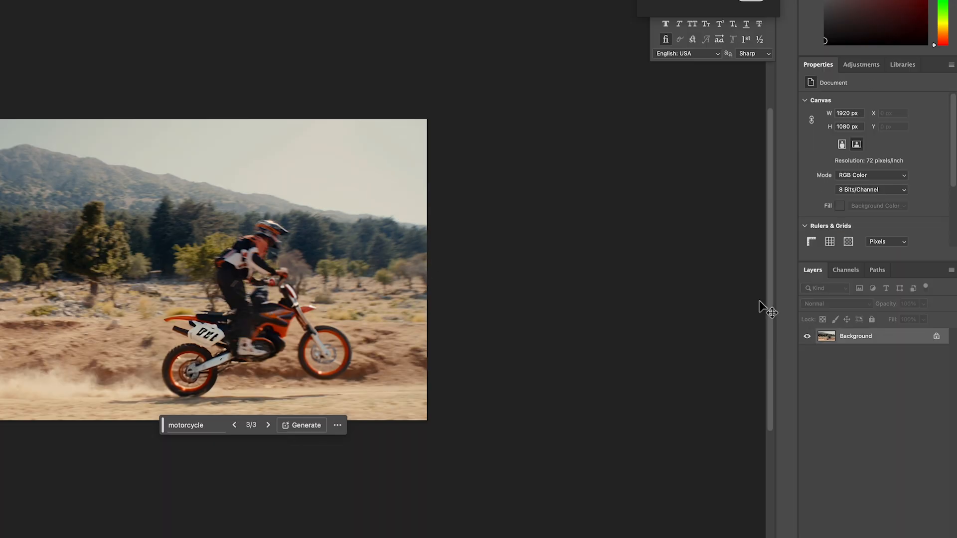
key("super+s")
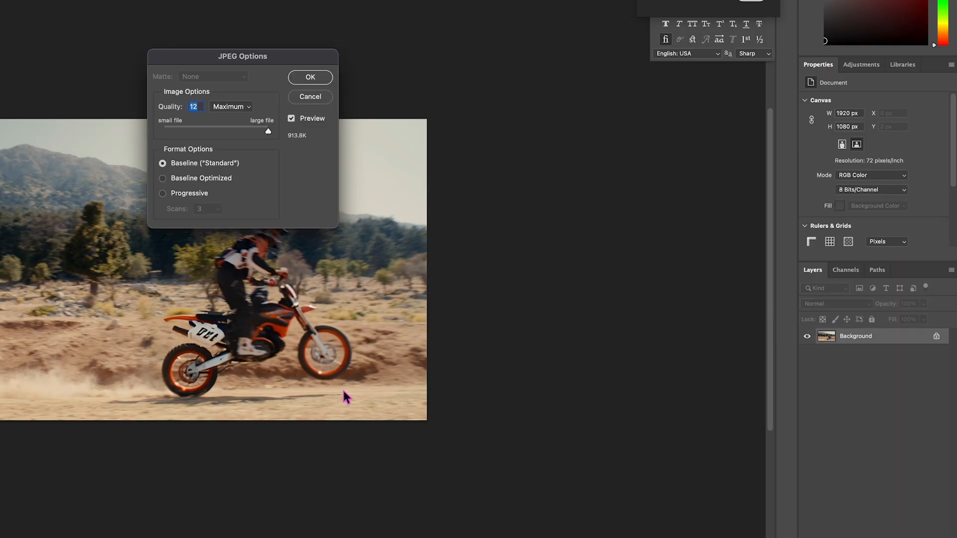
key("Return")
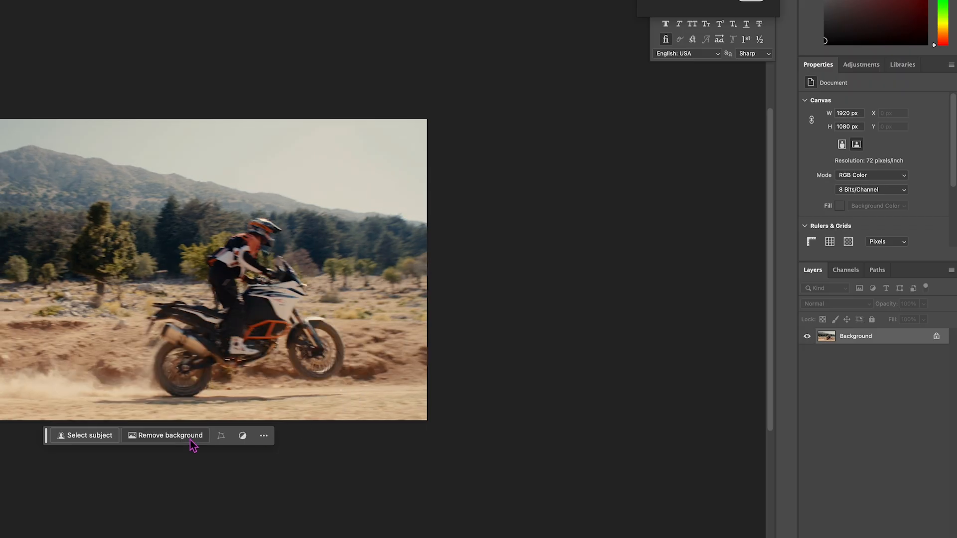
Outline the motorcycle in the following frame with the Lasso, running from below the engine around the rear wheel and back
left_click_drag(229, 381, 219, 398)
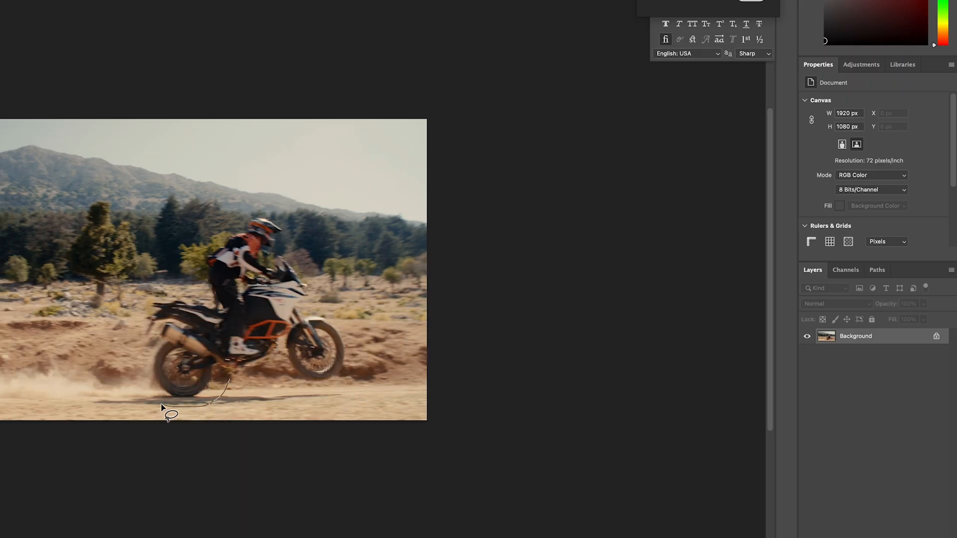
mouse_move(137, 302)
left_mouse_down()
mouse_move(199, 298)
mouse_move(228, 355)
mouse_move(257, 350)
mouse_move(230, 380)
left_mouse_up()
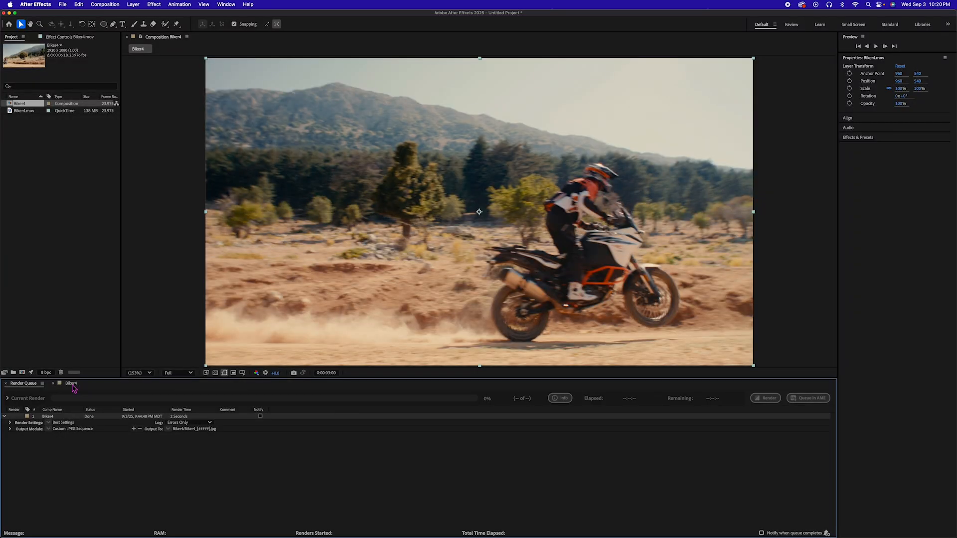
left_click(72, 384)
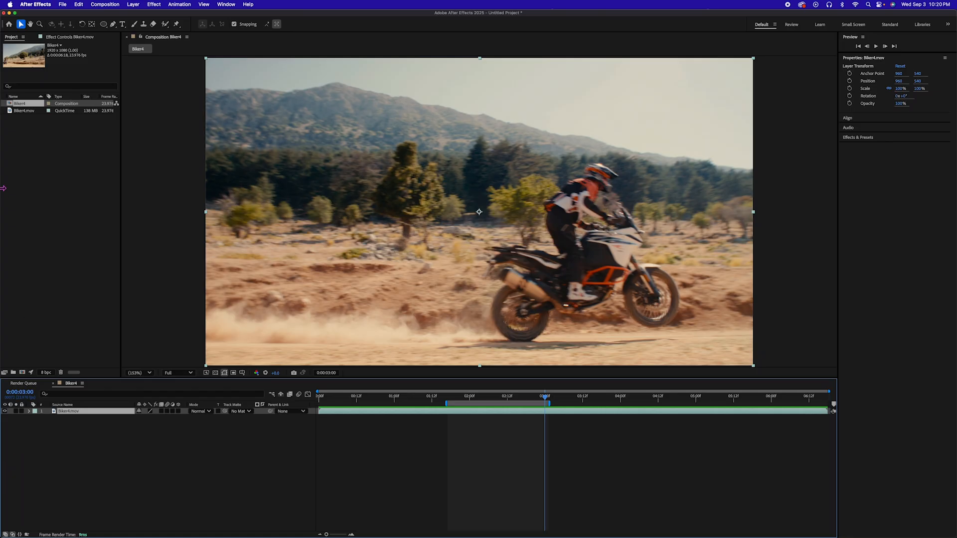
left_click(45, 159)
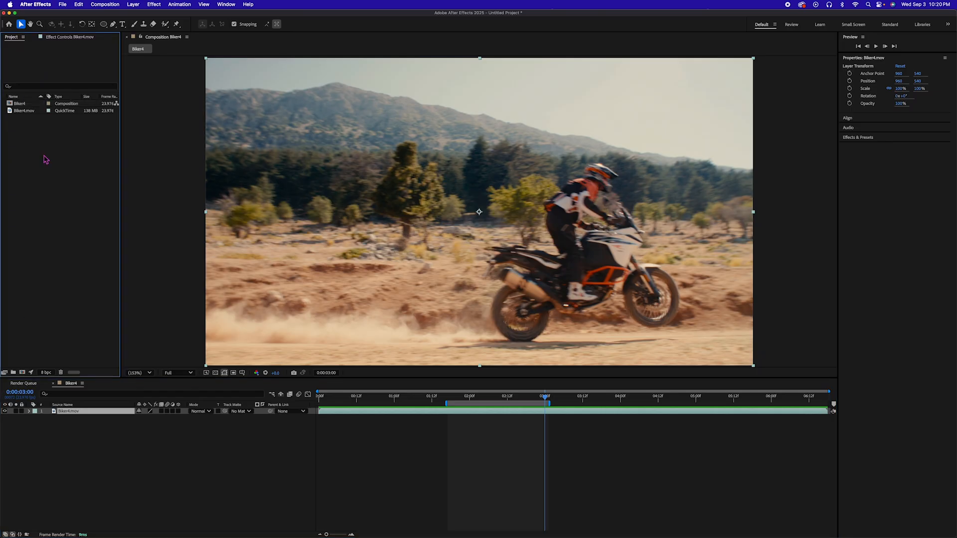
double_click(46, 160)
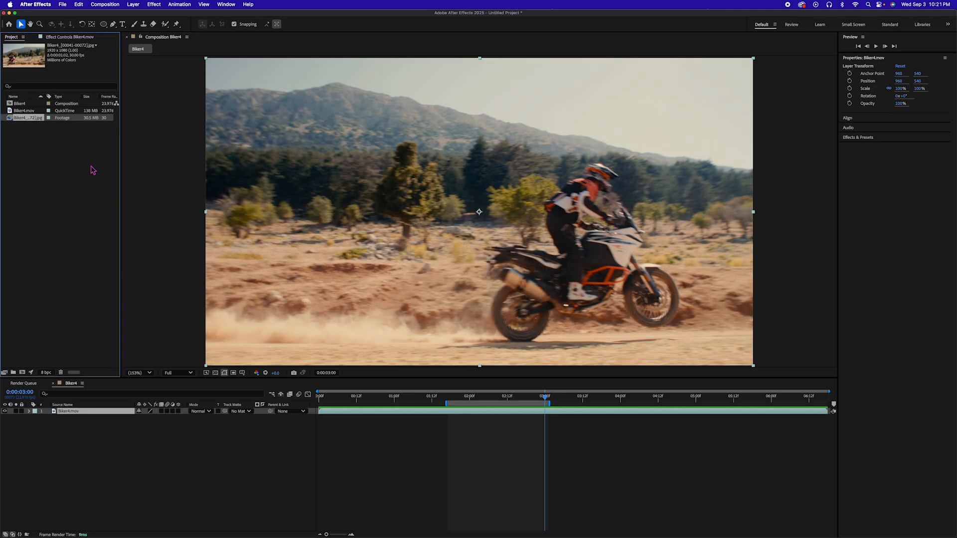
Place the JPEG sequence above Biker4.mov, starting at the beginning of the work area, and check the frame at 0:00:02:17
left_click_drag(15, 123, 374, 414)
left_click_drag(434, 414, 522, 415)
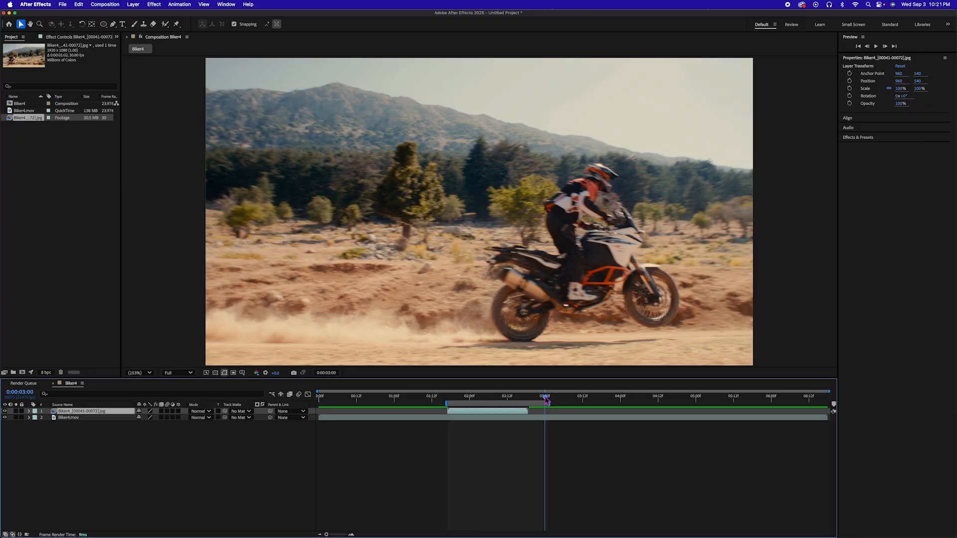
left_click_drag(546, 399, 526, 399)
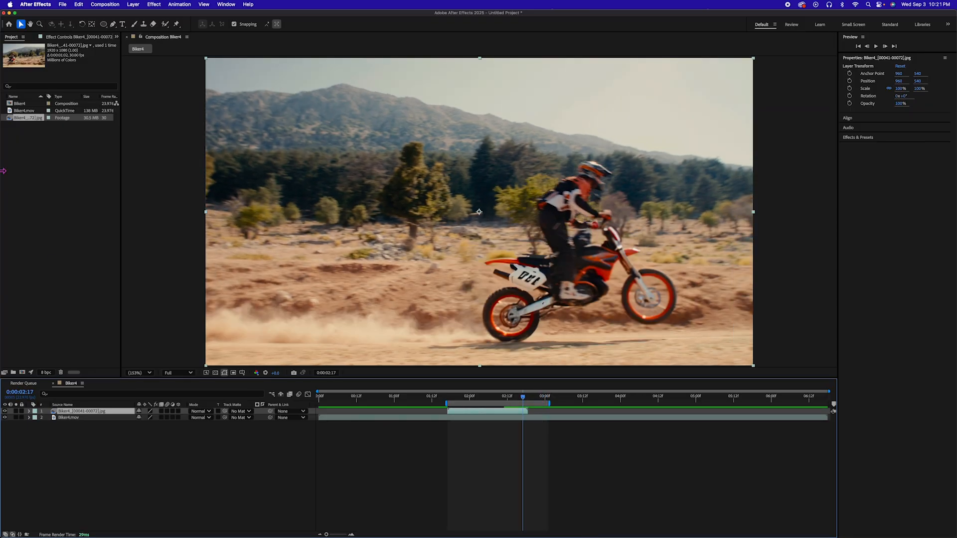
Interpret the JPEG sequence footage at an assumed frame rate of 23.976 frames per second
right_click(27, 122)
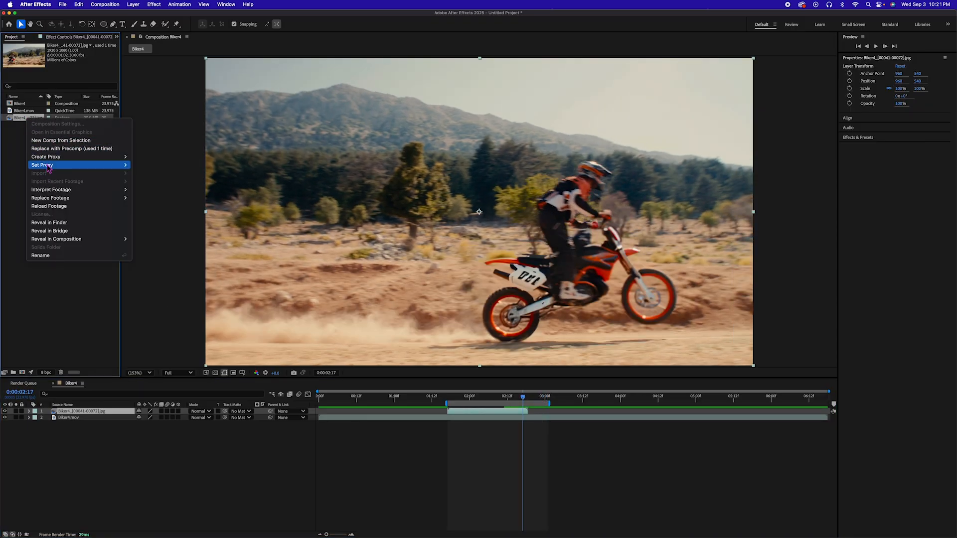
mouse_move(59, 160)
mouse_move(120, 189)
left_click(148, 190)
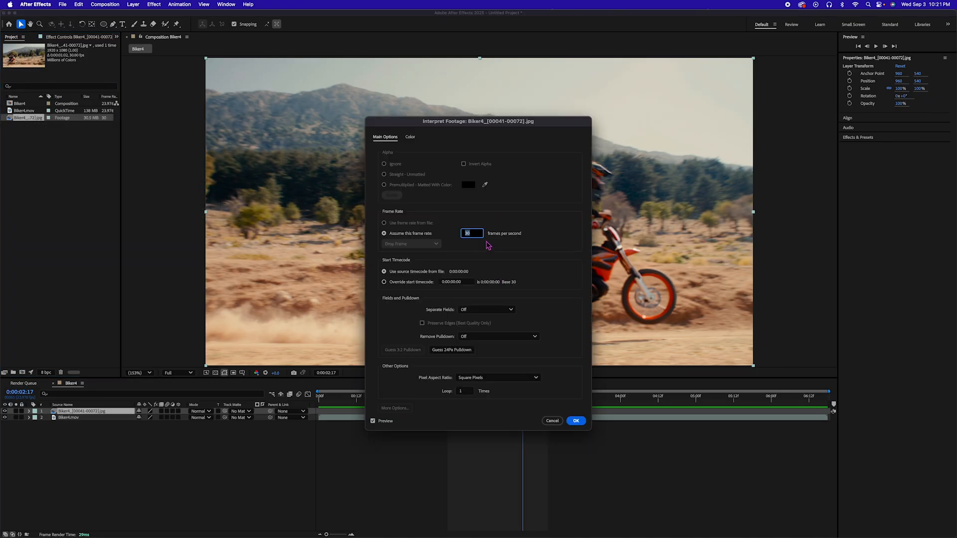
type("23.976")
left_click(576, 421)
Extend the JPEG sequence layer to the end of the work area and play back the composition from 0:00:01:15
left_click(451, 420)
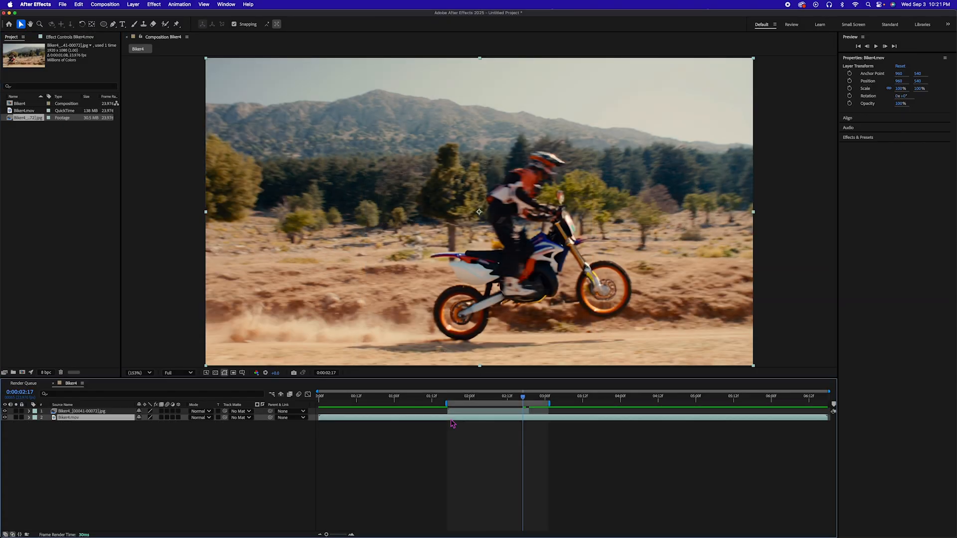
left_click_drag(528, 411, 445, 399)
key("space")
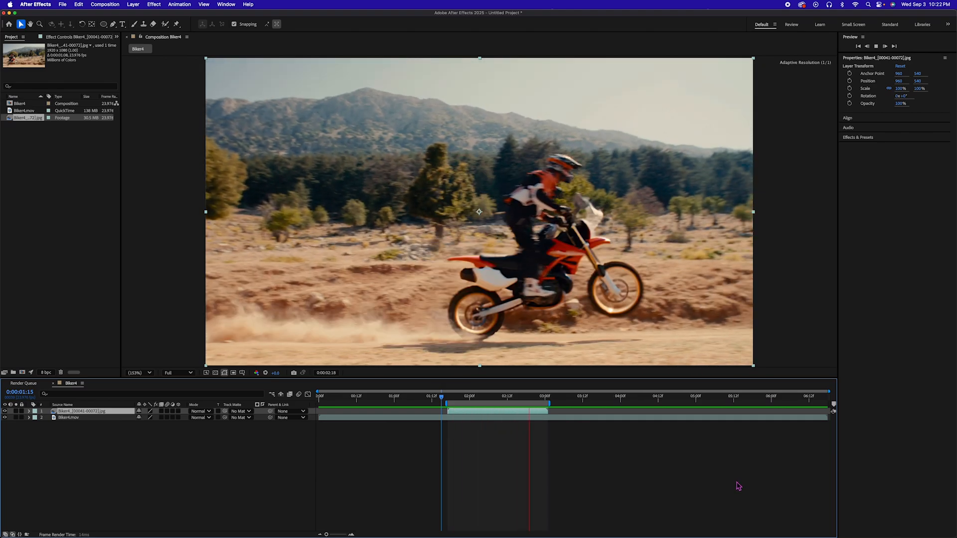
key("space")
key("space")
key("space")
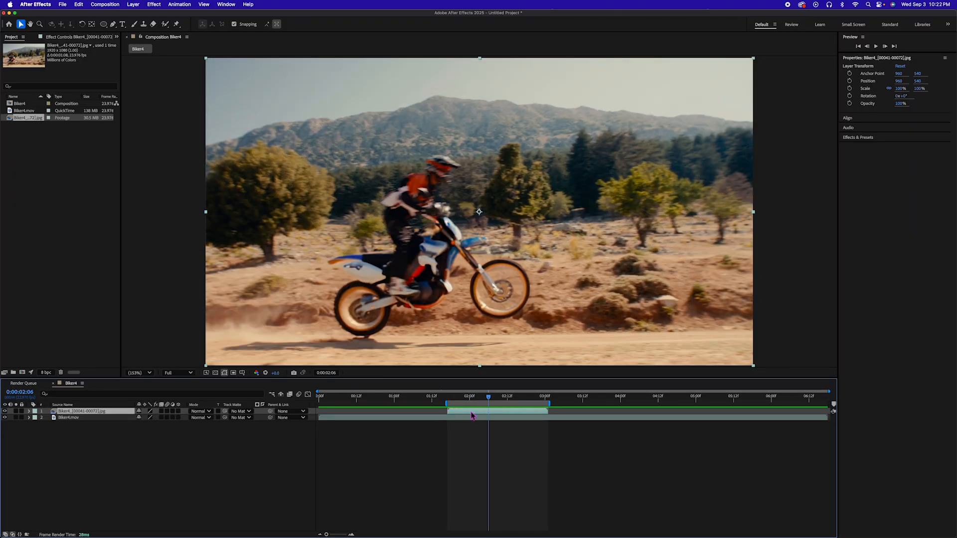
Hide the JPEG sequence, apply the 3D Camera Tracker to the Biker4.mov layer and enable Detailed Analysis
left_click(5, 412)
right_click(465, 419)
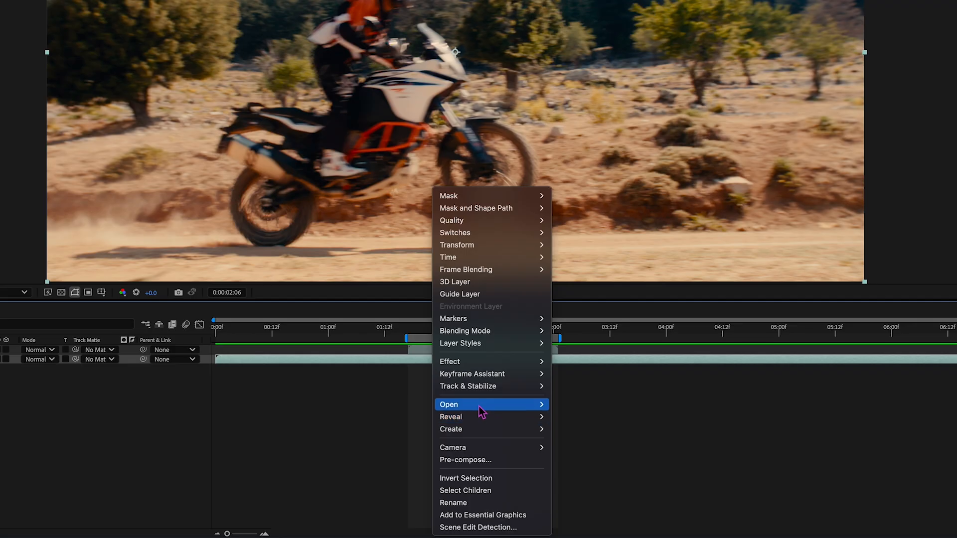
mouse_move(487, 386)
left_click(581, 388)
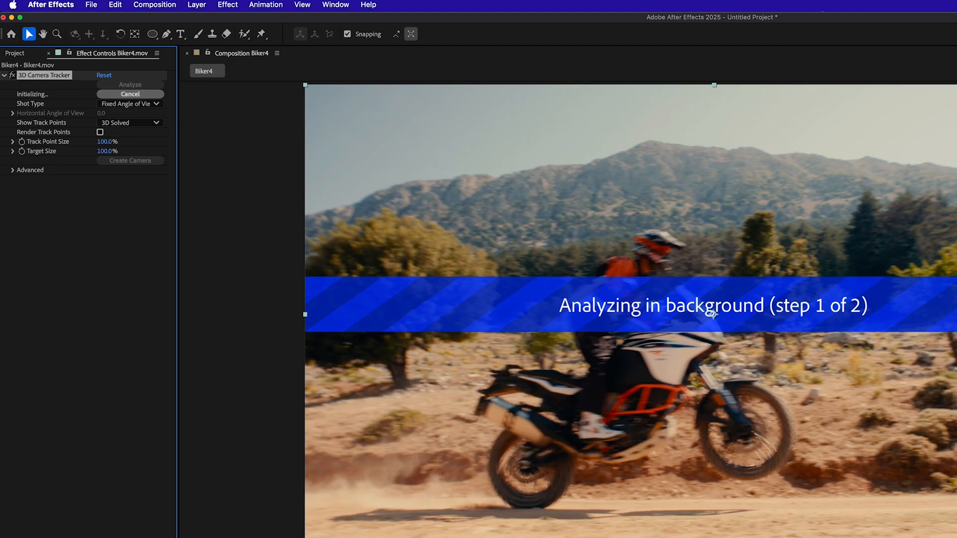
left_click(14, 170)
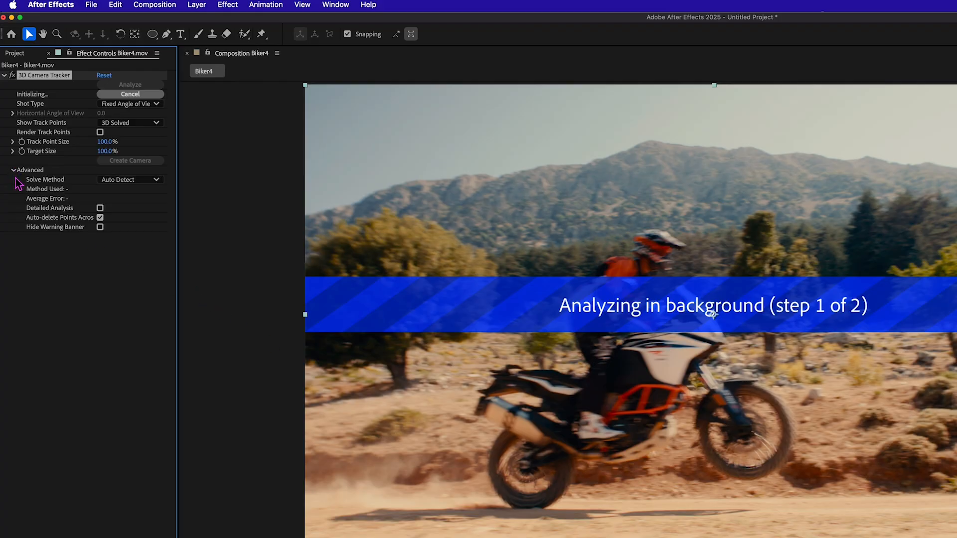
left_click(100, 208)
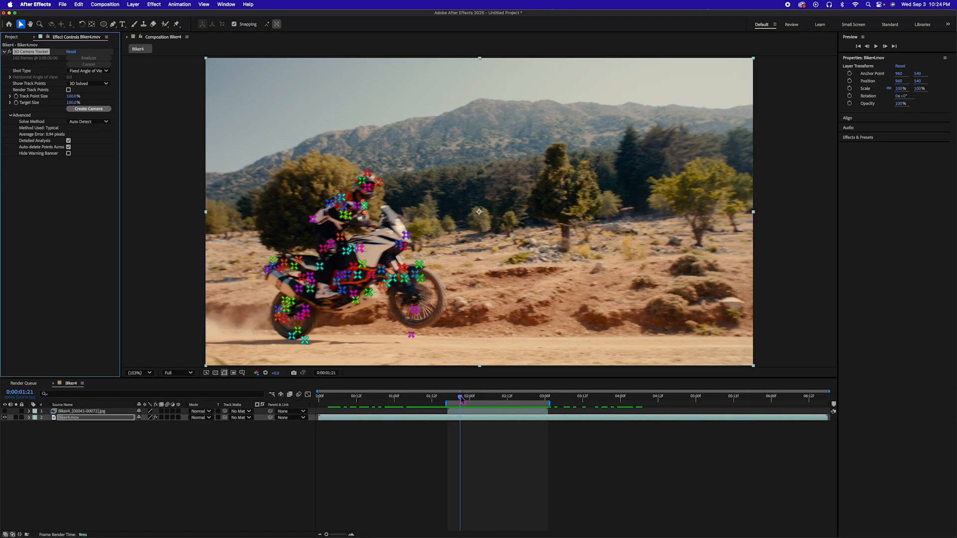
Try the Tripod Pan solve method for the 3D Camera Tracker and check the track points at 0:00:01:10
mouse_move(464, 399)
left_mouse_down()
mouse_move(543, 402)
mouse_move(390, 402)
mouse_move(521, 397)
mouse_move(466, 403)
left_mouse_up()
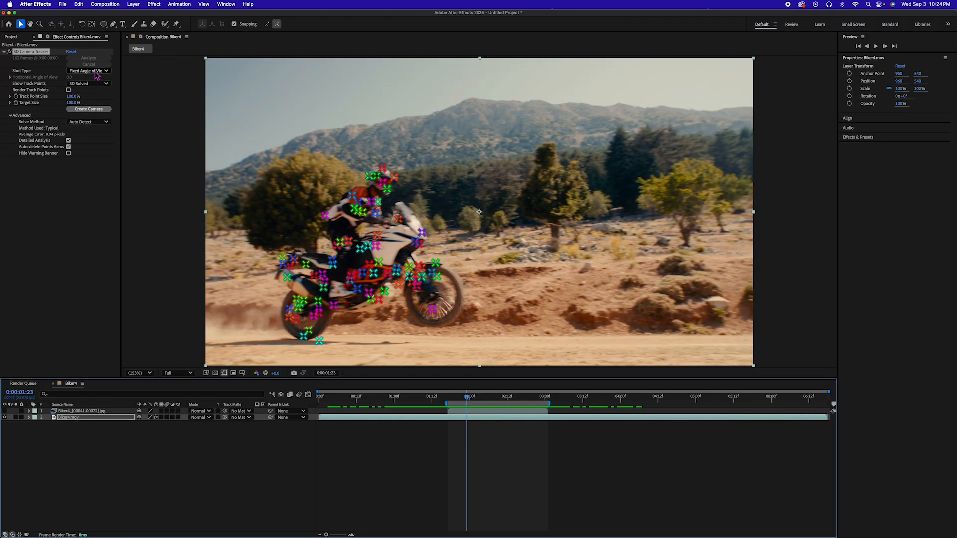
left_click(90, 122)
left_click(92, 159)
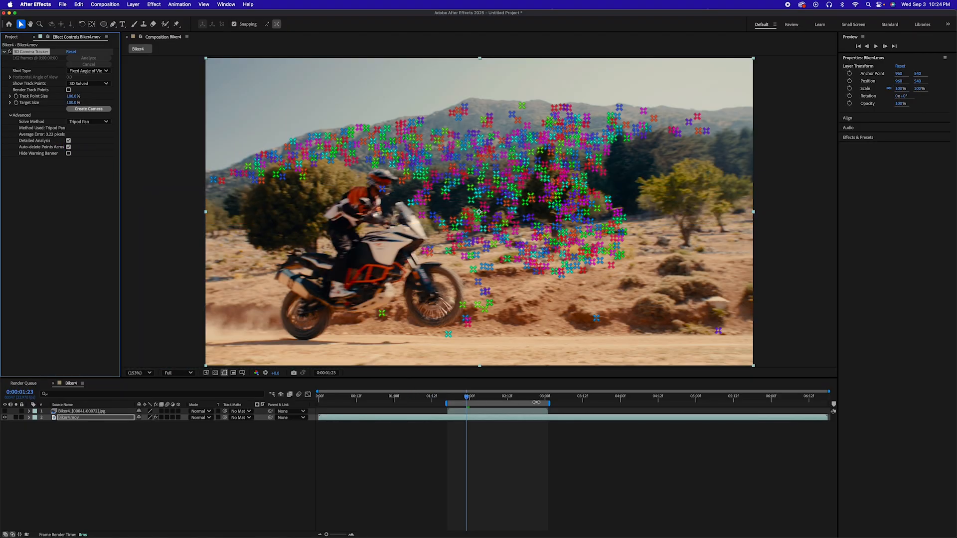
left_click(425, 396)
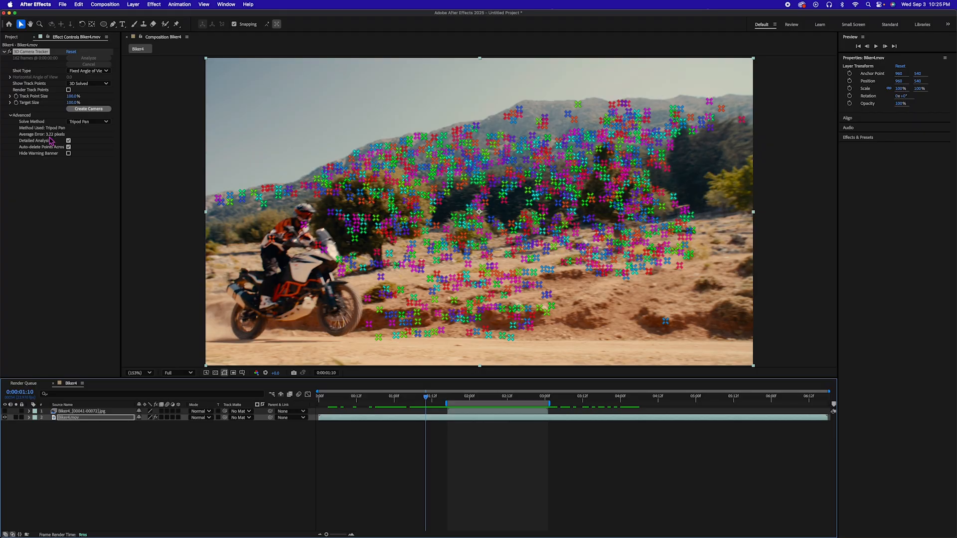
Set the camera tracker's solve method to Typical and enlarge the track points to about 392%
left_click(86, 122)
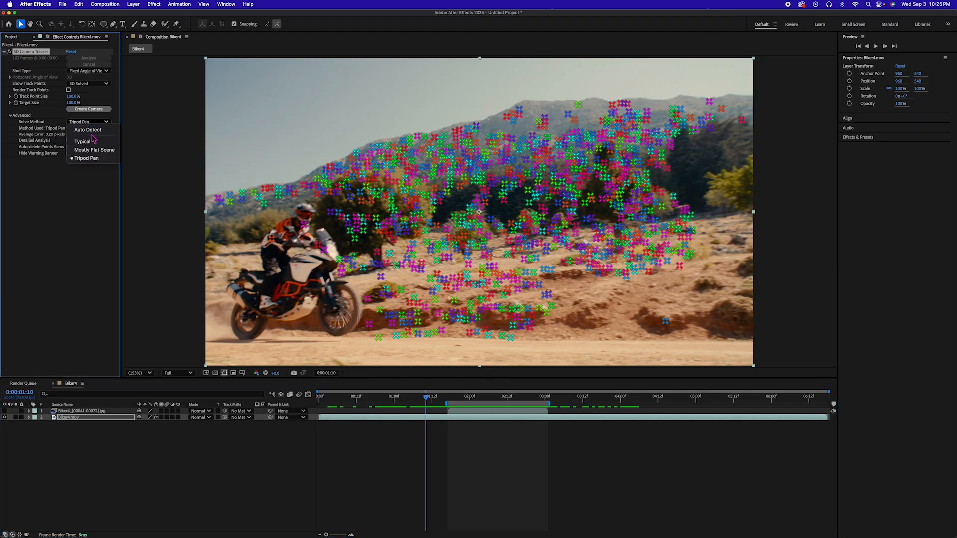
left_click(90, 143)
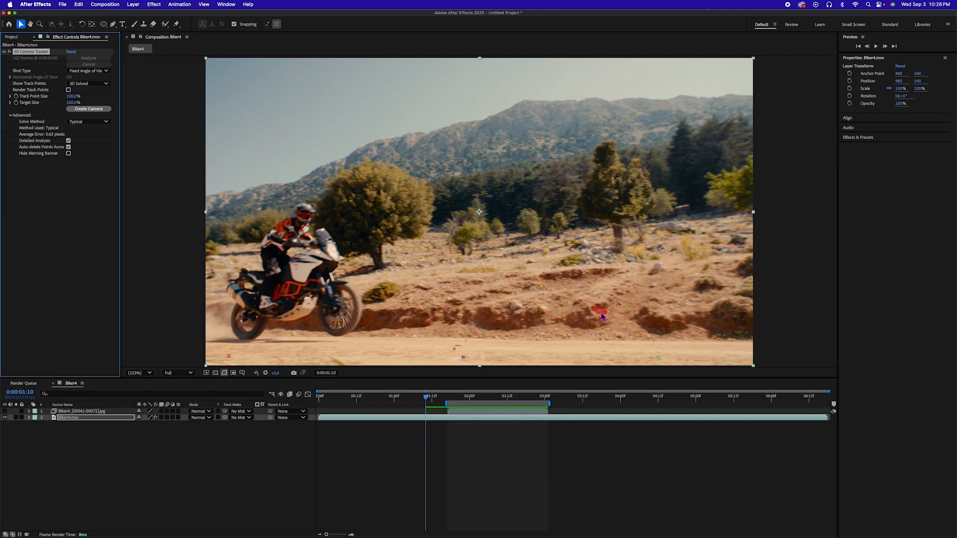
mouse_move(426, 397)
left_mouse_down()
mouse_move(358, 397)
mouse_move(513, 398)
mouse_move(427, 399)
left_mouse_up()
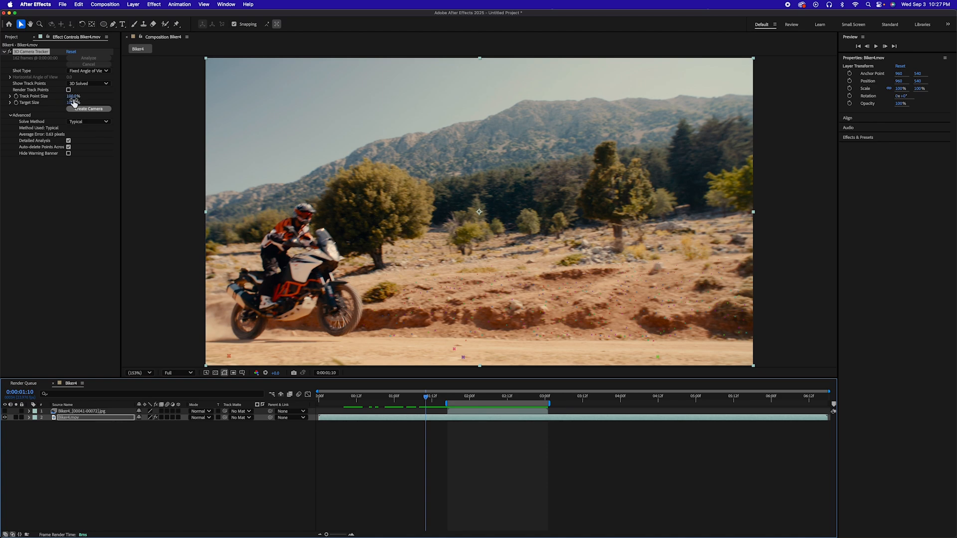
left_click_drag(73, 102, 302, 340)
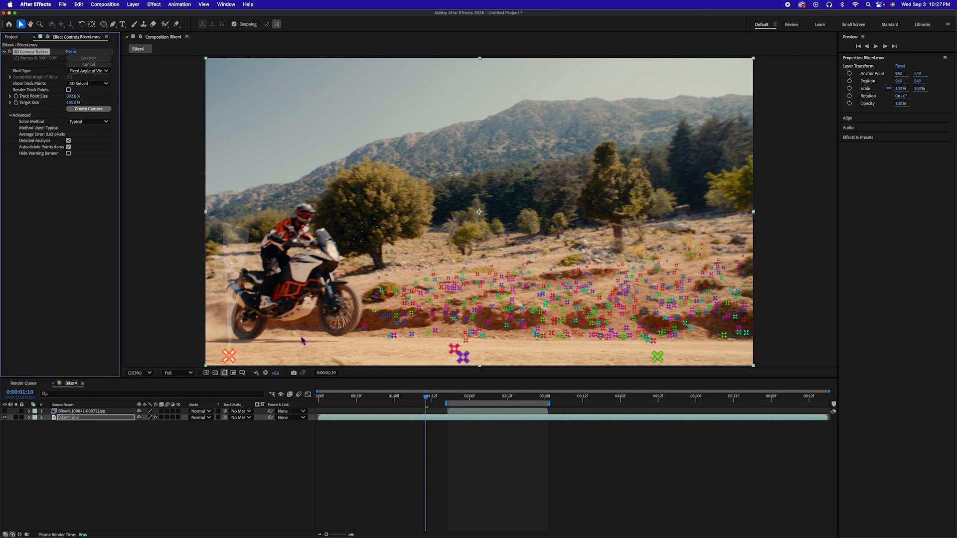
Select the group of track points on the ground ahead of the motorcycle at 0:00:01:19
left_click_drag(429, 400, 454, 400)
left_click(726, 276)
mouse_move(727, 276)
left_mouse_down()
mouse_move(554, 265)
mouse_move(486, 285)
mouse_move(482, 298)
mouse_move(491, 314)
mouse_move(583, 341)
mouse_move(690, 342)
mouse_move(735, 327)
mouse_move(753, 304)
mouse_move(737, 279)
left_mouse_up()
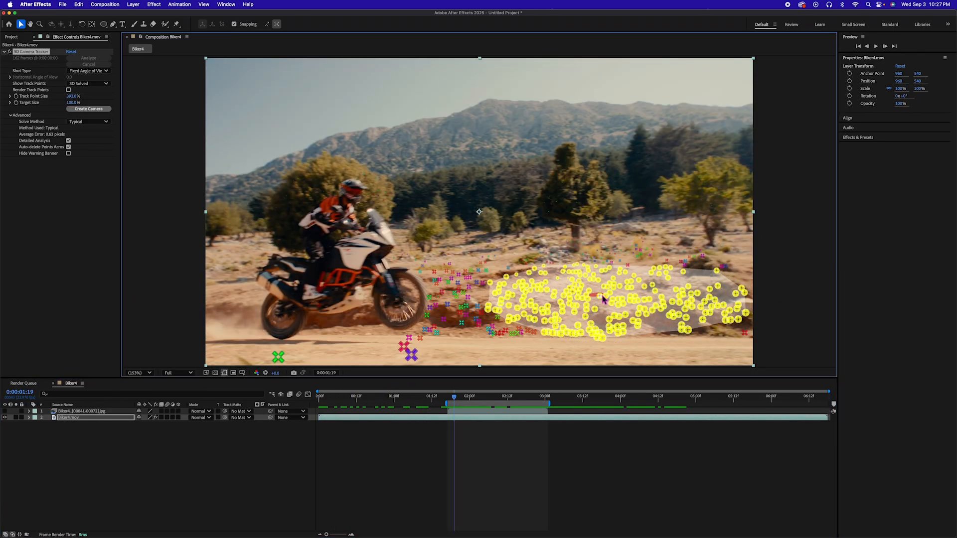
right_click(601, 298)
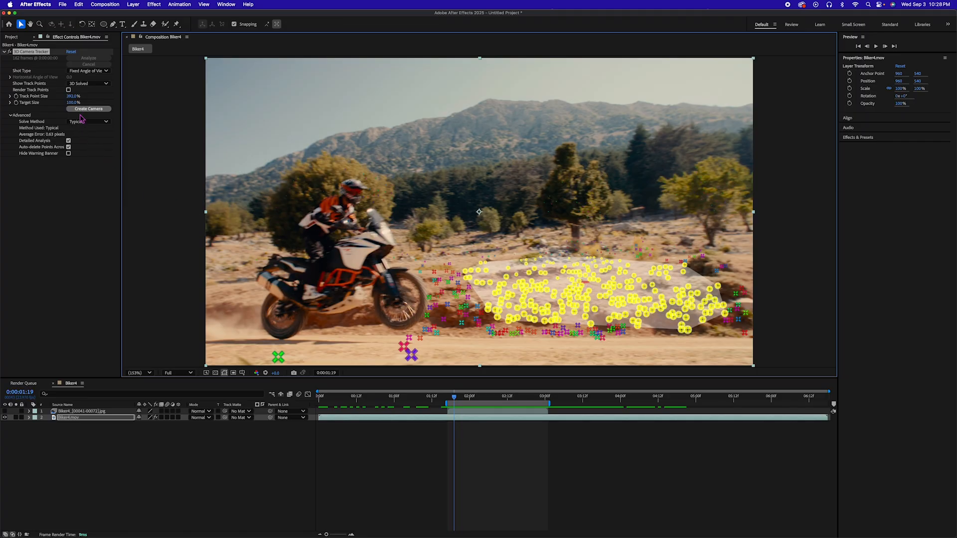
Enlarge the tracker's target to about 547% and create a solid and camera from the selected ground points
left_click_drag(73, 102, 256, 119)
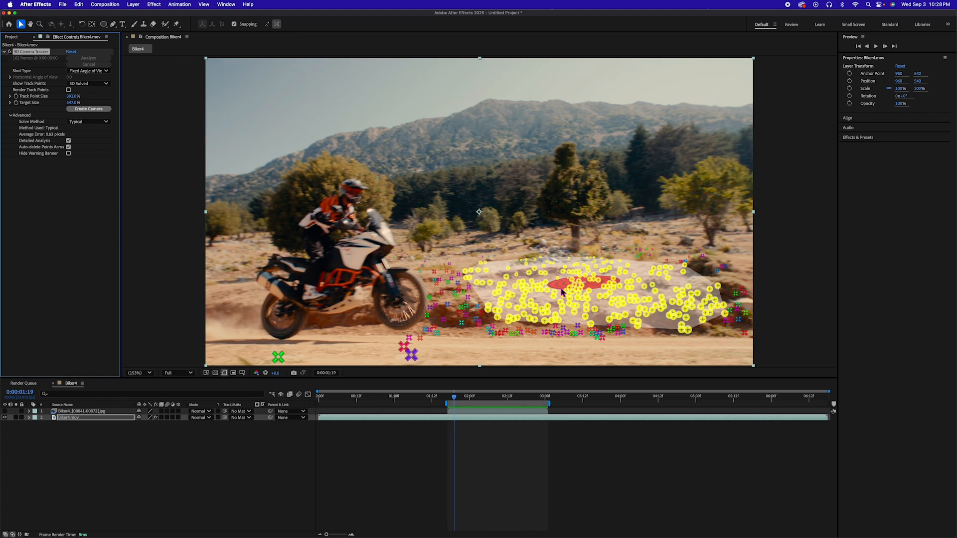
right_click(591, 288)
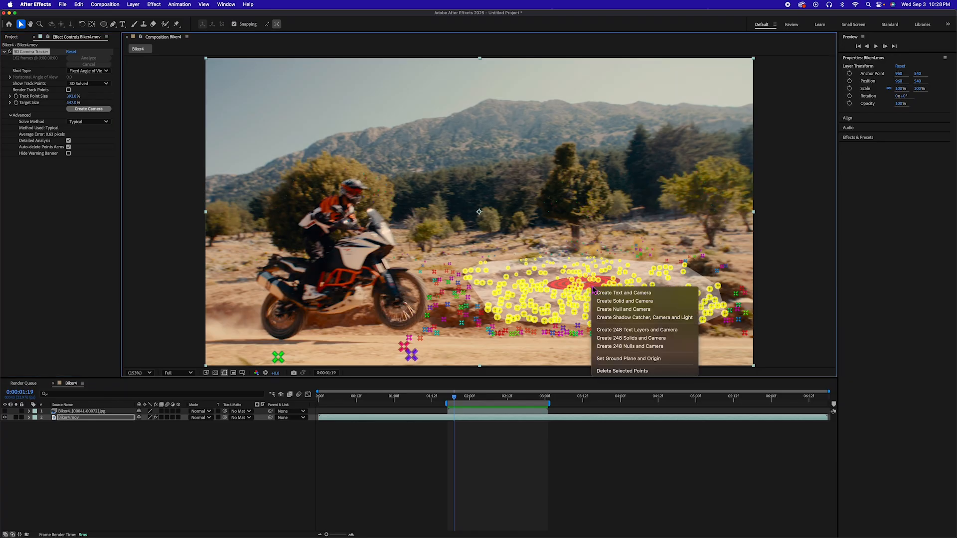
left_click(615, 305)
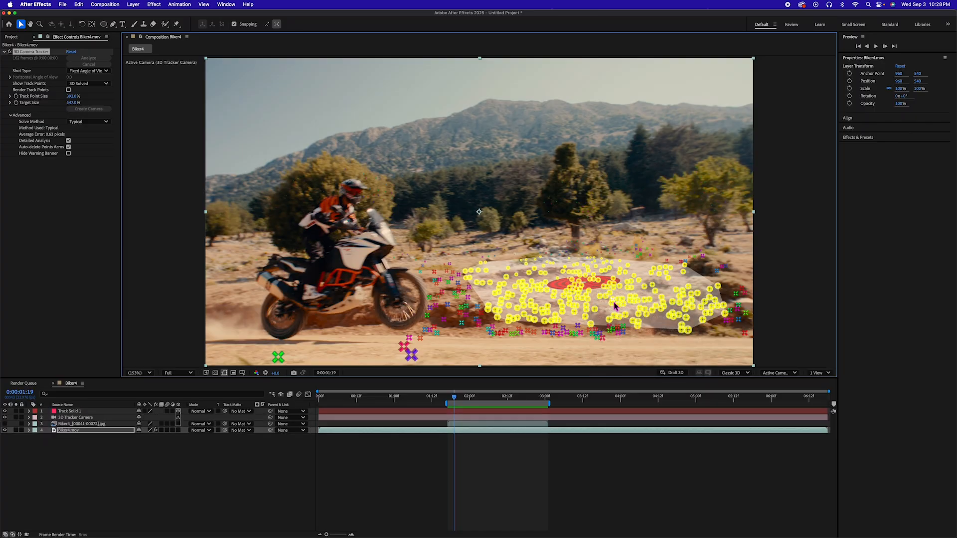
left_click(499, 472)
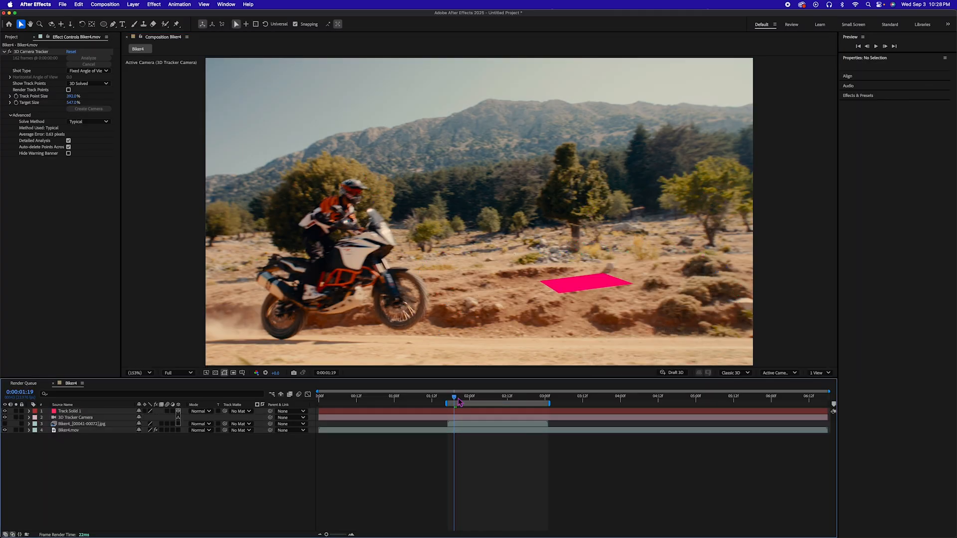
Play back and scrub the composition to check how the tracked solid sticks to the ground, ending at 0:00:01:21
key("space")
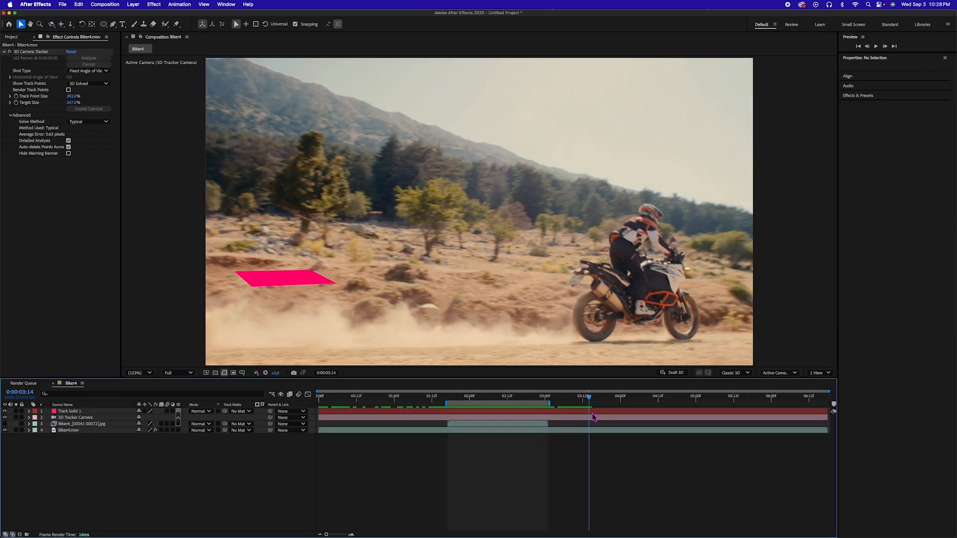
left_click_drag(592, 414, 507, 392)
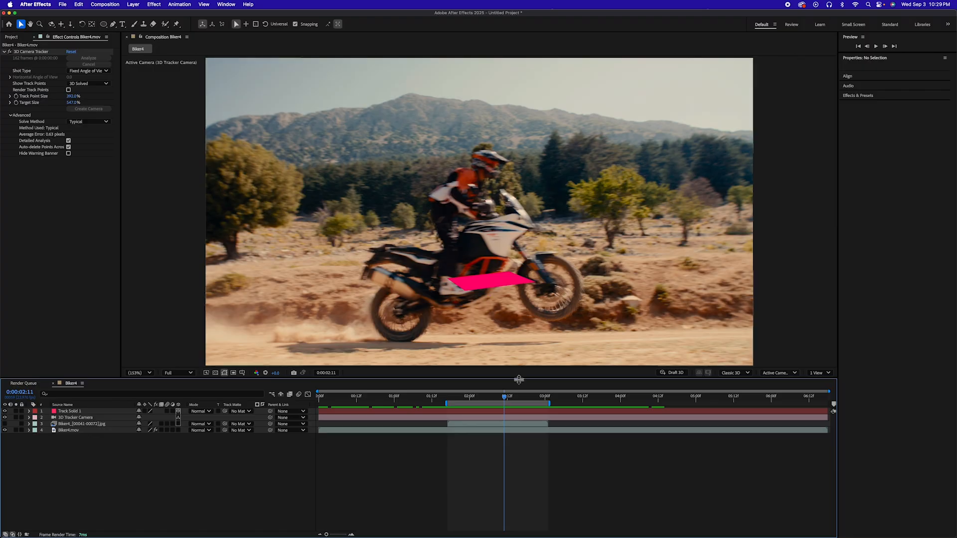
left_click_drag(508, 401, 460, 403)
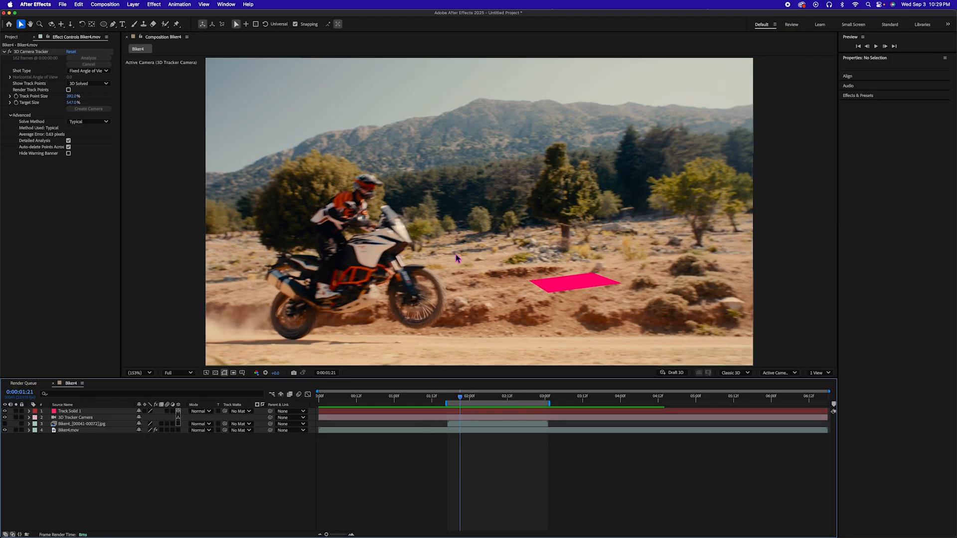
Add a two-line text layer reading RIDE HARD above the tracked solid
key("super+t")
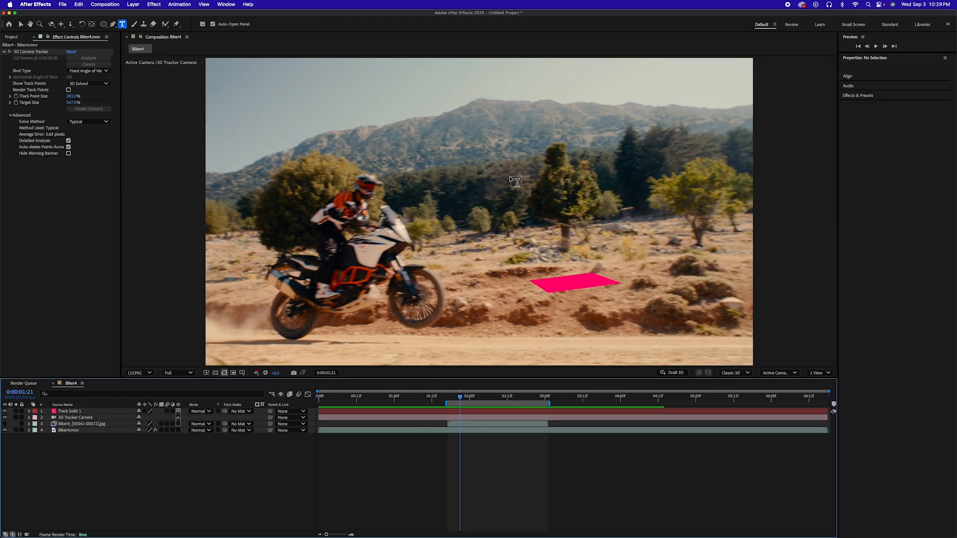
left_click(557, 151)
type("RIDE")
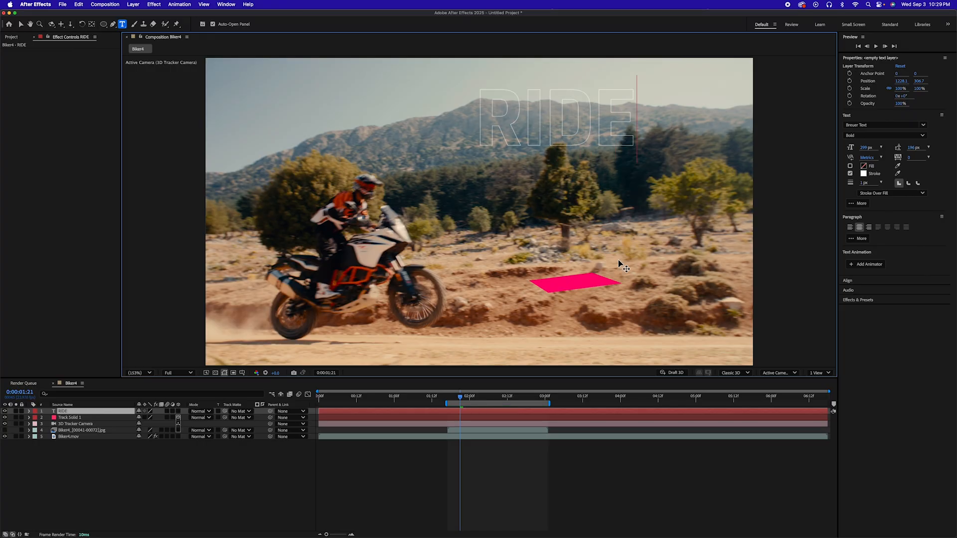
key("Return")
type("HARD")
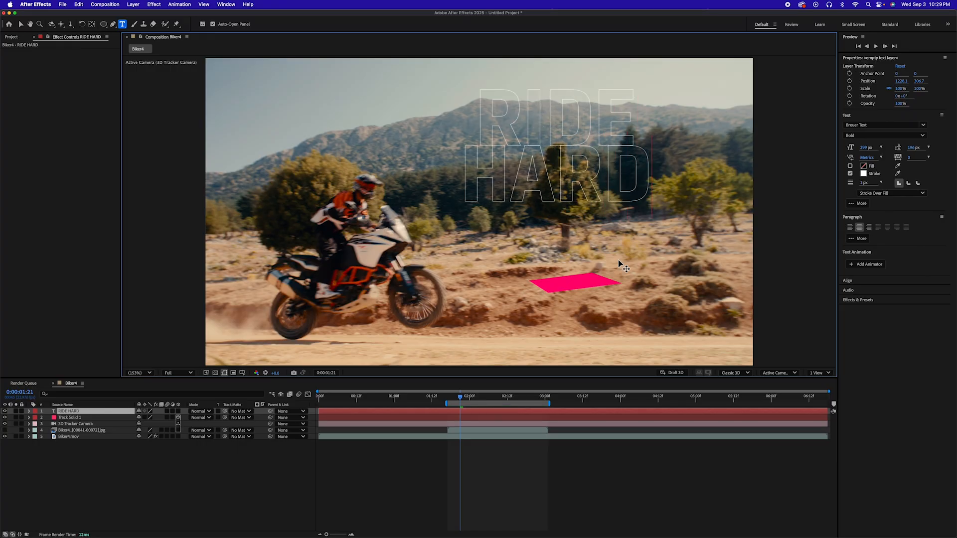
Give the RIDE HARD text a white fill without stroke, 307 px size and 200 px leading, with HARD indented
key("super+a")
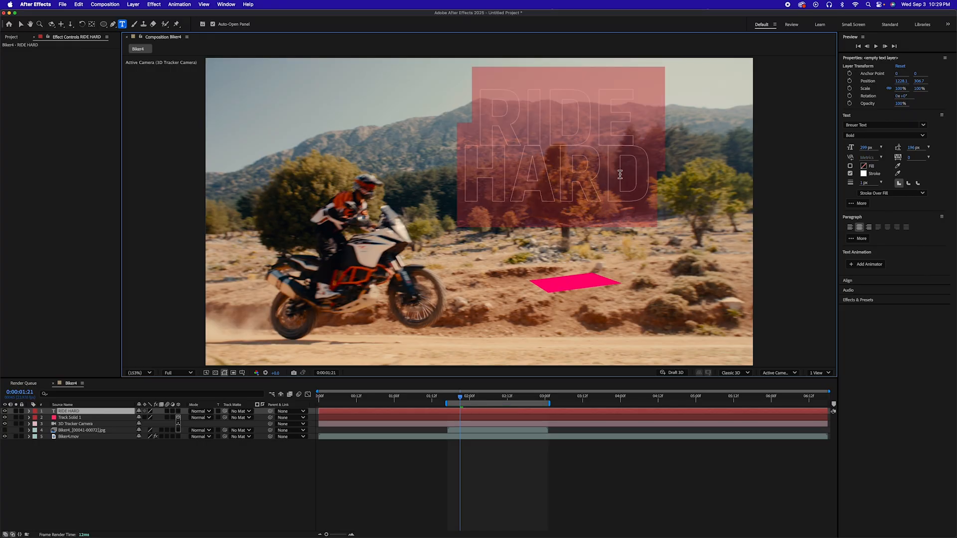
left_click(864, 172)
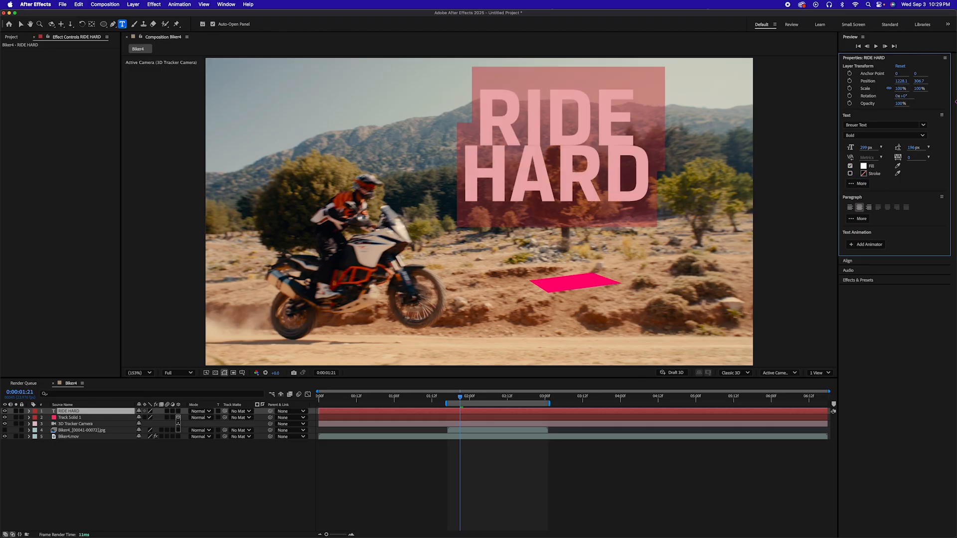
left_click_drag(916, 150, 920, 149)
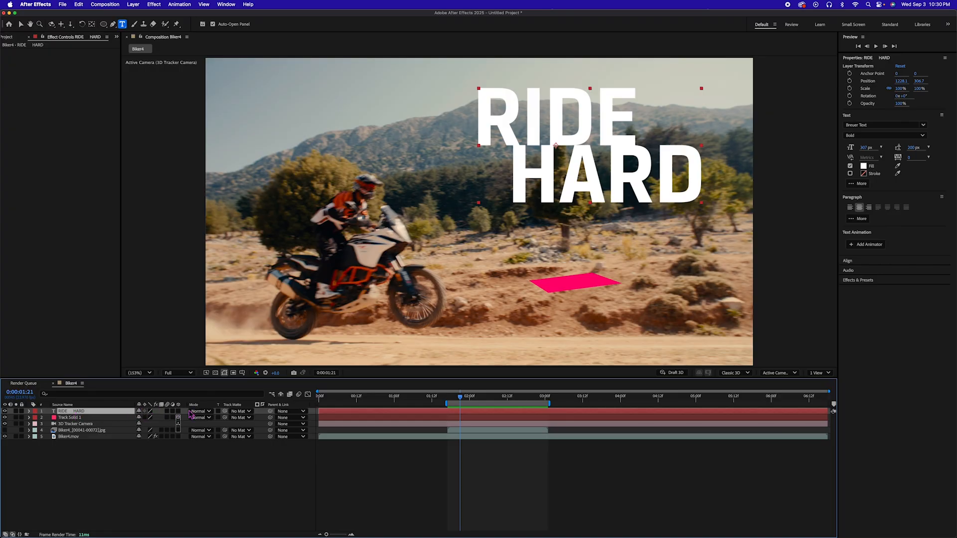
Make the RIDE HARD layer 3D and link its Position to Track Solid 1's Position with an expression
left_click(178, 412)
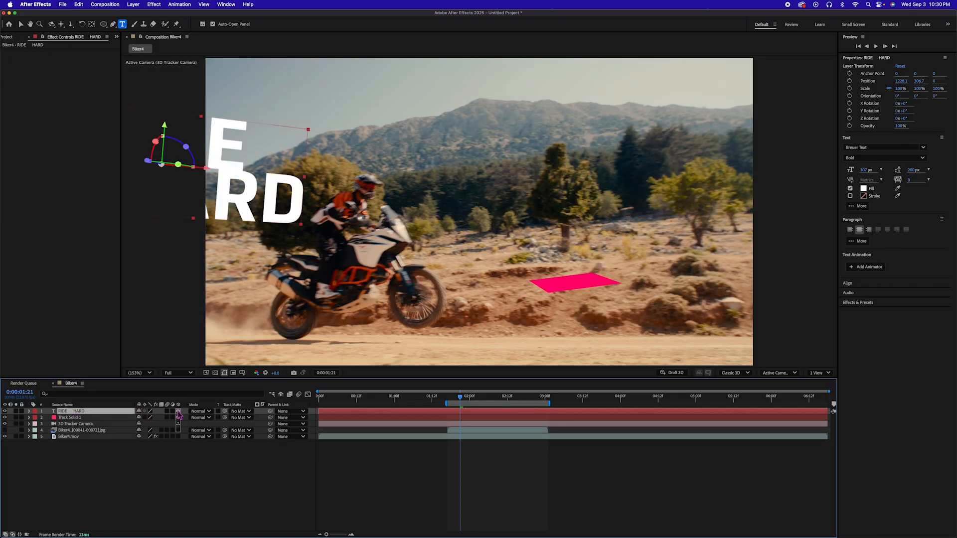
key("p")
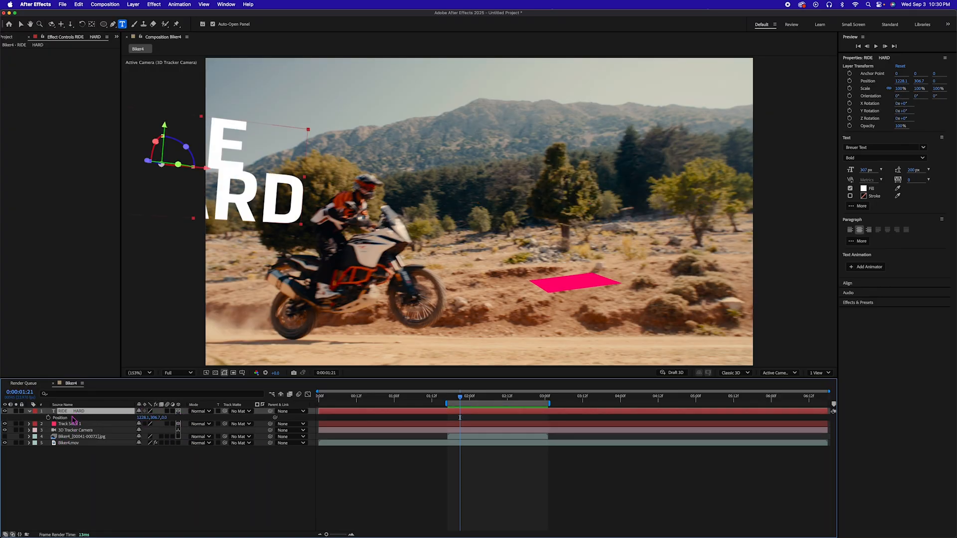
left_click(69, 424)
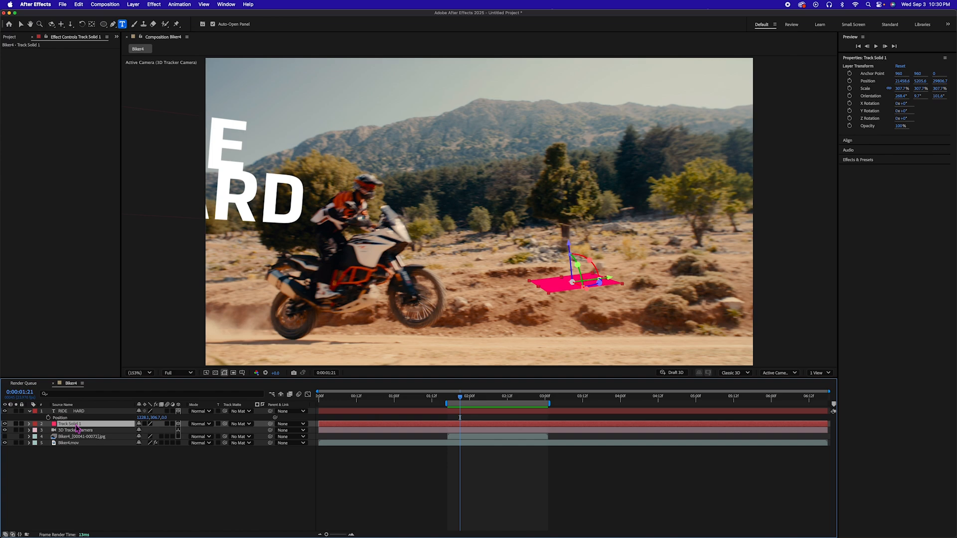
key("p")
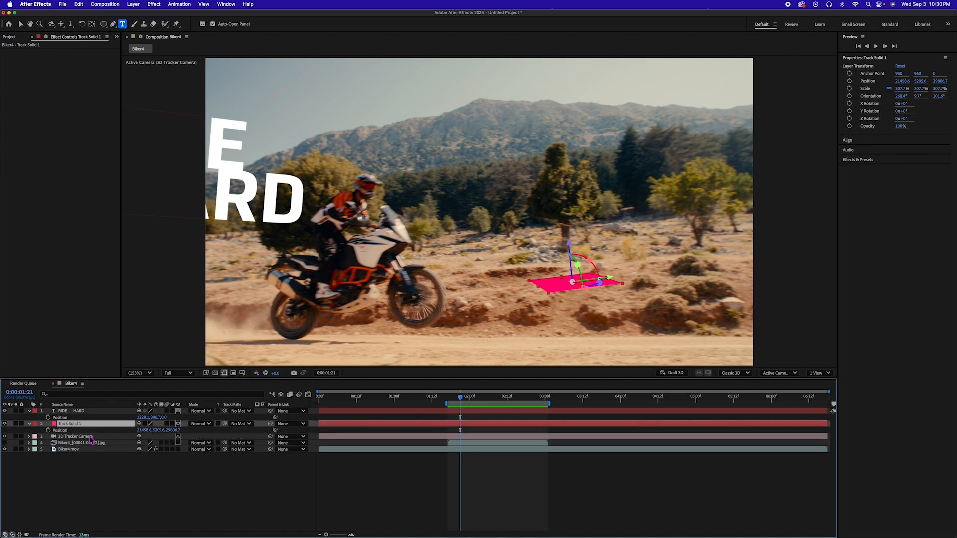
left_click(49, 418, "alt")
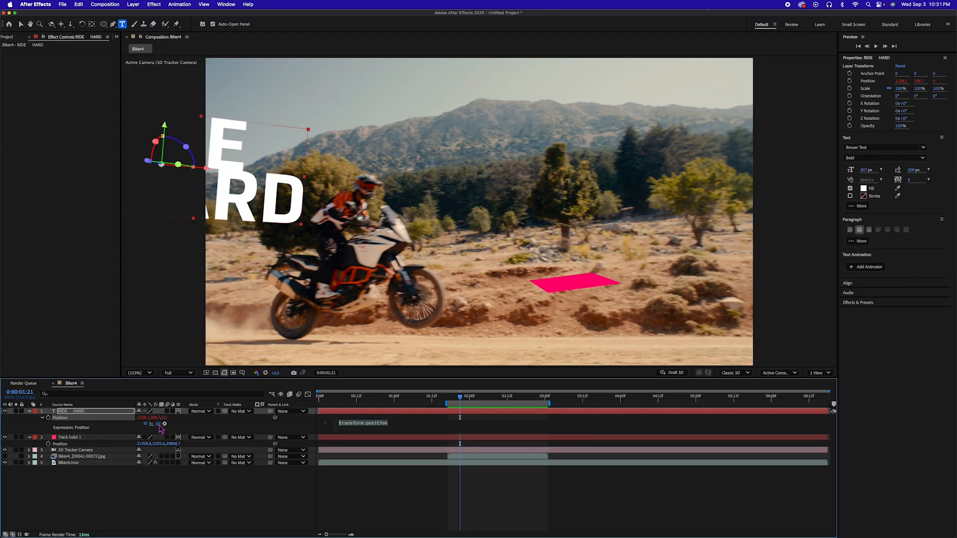
left_click_drag(159, 425, 60, 449)
left_click(254, 498)
Go to 0:00:02:04, find the tiny text on the tracked solid and scale the RIDE HARD layer up to about 4405%
left_click_drag(459, 398, 483, 401)
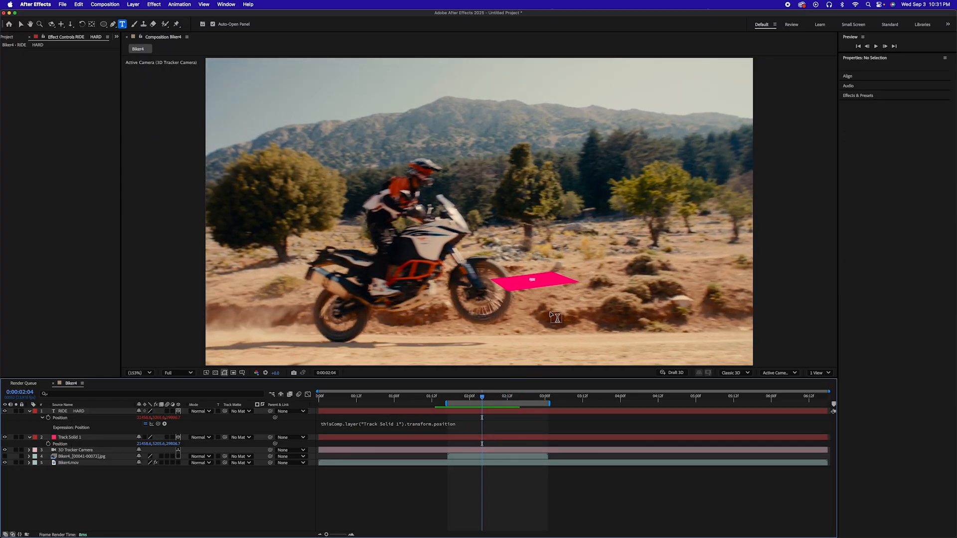
scroll(549, 311, "up", 4)
key("h")
left_click_drag(568, 331, 339, 105)
left_click_drag(482, 249, 380, 128)
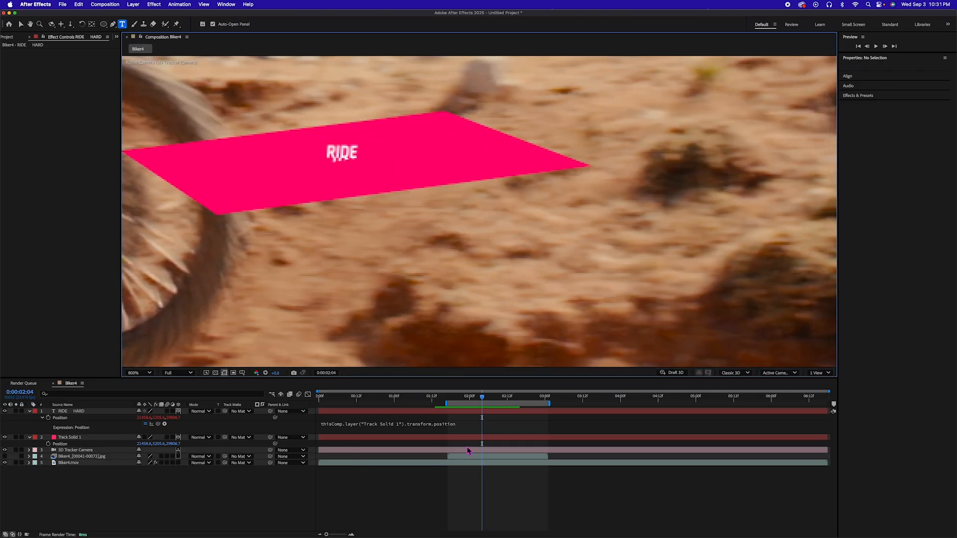
left_click(93, 413)
key("s")
left_click_drag(149, 418, 956, 455)
key("comma")
key("comma")
Rotate the RIDE HARD layer to X 1° and Y -4°, and set its Anchor Point Y to 212
key("r")
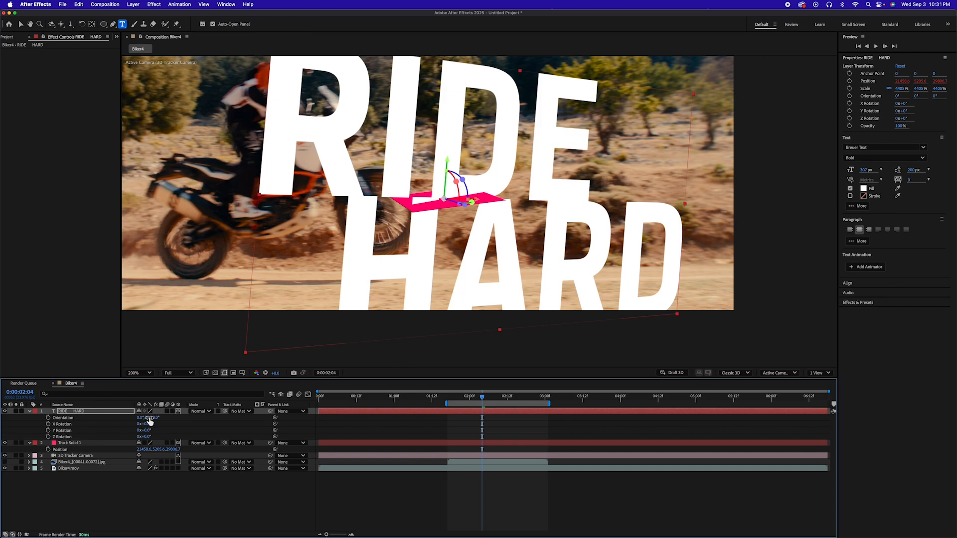
mouse_move(148, 428)
left_mouse_down()
mouse_move(162, 432)
mouse_move(147, 432)
mouse_move(148, 442)
left_mouse_up()
key("a")
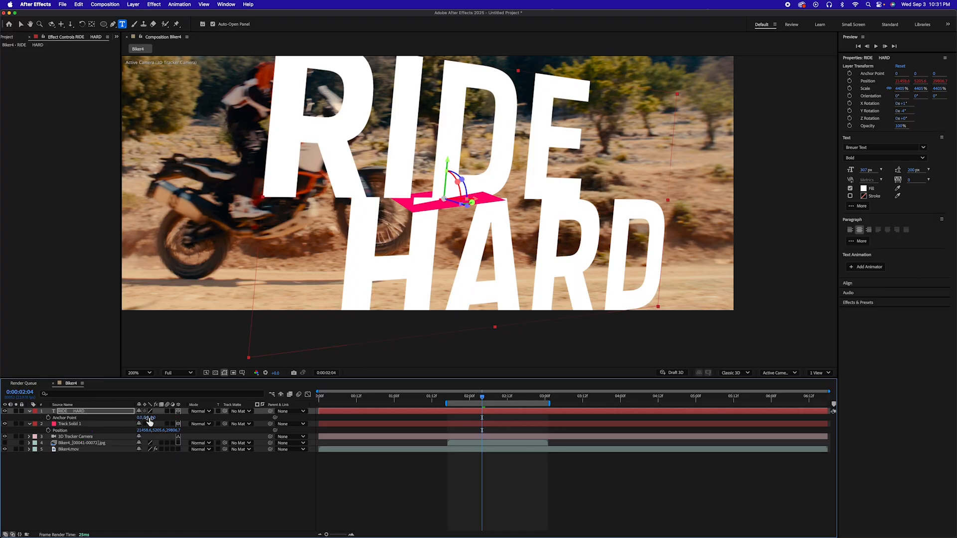
left_click_drag(149, 420, 232, 425)
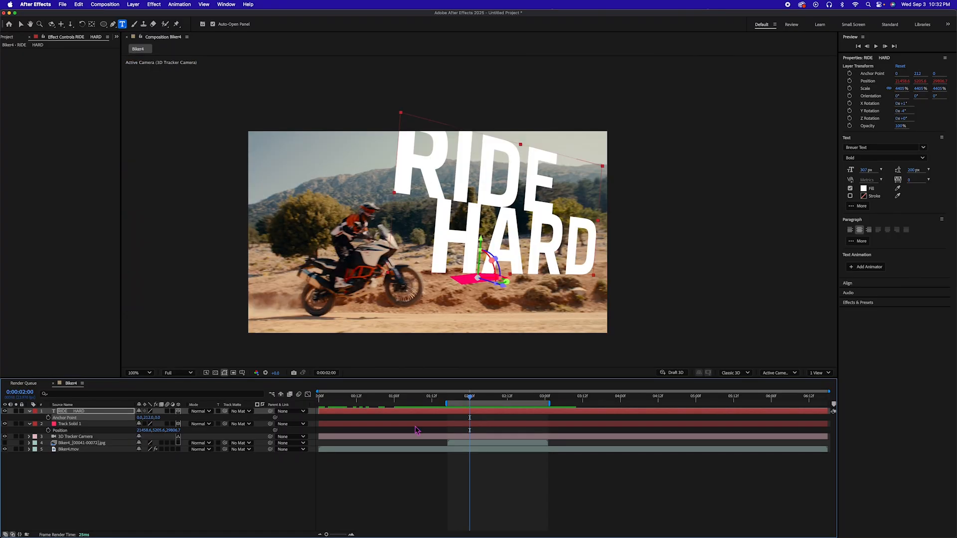
Scale the RIDE HARD layer down to about 3297% and check its motion across the timeline
key("s")
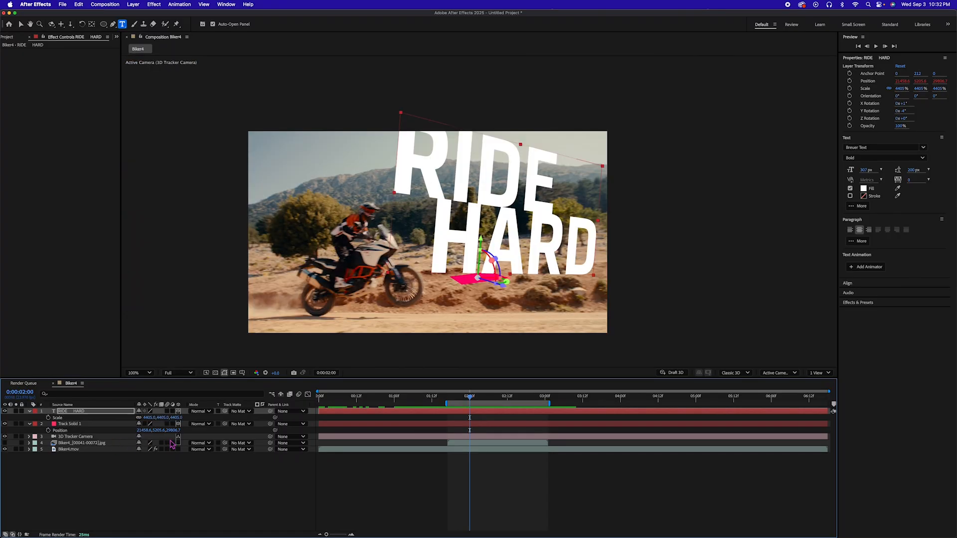
left_click_drag(152, 421, 4, 410)
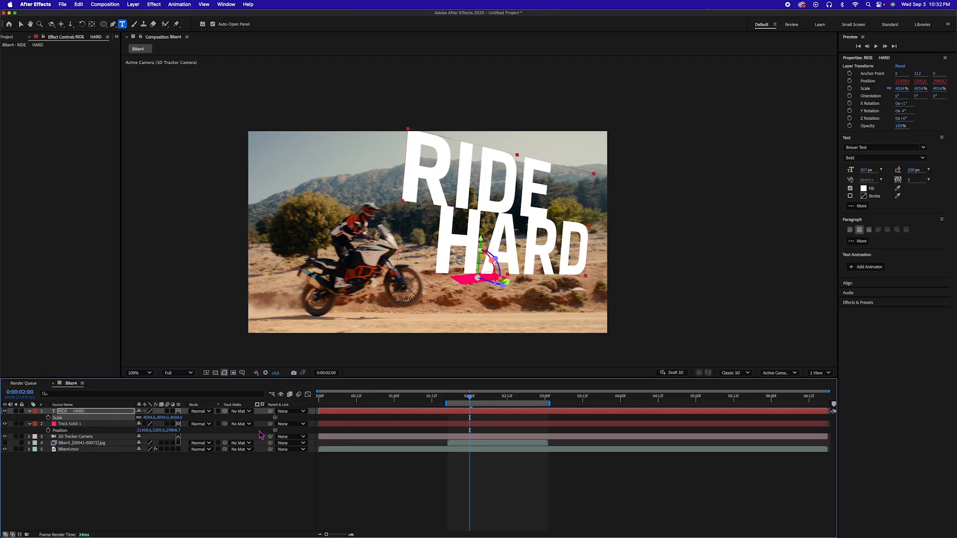
left_click_drag(151, 420, 115, 448)
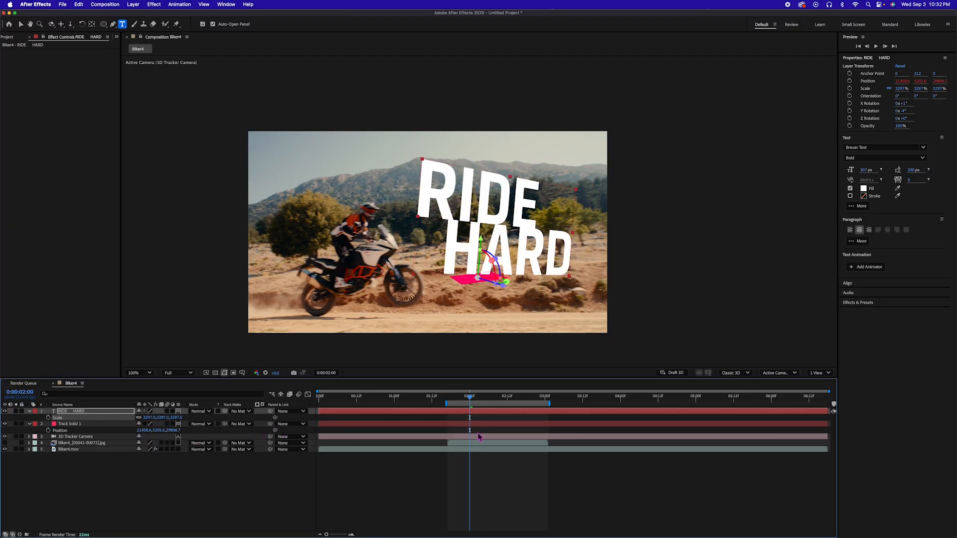
left_click_drag(474, 401, 587, 397)
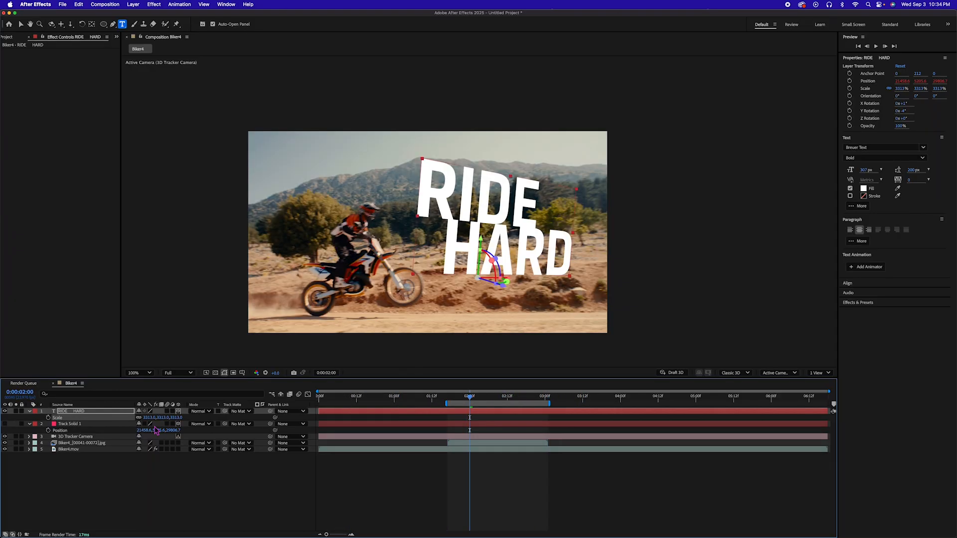
Set the RIDE HARD layer's Anchor Point to 104, 242 and its rotation to X -1°, Y -2° and Z -4°
key("a")
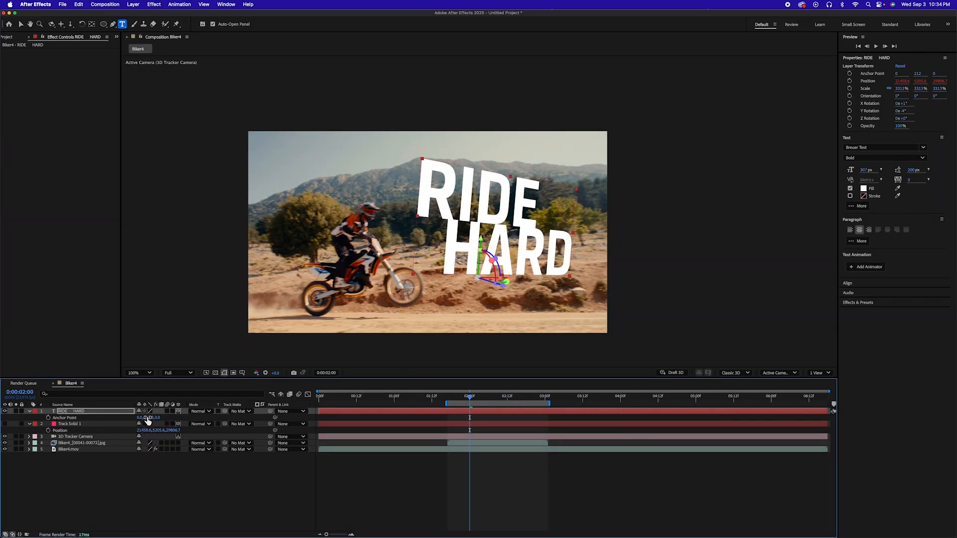
left_click_drag(148, 418, 209, 430)
key("r")
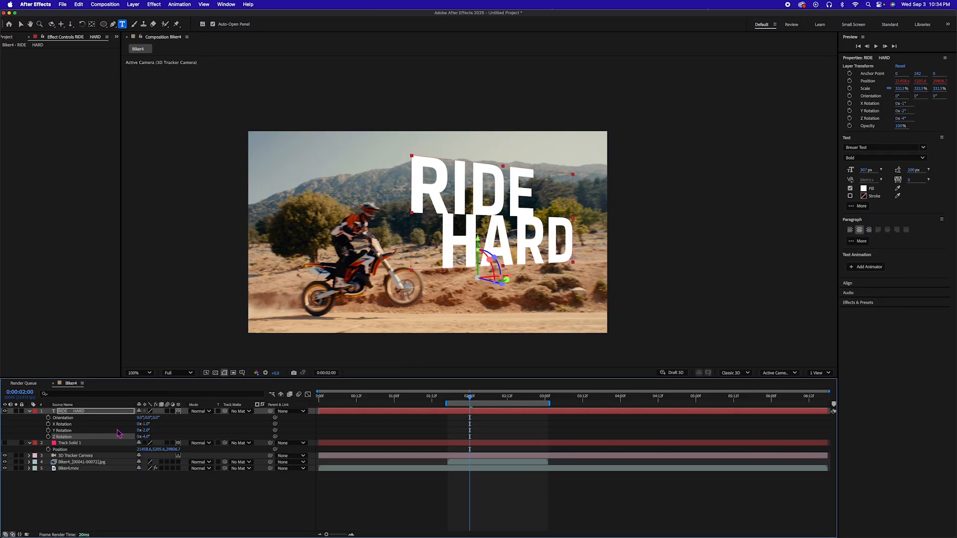
key("a")
left_click_drag(141, 417, 180, 423)
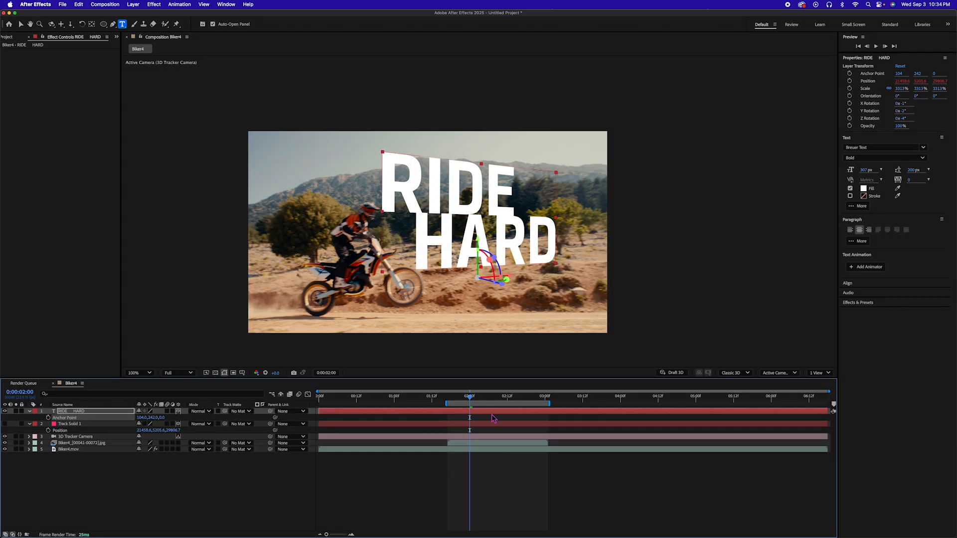
left_click_drag(472, 399, 569, 400)
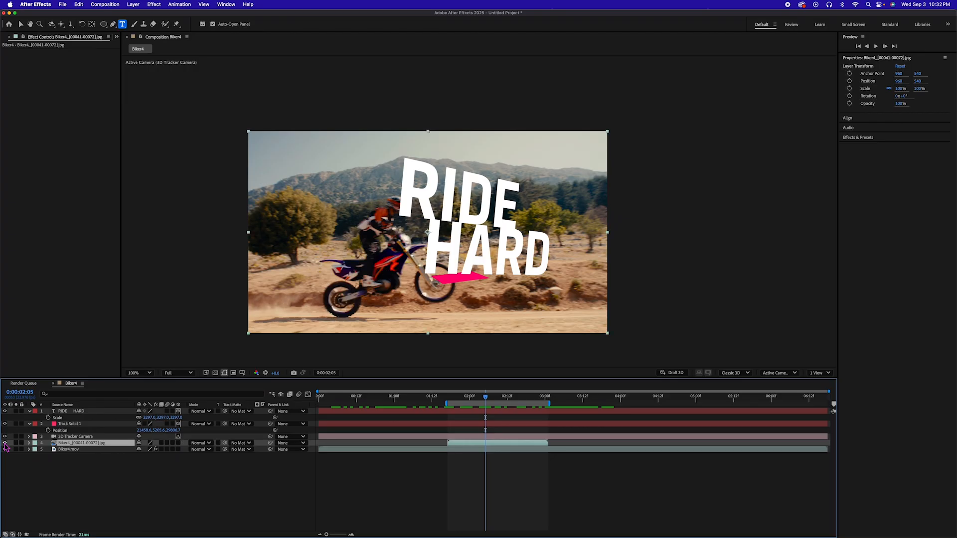
Hide the Track Solid 1 layer and check how the text sits against the rider throughout the work area
left_click_drag(487, 397, 442, 399)
left_click_drag(434, 398, 539, 398)
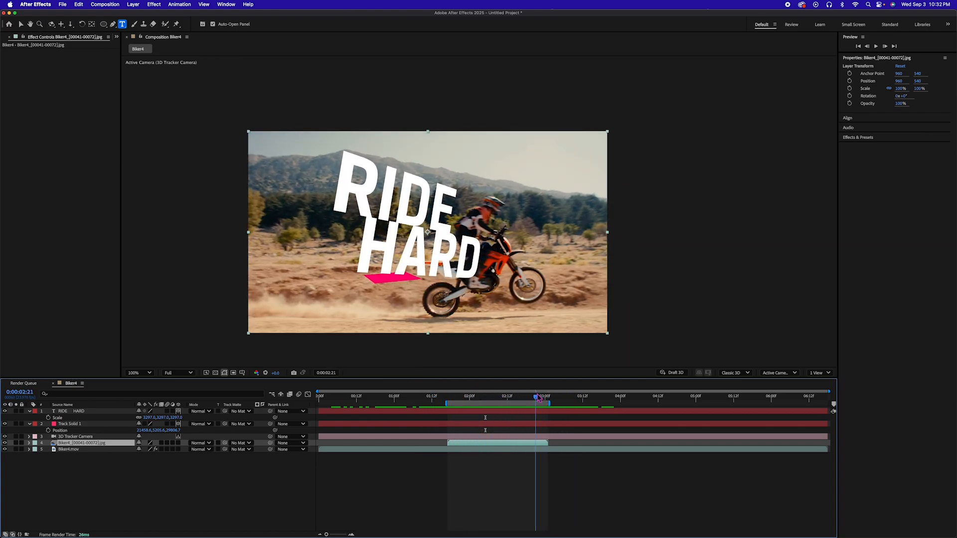
left_click(481, 437)
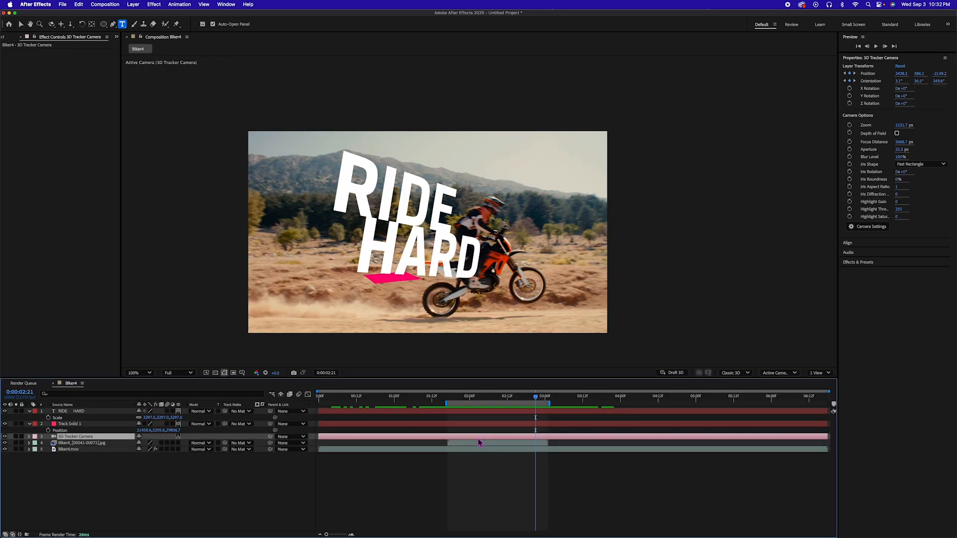
left_click(481, 412)
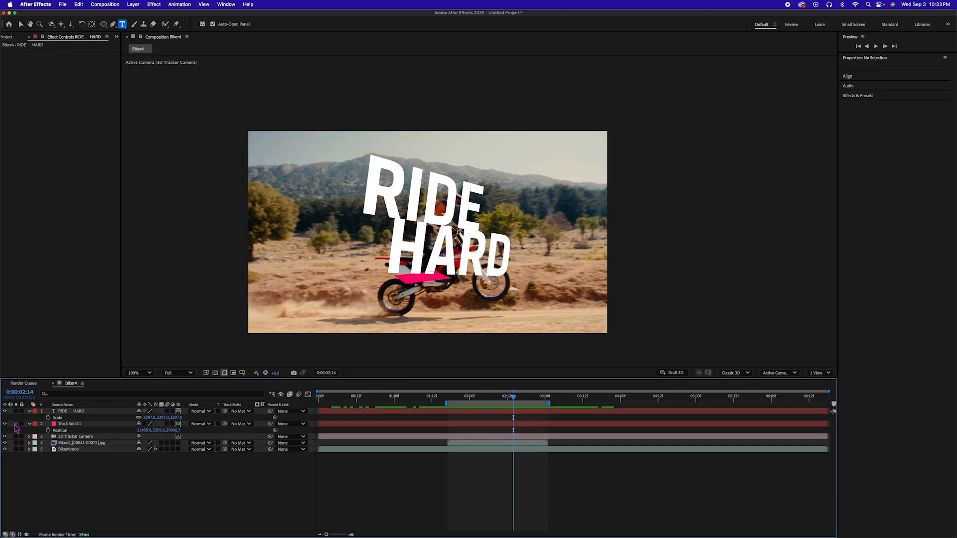
left_click(5, 424)
left_click(498, 443)
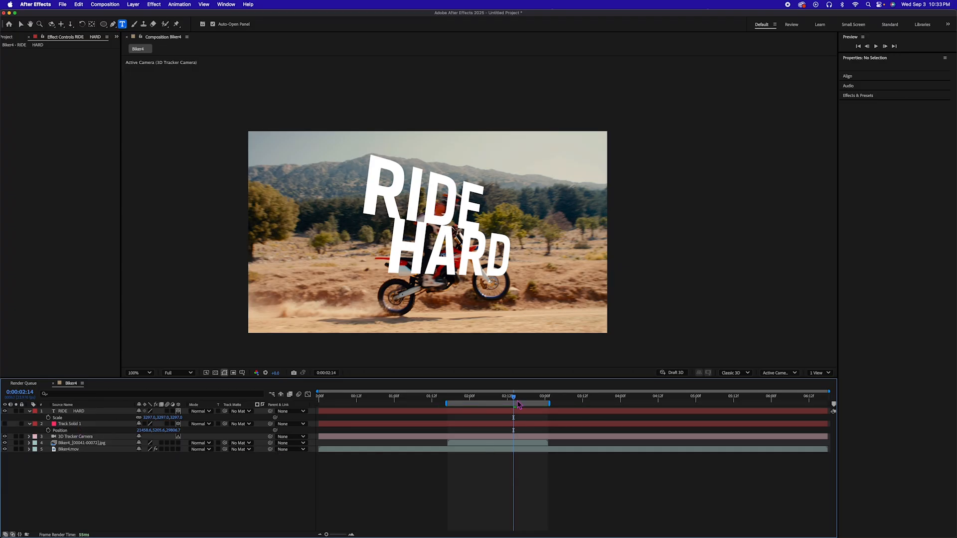
left_click(463, 397)
left_click_drag(477, 397, 497, 408)
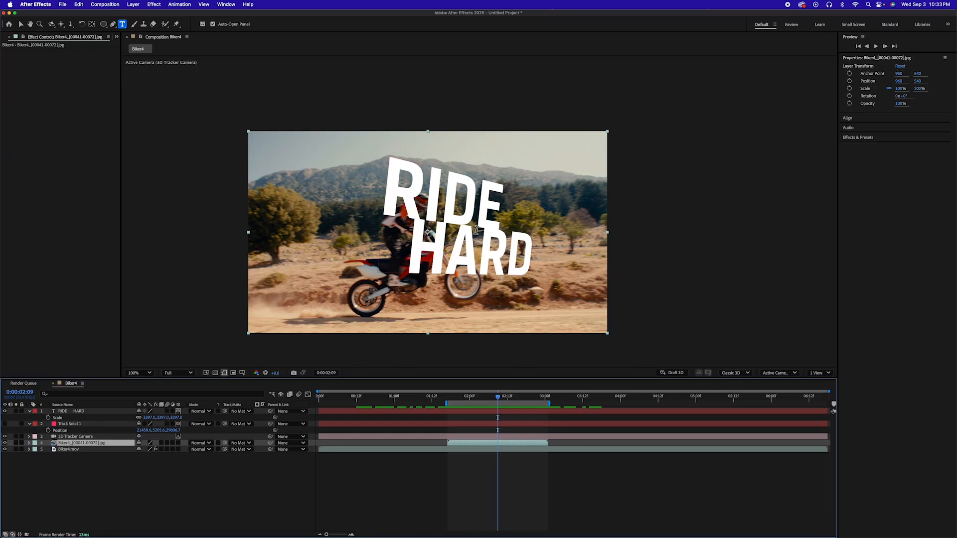
left_click_drag(501, 402, 466, 402)
left_click(469, 410)
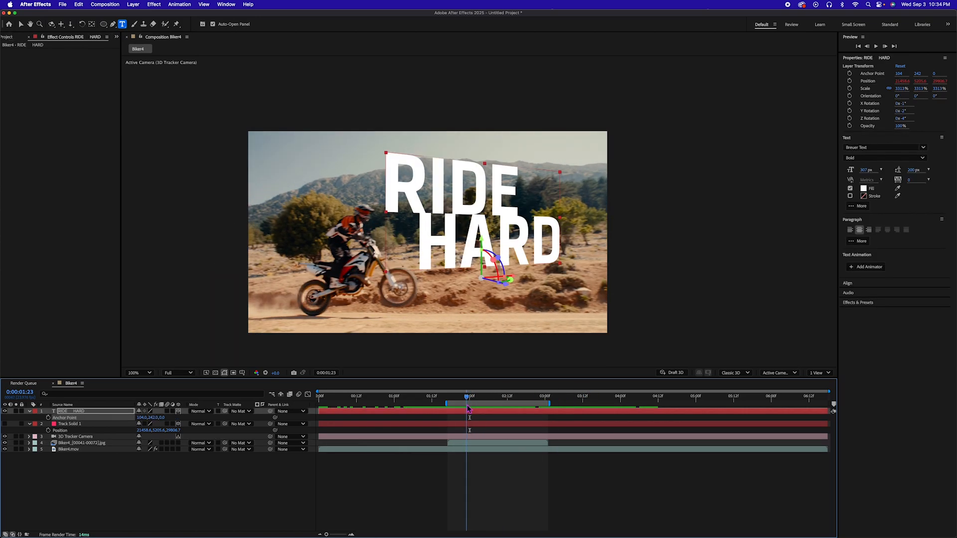
left_click(469, 441)
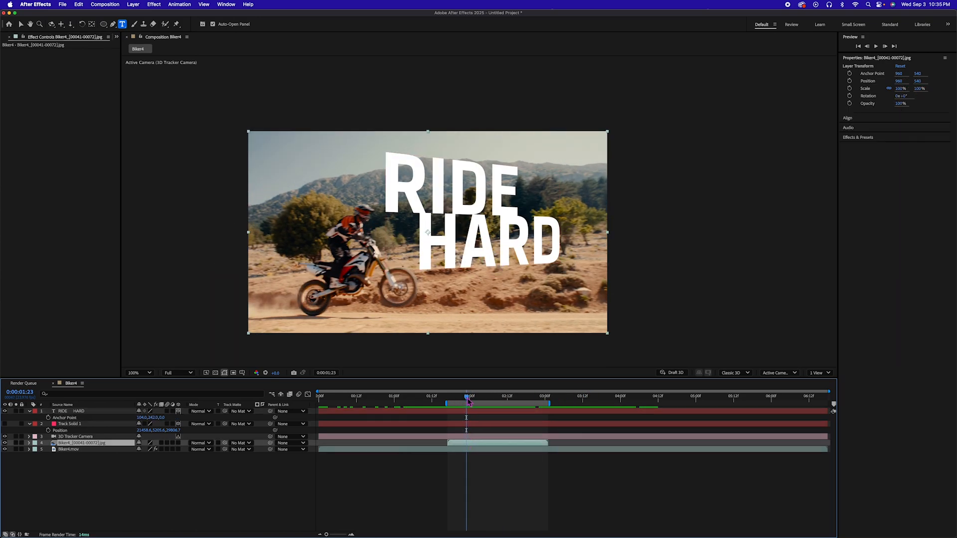
left_click_drag(469, 401, 471, 401)
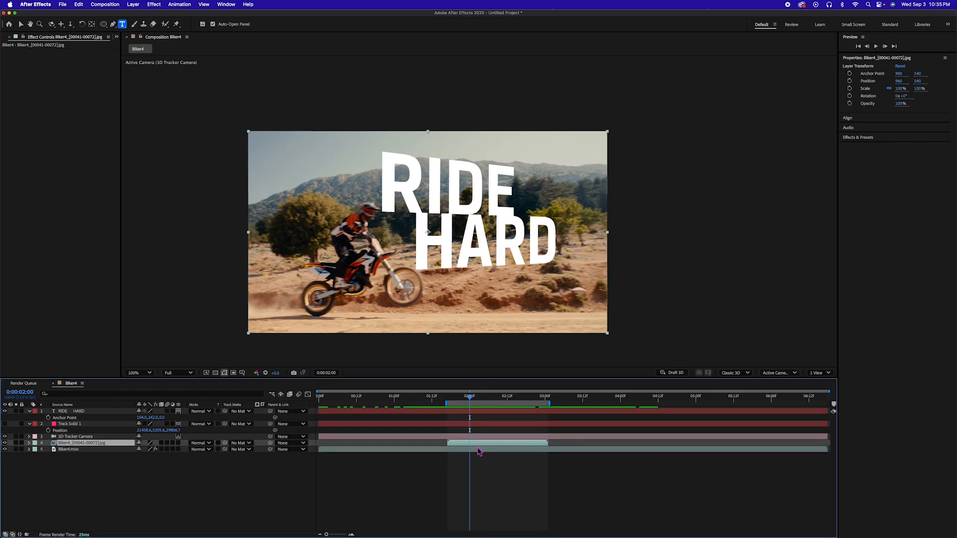
key("super+shift+d")
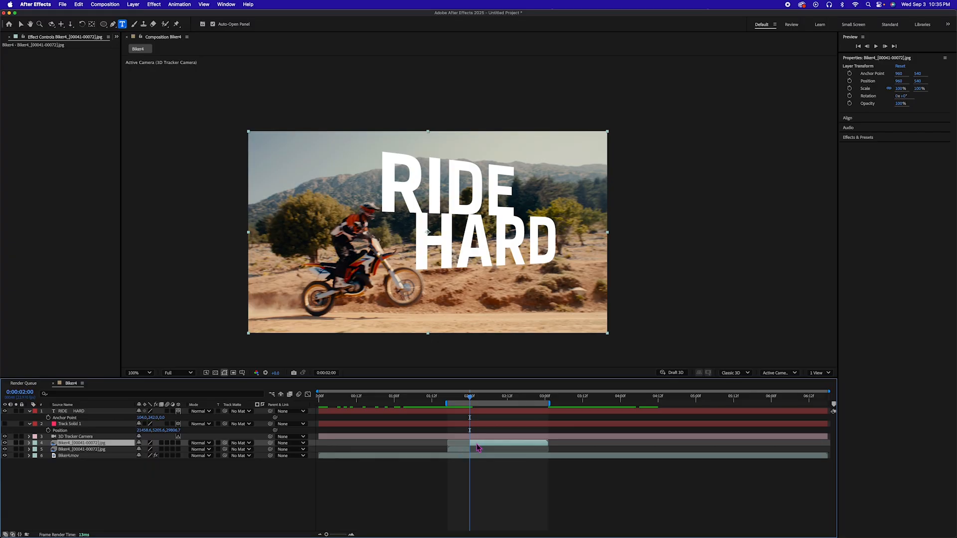
Split the Biker4.mov layer at 0:00:03:02 and its earlier part again at 0:00:03:00, isolating a two-frame segment
left_click_drag(470, 398, 551, 398)
left_click(561, 456)
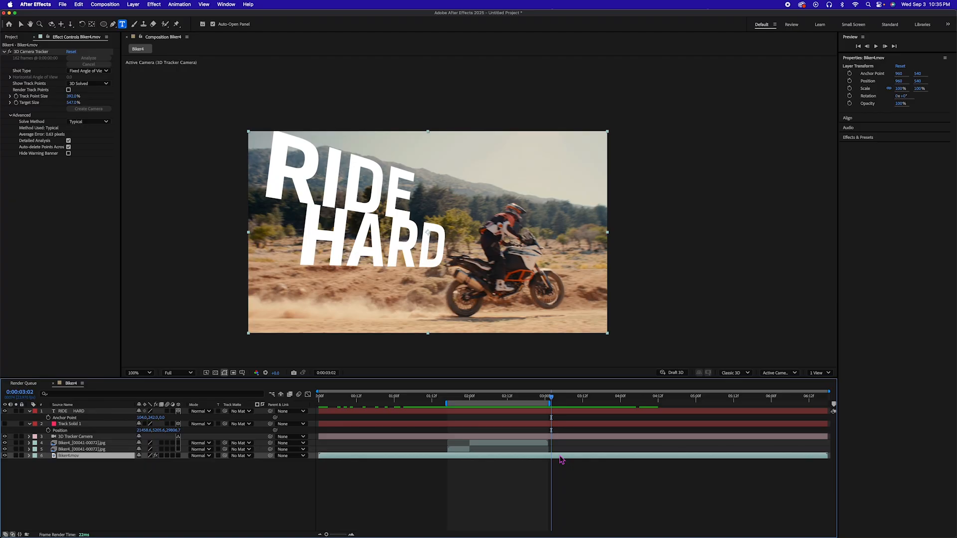
key("super+shift+d")
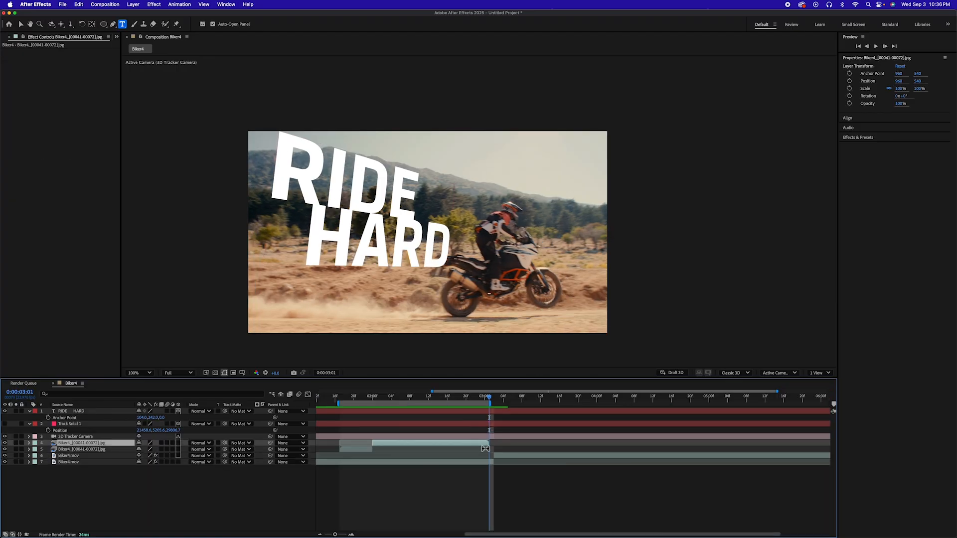
left_click(491, 464)
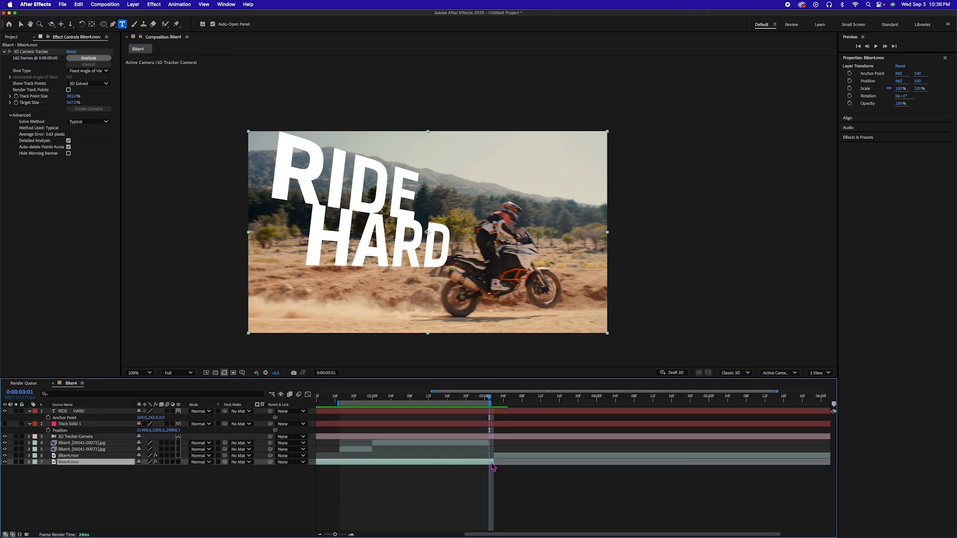
key("Page_Up")
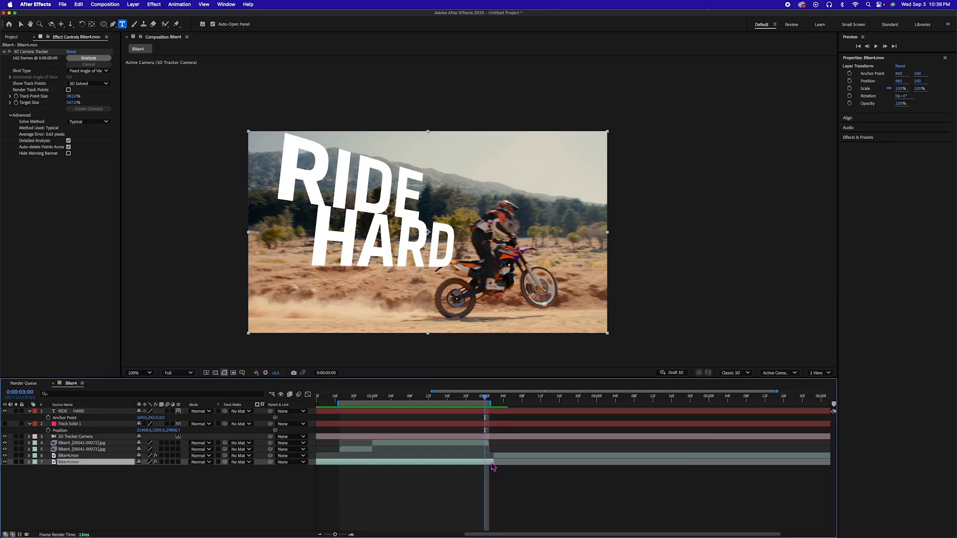
key("super+shift+d")
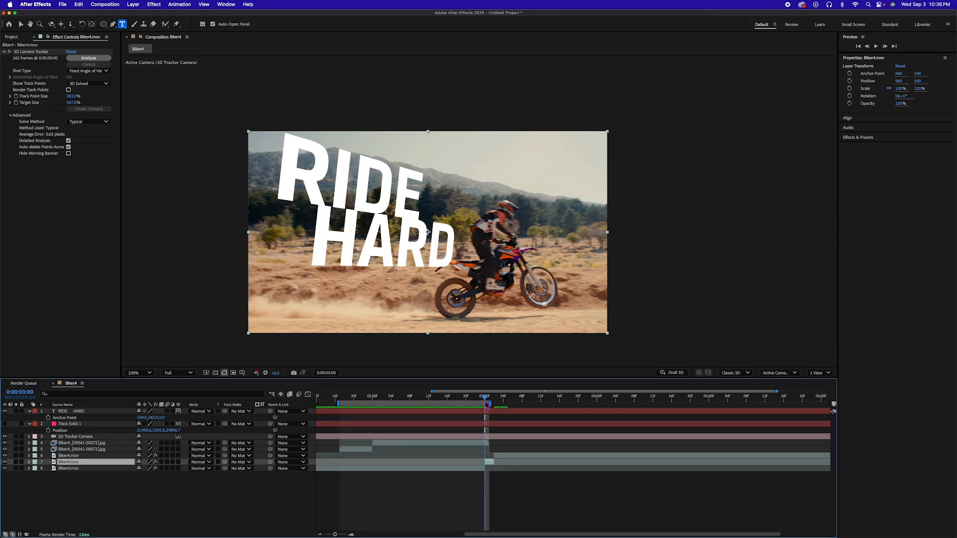
Open the two-frame Biker4.mov segment starting at 0:00:03:00 in its own layer view with the Roto Brush tool active
left_click(362, 449)
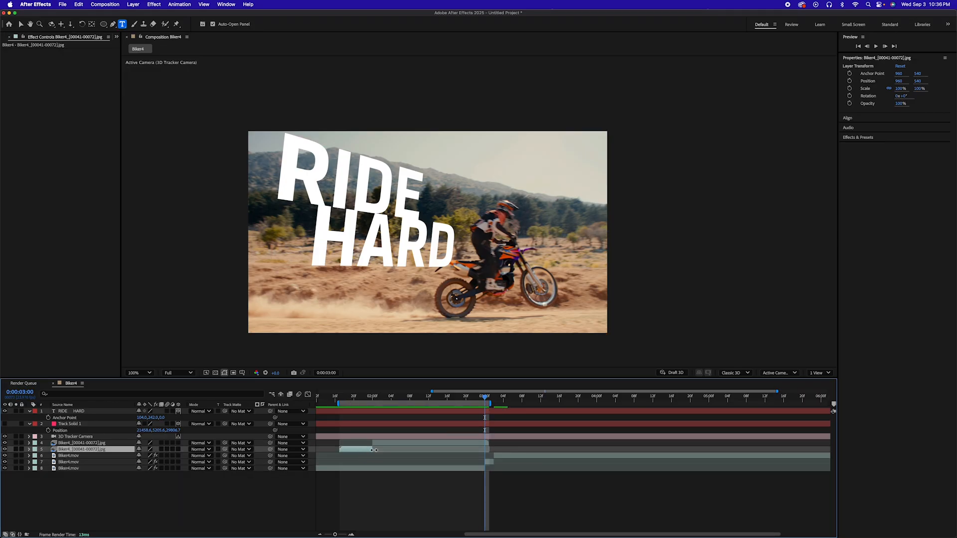
left_click(397, 444)
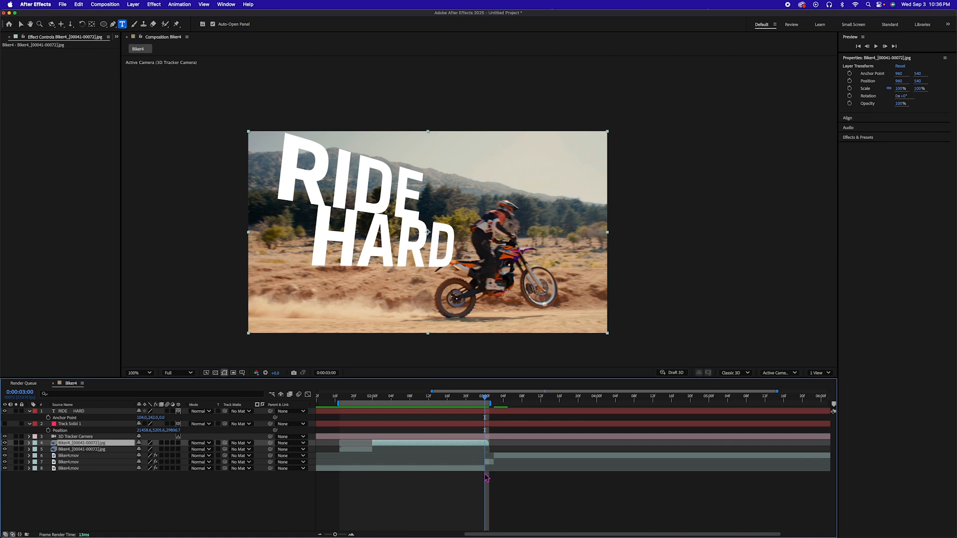
left_click(491, 463)
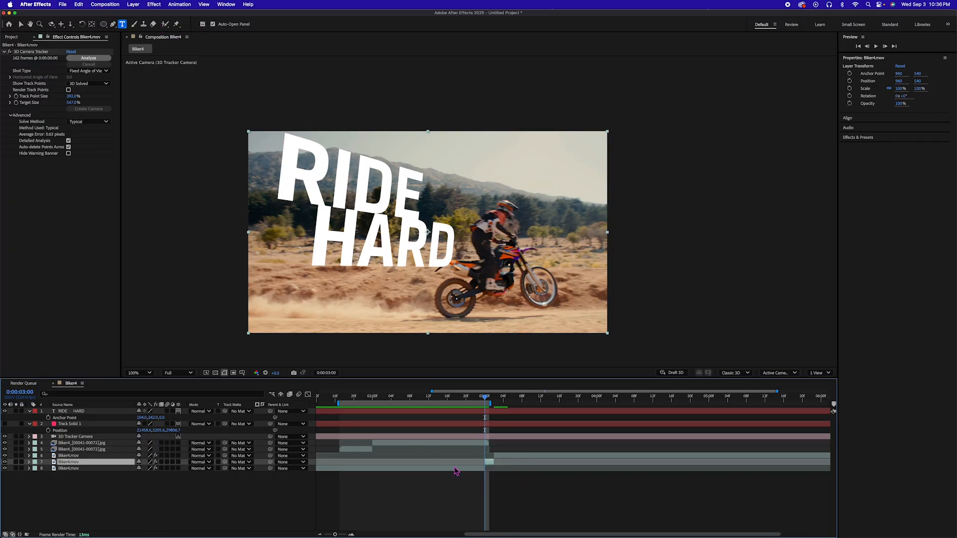
left_click(165, 25)
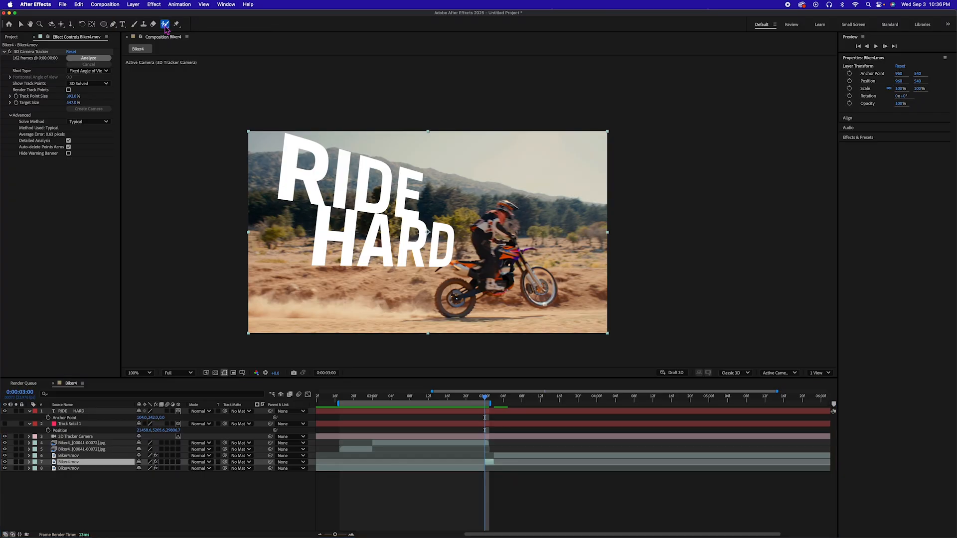
double_click(492, 465)
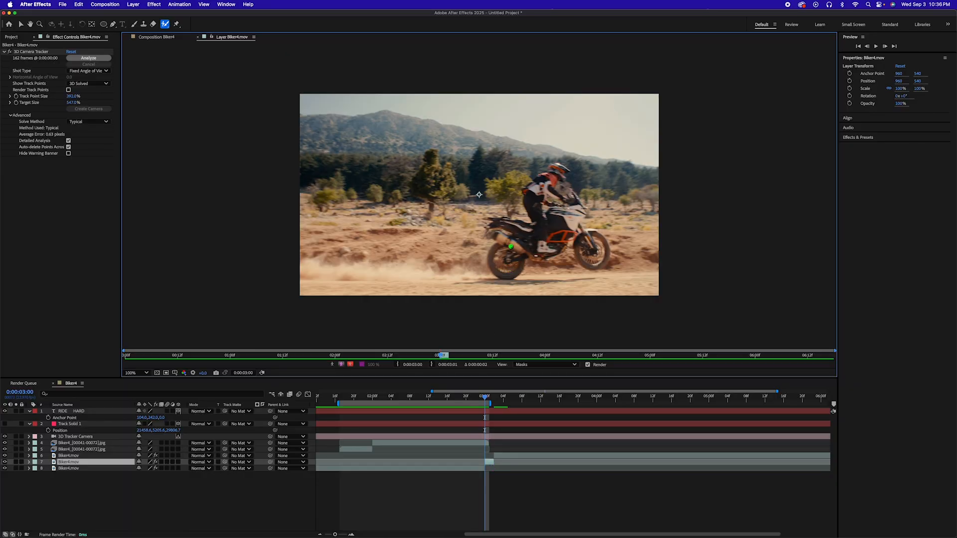
key("period")
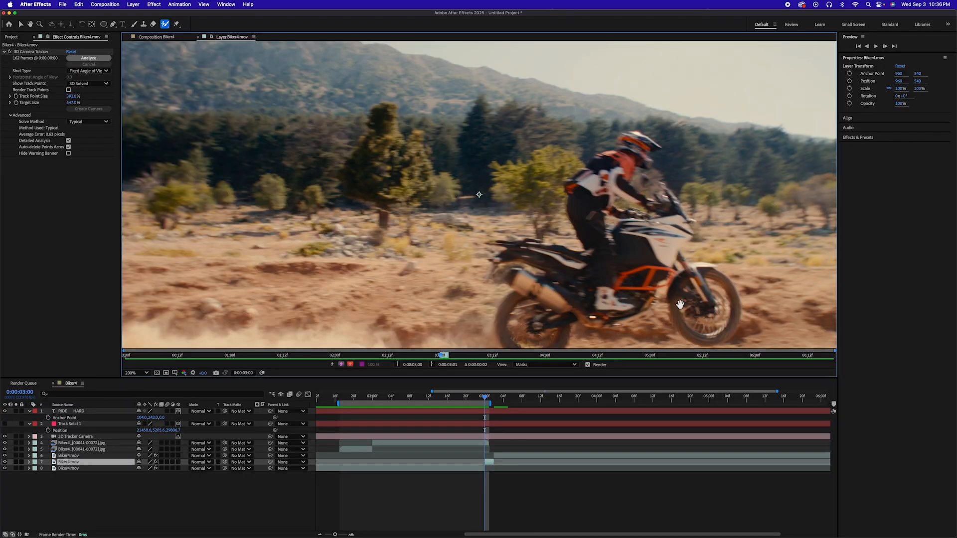
left_click_drag(651, 301, 523, 249)
key("alt+w")
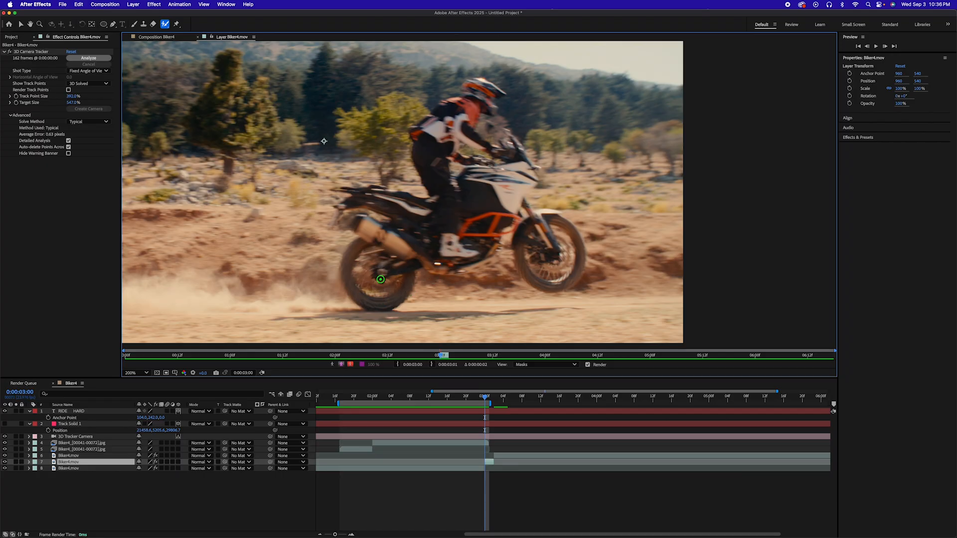
Isolate the rider and motorcycle with adding and subtracting Roto Brush strokes at 0:00:03:00 and propagate the selection through 0:00:03:01
mouse_move(404, 255)
left_mouse_down()
mouse_move(395, 295)
mouse_move(358, 293)
mouse_move(351, 266)
mouse_move(380, 238)
mouse_move(360, 224)
mouse_move(391, 234)
mouse_move(402, 223)
mouse_move(392, 206)
mouse_move(353, 202)
mouse_move(438, 206)
mouse_move(437, 129)
mouse_move(473, 88)
mouse_move(496, 88)
mouse_move(486, 94)
mouse_move(492, 108)
mouse_move(476, 111)
mouse_move(472, 136)
mouse_move(512, 157)
mouse_move(515, 143)
mouse_move(528, 172)
mouse_move(519, 201)
mouse_move(536, 223)
mouse_move(553, 219)
mouse_move(578, 255)
mouse_move(560, 288)
mouse_move(537, 283)
mouse_move(526, 232)
mouse_move(492, 231)
mouse_move(479, 257)
mouse_move(458, 268)
mouse_move(406, 254)
left_mouse_up()
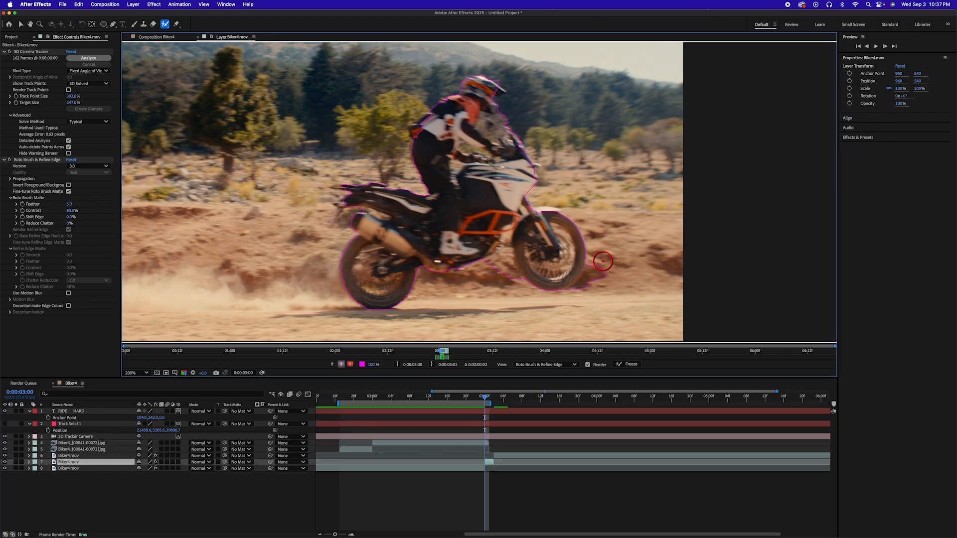
mouse_move(599, 264)
left_mouse_down()
mouse_move(574, 303)
mouse_move(624, 265)
left_mouse_up()
key("alt")
mouse_move(515, 289)
left_mouse_down()
mouse_move(505, 262)
mouse_move(491, 272)
mouse_move(516, 287)
left_mouse_up()
left_click_drag(373, 213, 362, 214)
left_click_drag(372, 214, 376, 213)
left_click_drag(380, 215, 381, 215)
left_click_drag(485, 152, 477, 151)
mouse_move(486, 125)
left_mouse_down()
mouse_move(490, 135)
mouse_move(484, 129)
left_mouse_up()
left_click_drag(492, 125, 511, 145)
mouse_move(480, 144)
left_mouse_down()
mouse_move(449, 148)
mouse_move(471, 111)
mouse_move(443, 141)
left_mouse_up()
left_click_drag(497, 89, 504, 93)
mouse_move(442, 108)
left_mouse_down()
mouse_move(416, 130)
mouse_move(417, 144)
left_mouse_up()
left_click_drag(506, 241, 507, 251)
left_click_drag(495, 242, 483, 259)
left_click_drag(491, 163, 451, 149)
left_click_drag(340, 215, 357, 196)
left_click_drag(536, 215, 549, 213)
mouse_move(551, 213)
left_mouse_down()
mouse_move(534, 199)
mouse_move(547, 188)
mouse_move(538, 198)
left_mouse_up()
key("Page_Down")
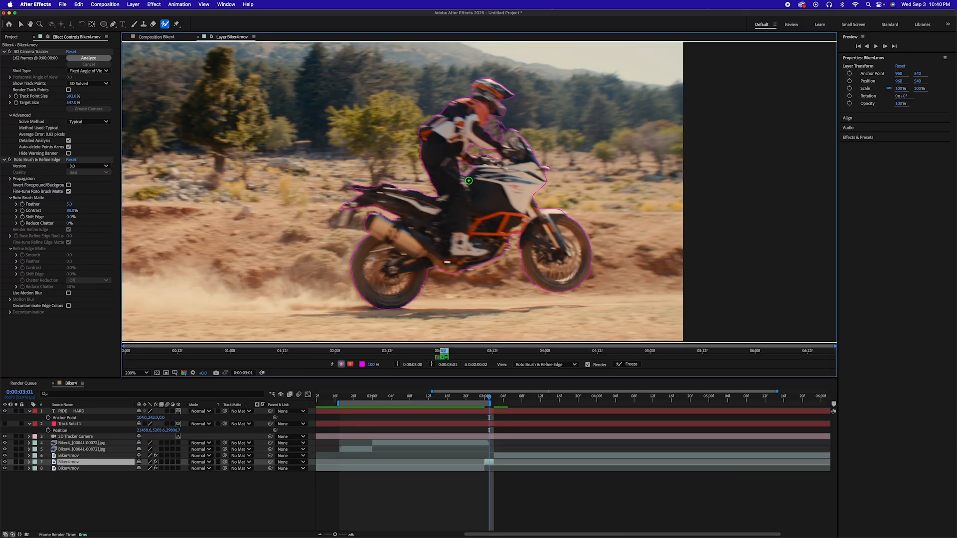
key("Page_Down")
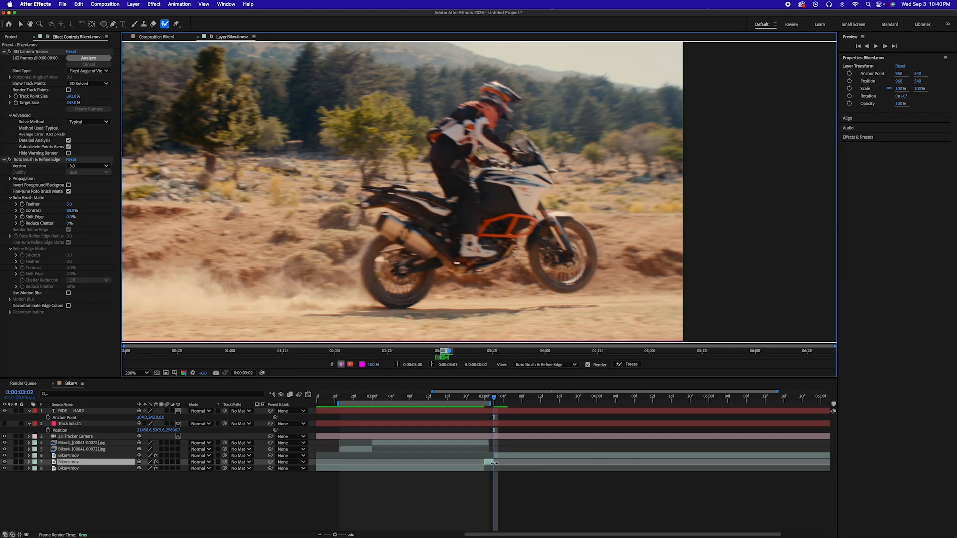
Correct the Roto Brush selection beneath the engine with a foreground stroke at 0:00:02:23
key("Page_Up")
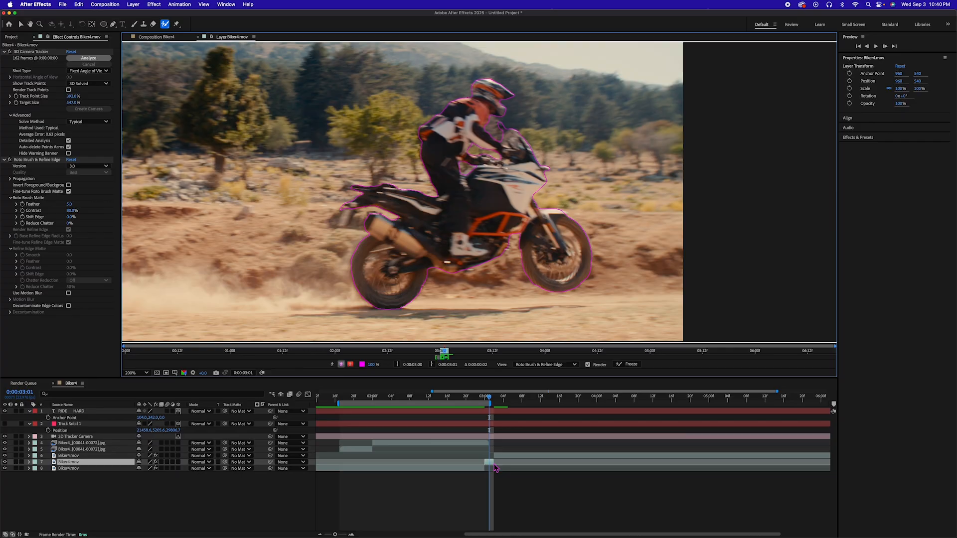
key("Page_Up")
key("Page_Up")
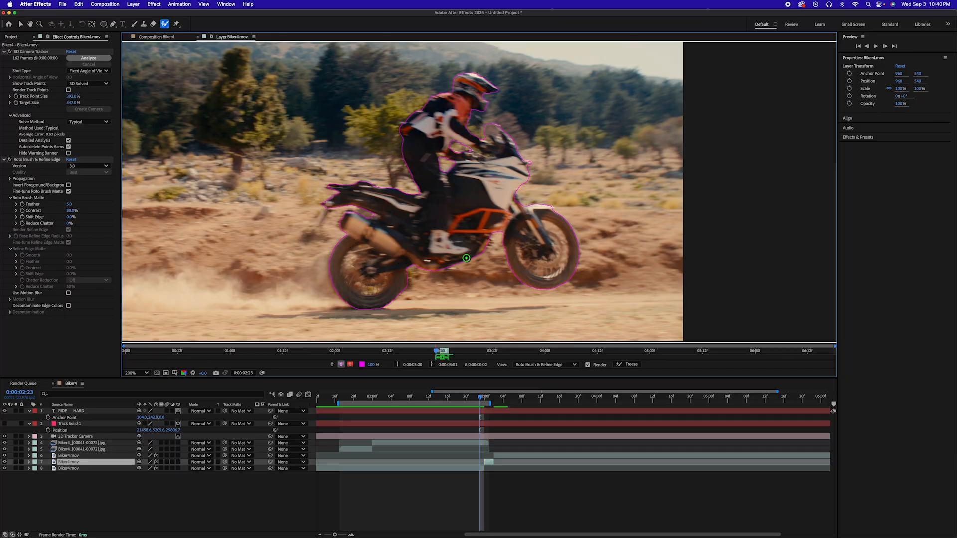
left_click(466, 258)
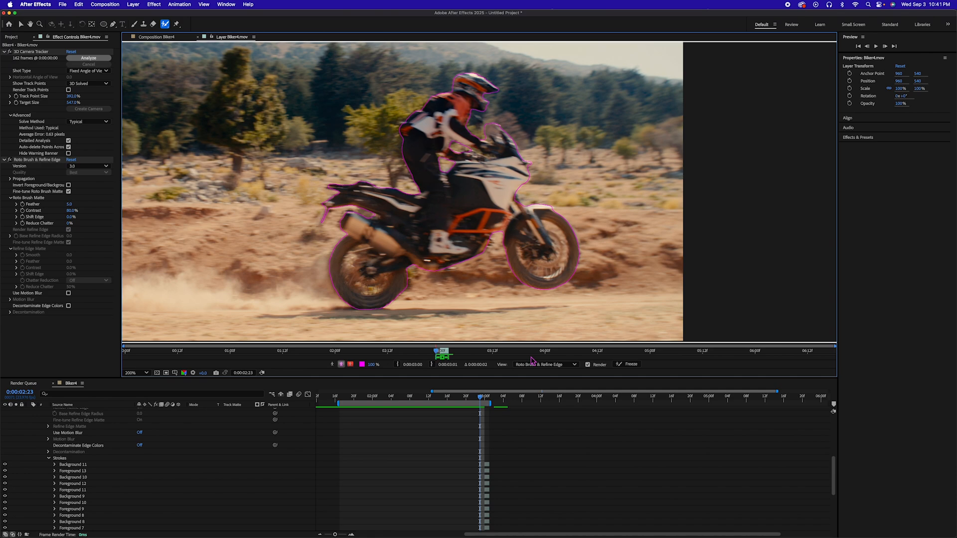
Freeze the Roto Brush propagation of the two-frame Biker4.mov segment and close its layer view
key("Page_Up")
key("Page_Down")
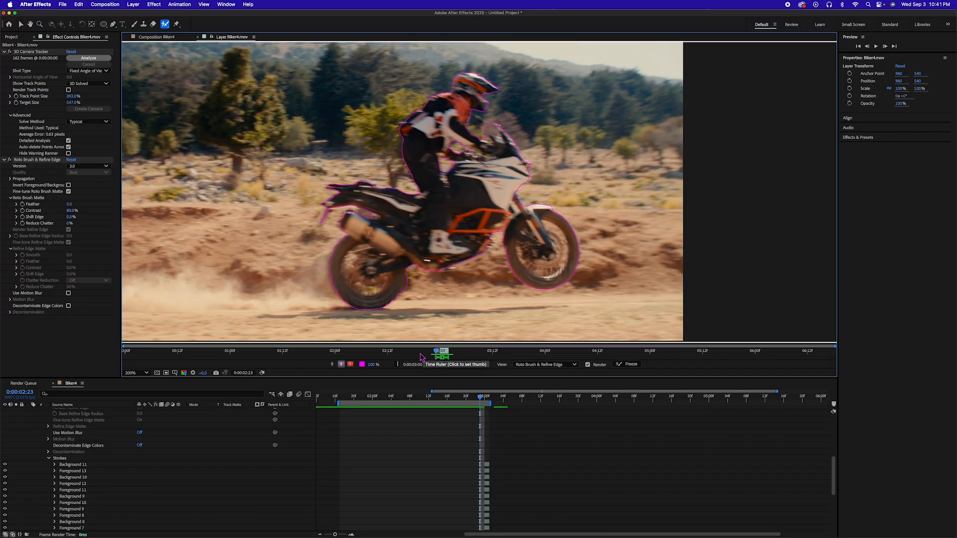
left_click(637, 366)
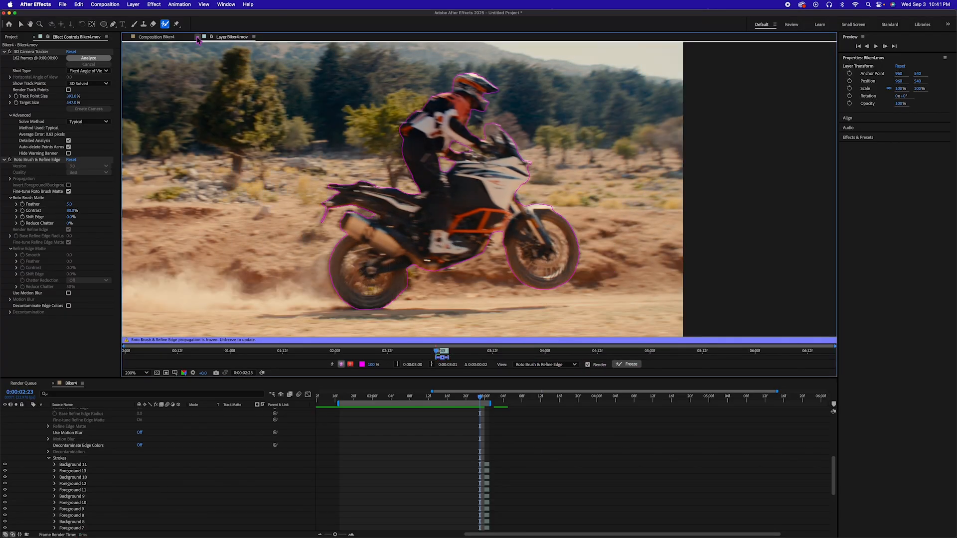
left_click(197, 37)
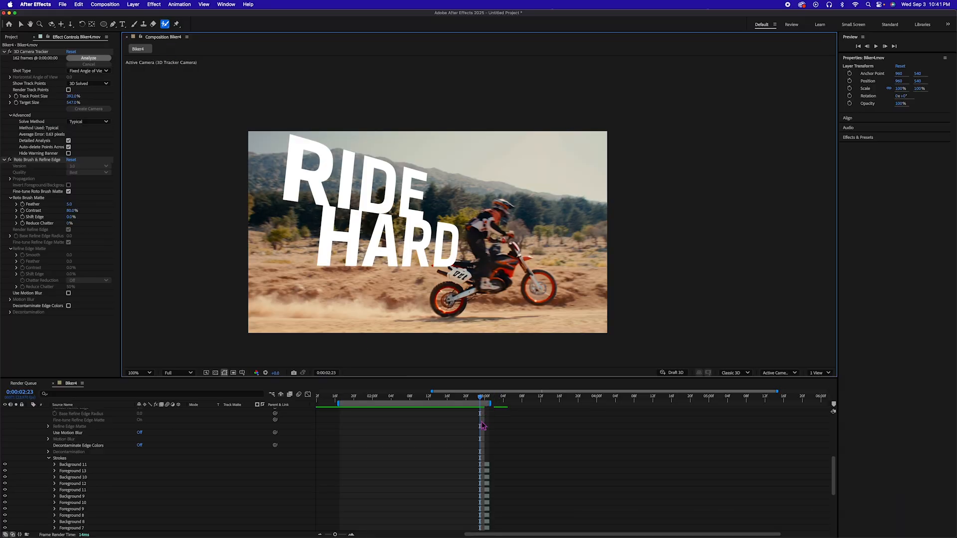
scroll(483, 426, "up", 10)
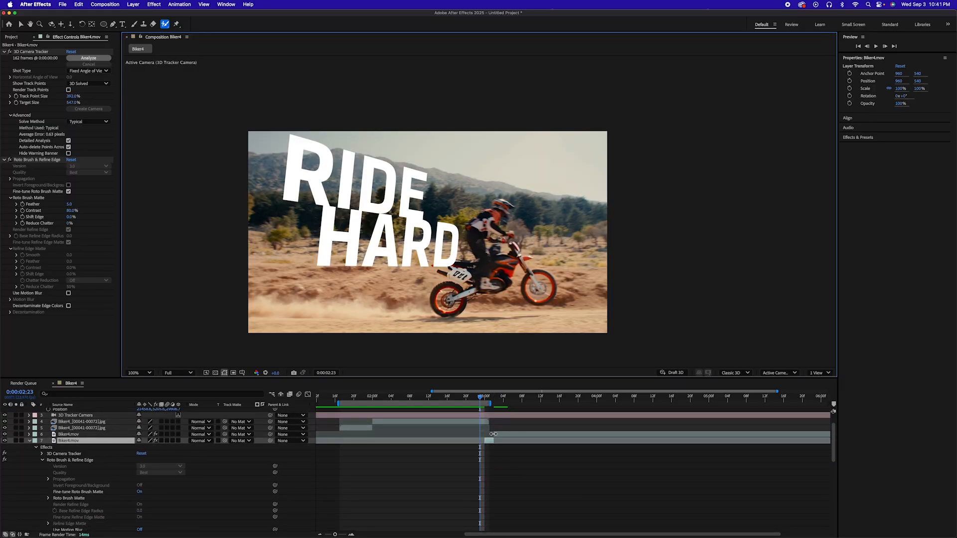
left_click_drag(479, 401, 376, 399)
left_click(388, 422)
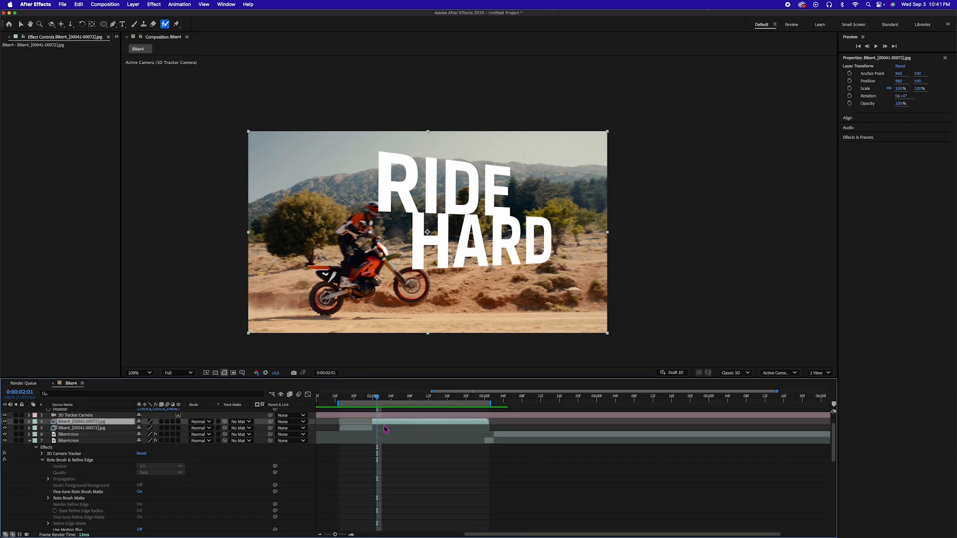
double_click(390, 423)
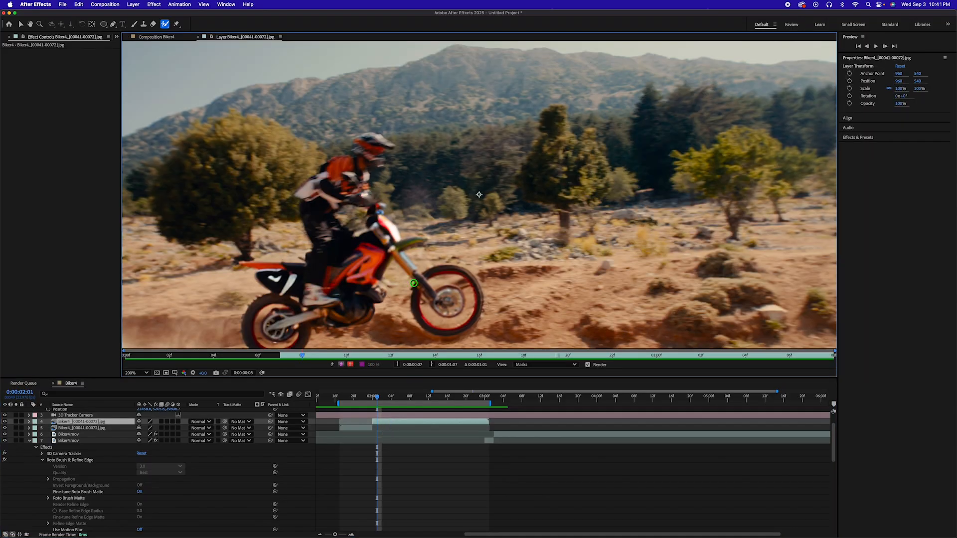
key("space")
left_click_drag(353, 226, 414, 187)
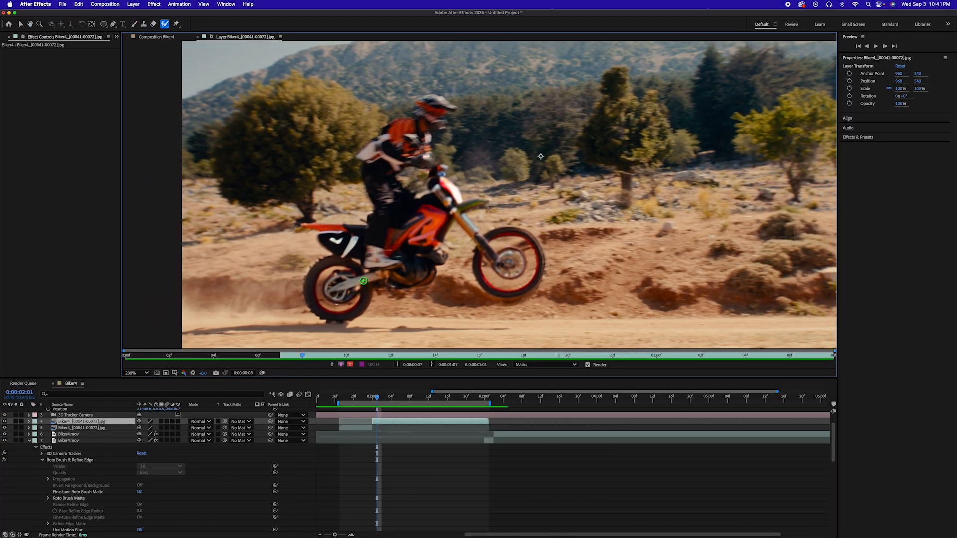
Isolate the rider and dirt bike at 0:00:02:01 with adding and subtracting Roto Brush strokes around the wheels, helmet and handlebars
mouse_move(364, 279)
left_mouse_down()
mouse_move(345, 314)
mouse_move(319, 310)
mouse_move(313, 279)
mouse_move(342, 246)
mouse_move(313, 225)
mouse_move(375, 219)
mouse_move(374, 149)
mouse_move(441, 102)
mouse_move(450, 106)
mouse_move(422, 133)
mouse_move(421, 154)
mouse_move(439, 208)
mouse_move(476, 203)
mouse_move(460, 212)
mouse_move(468, 223)
mouse_move(487, 241)
mouse_move(517, 240)
mouse_move(533, 265)
mouse_move(483, 285)
mouse_move(482, 249)
mouse_move(453, 212)
mouse_move(429, 262)
mouse_move(371, 281)
left_mouse_up()
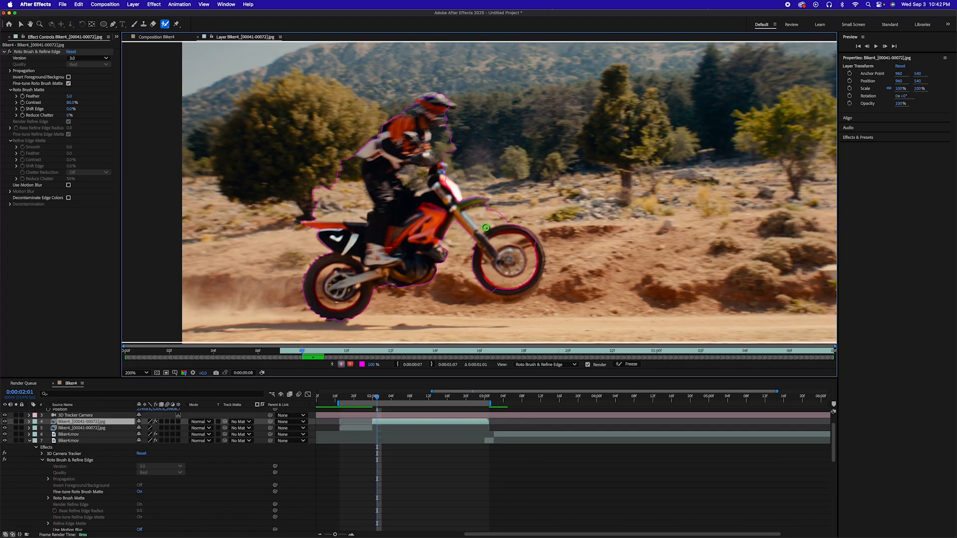
mouse_move(502, 220)
left_mouse_down()
mouse_move(476, 216)
mouse_move(503, 212)
mouse_move(535, 243)
mouse_move(539, 268)
mouse_move(498, 294)
left_mouse_up()
left_click_drag(419, 105, 418, 107)
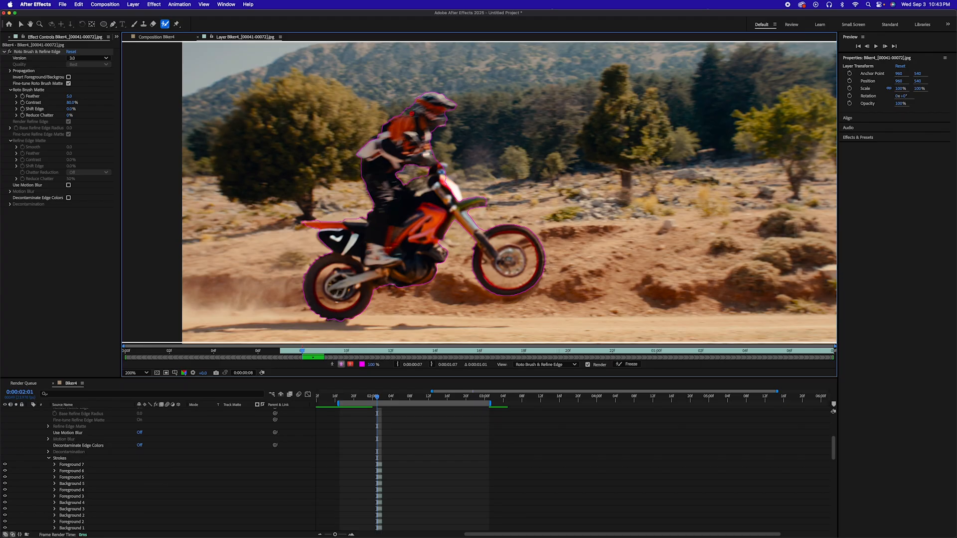
left_click_drag(412, 99, 412, 100)
left_click_drag(442, 178, 443, 178)
left_click_drag(442, 165, 443, 165)
Refine the Roto Brush selection around the handlebars and front fork at 0:00:02:02
key("Page_Down")
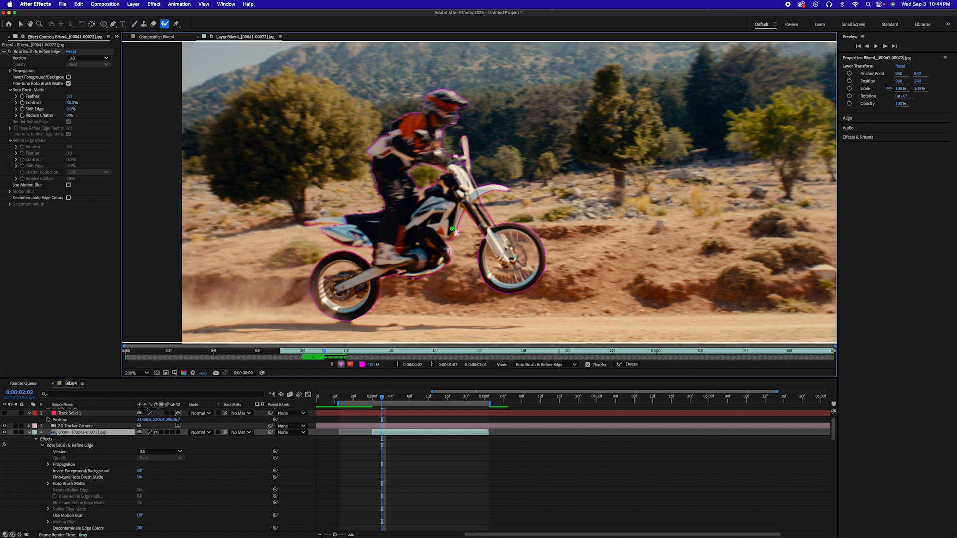
scroll(411, 397, "down", 5)
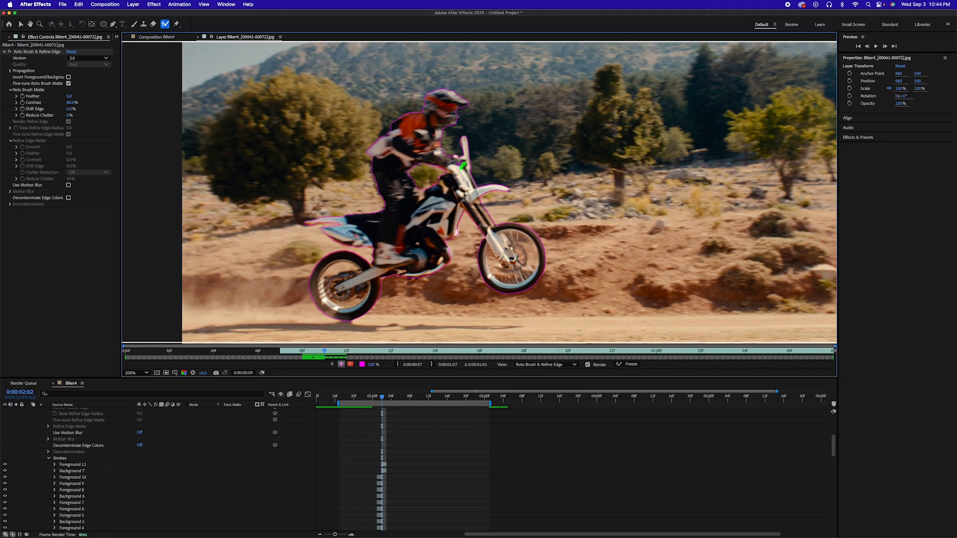
left_click_drag(460, 164, 470, 210)
Propagate the selection to 0:00:02:04 and correct it there with foreground and background Roto Brush strokes
key("Page_Down")
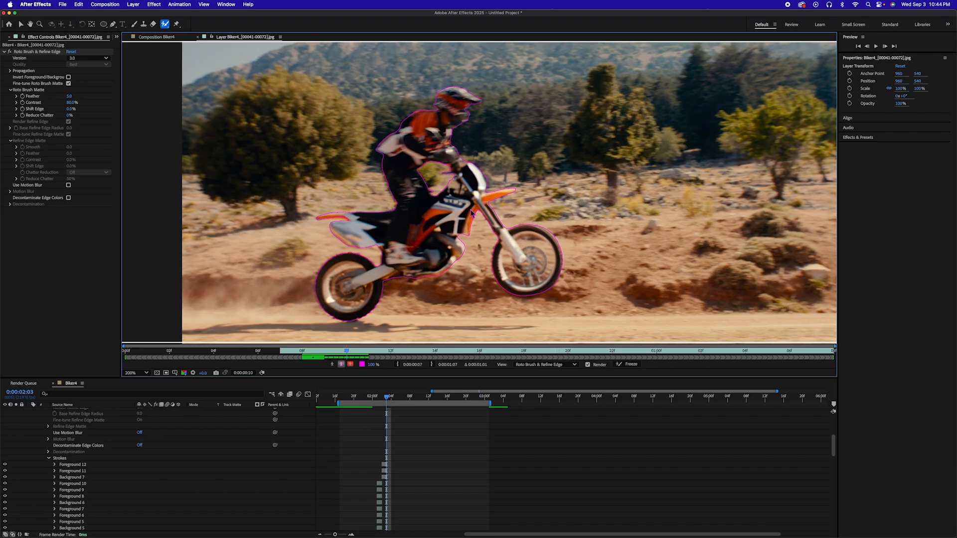
key("Page_Down")
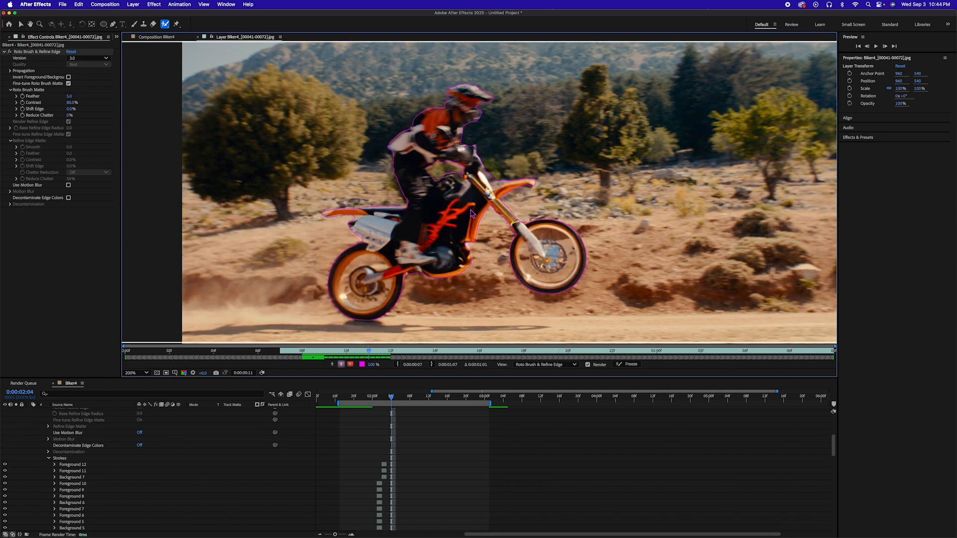
scroll(471, 213, "down", 1)
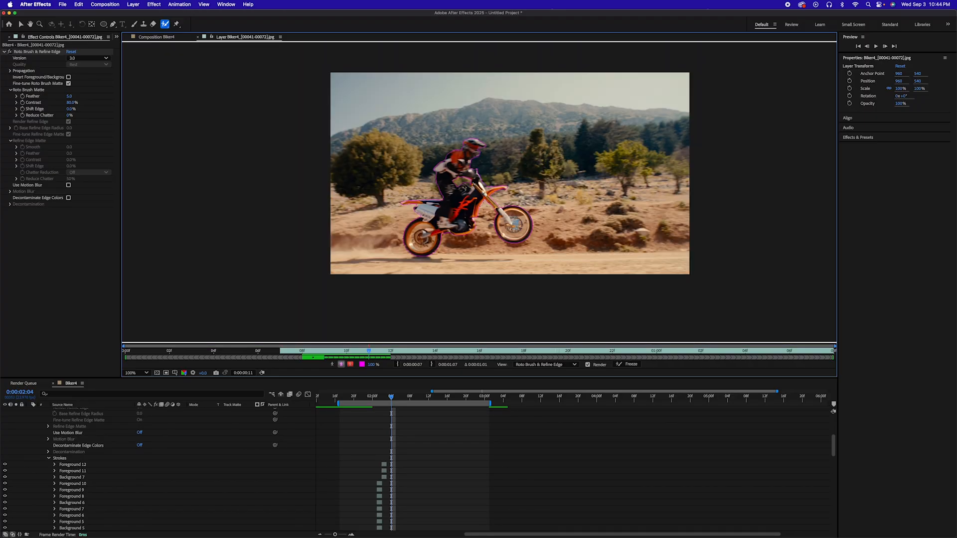
scroll(479, 193, "up", 2)
mouse_move(534, 166)
left_mouse_down()
mouse_move(509, 174)
mouse_move(500, 155)
mouse_move(514, 190)
mouse_move(541, 172)
left_mouse_up()
scroll(505, 240, "down", 2)
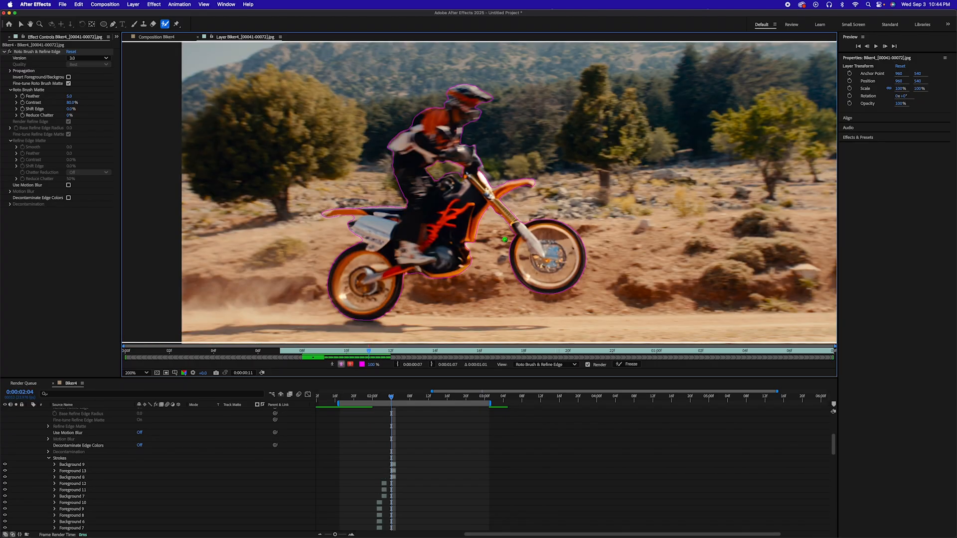
Propagate the Roto Brush selection frame by frame through 0:00:02:20, correcting the rider and motorcycle outline wherever it drifts
key("Page_Down")
key("Page_Down")
key("Page_Down")
key("Page_Down")
key("Page_Down")
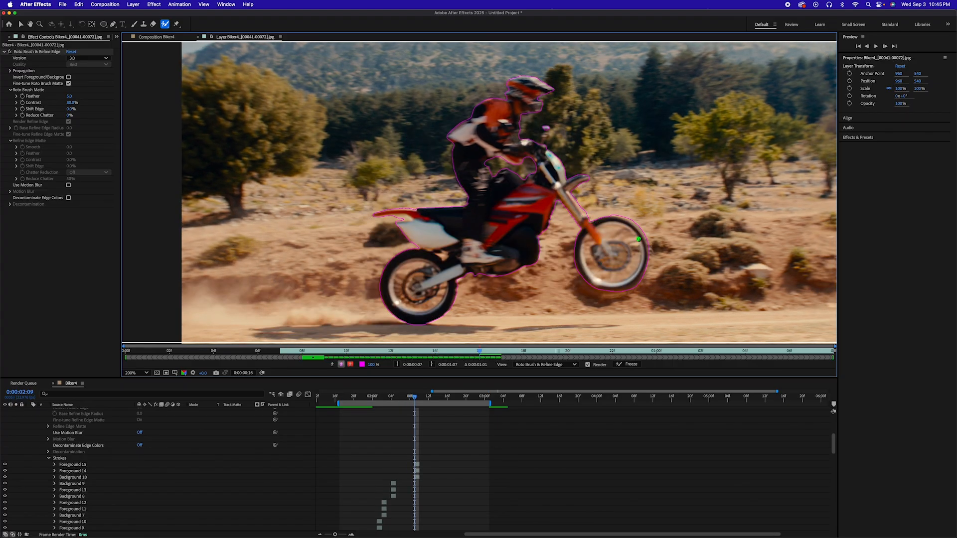
key("Page_Down")
key("Page_Down")
key("Page_Down")
key("Page_Down")
key("Page_Down")
key("Page_Down")
key("Page_Down")
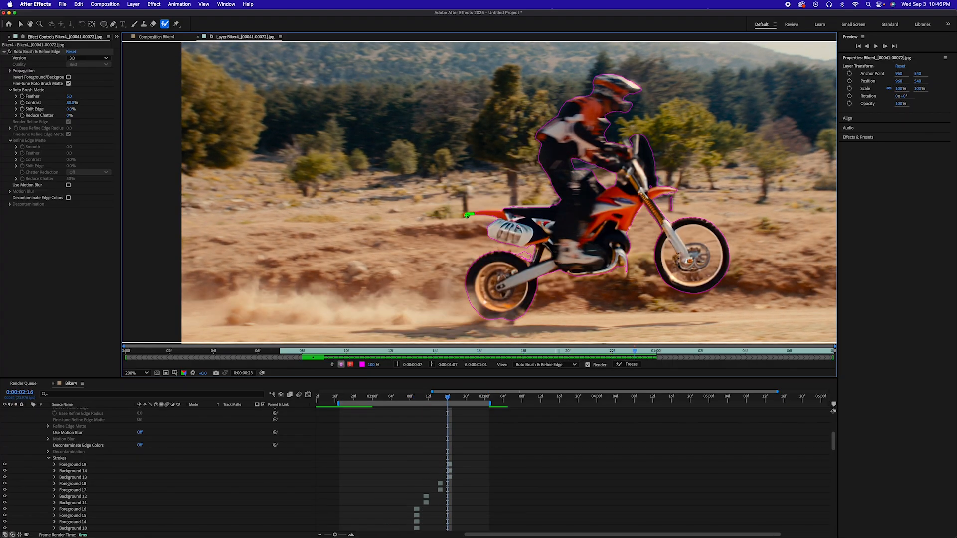
key("Page_Down")
key("Page_Down")
key("Page_Down")
key("Page_Down")
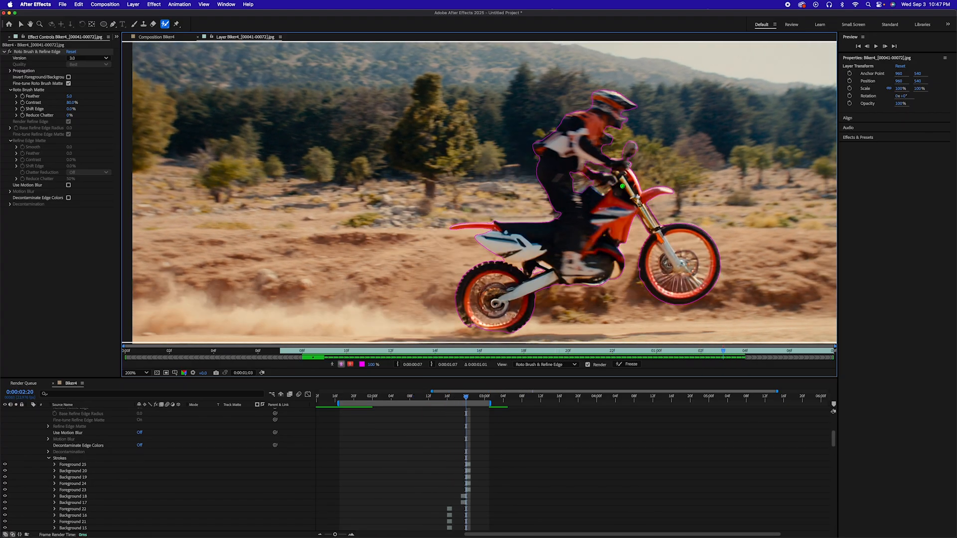
key("space")
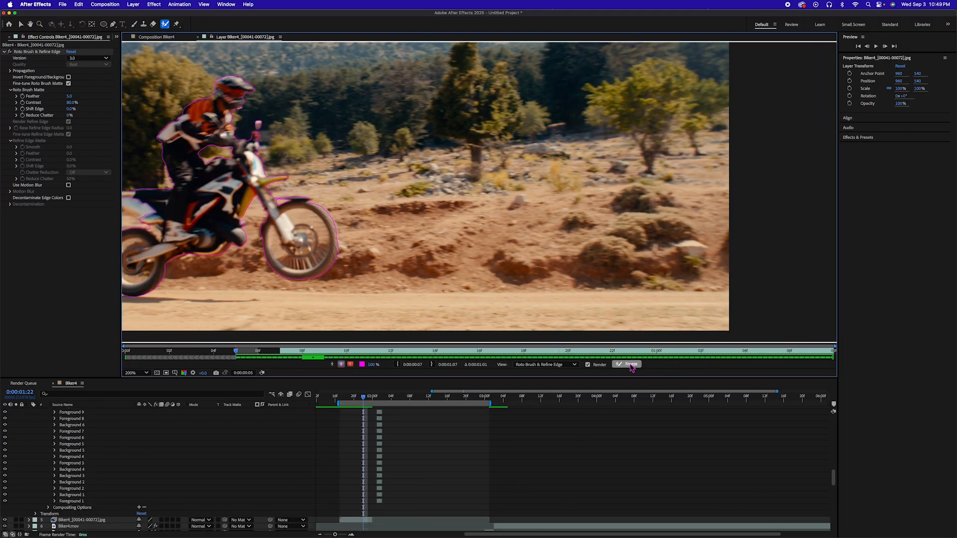
left_click(631, 365)
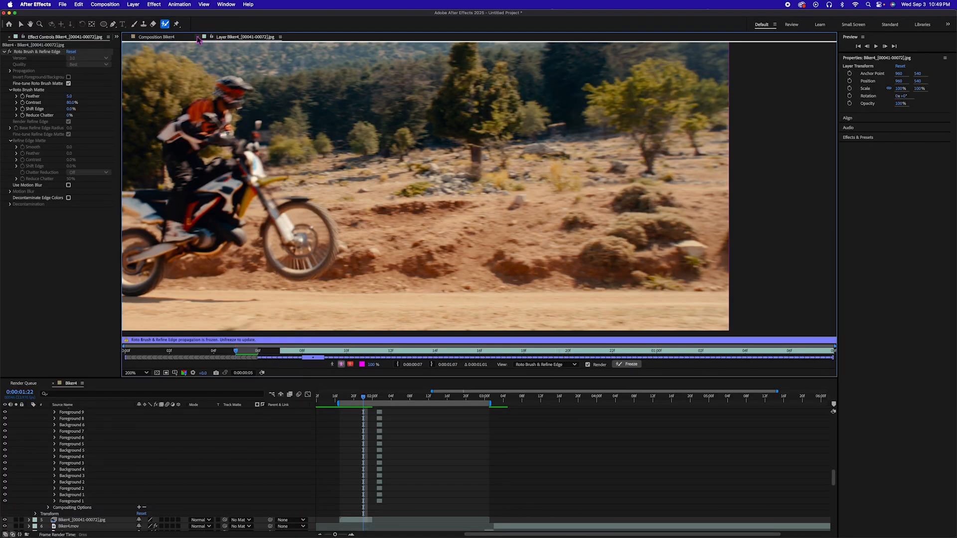
left_click(198, 38)
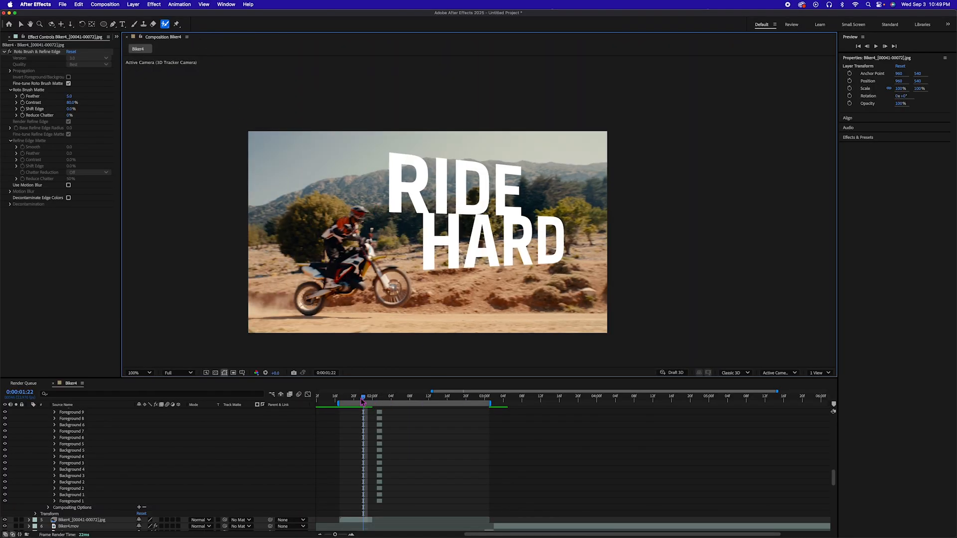
left_click_drag(362, 401, 427, 400)
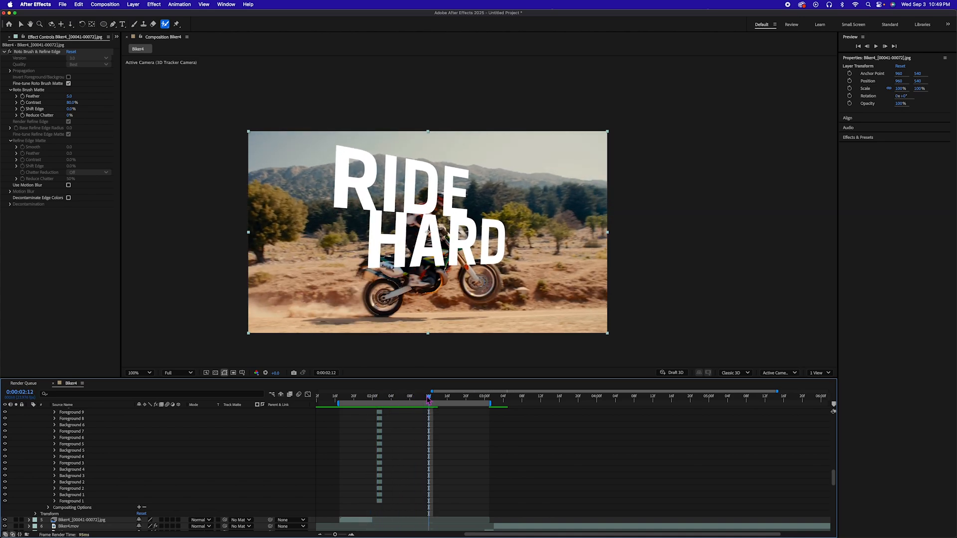
scroll(410, 474, "up", 10)
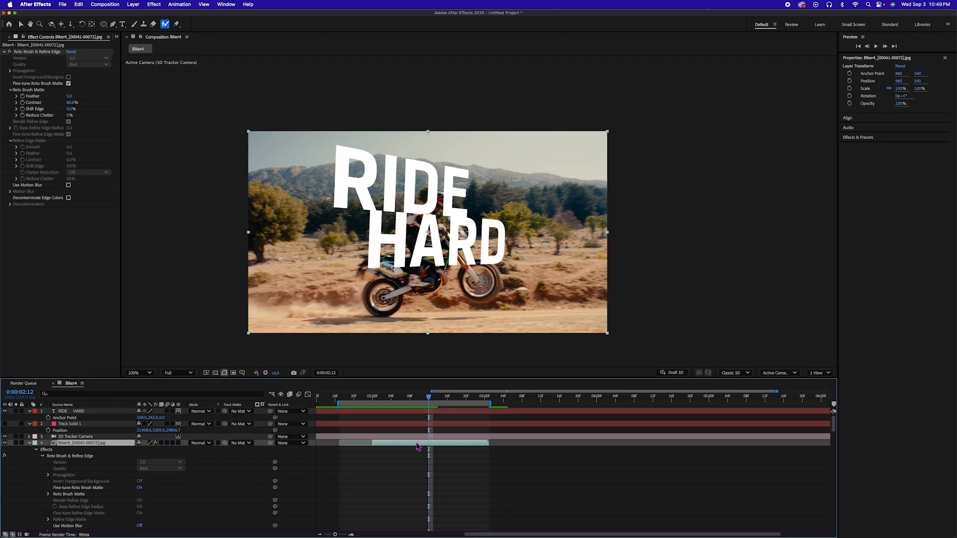
left_click_drag(73, 443, 80, 411)
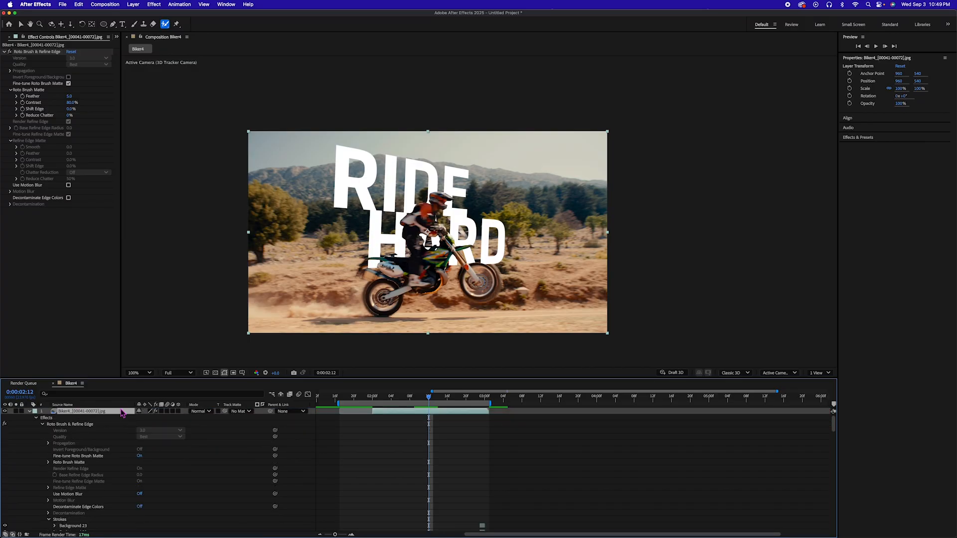
Place a duplicate of the rotoscoped sequence layer, stripped of its Roto Brush & Refine Edge effect, beneath the RIDE HARD text
left_click_drag(432, 401, 372, 397)
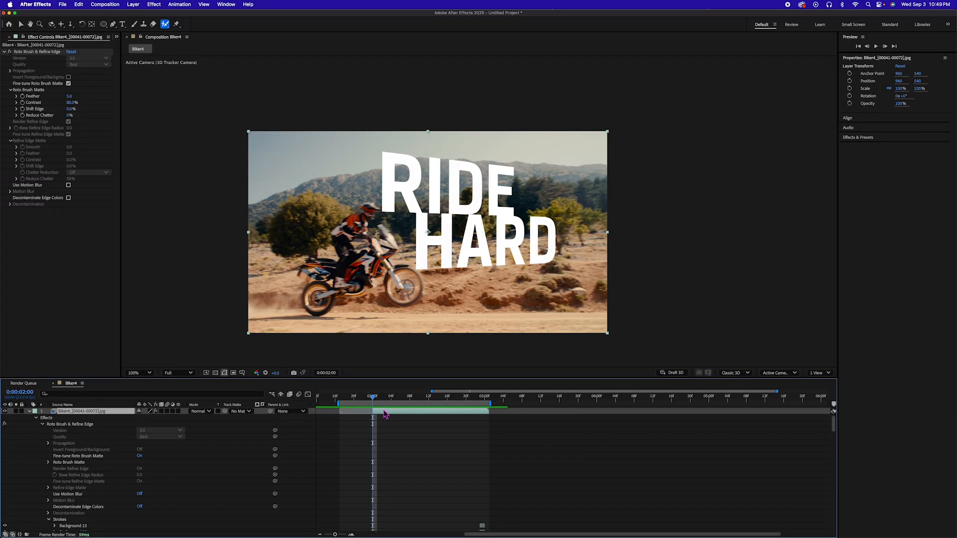
key("super+d")
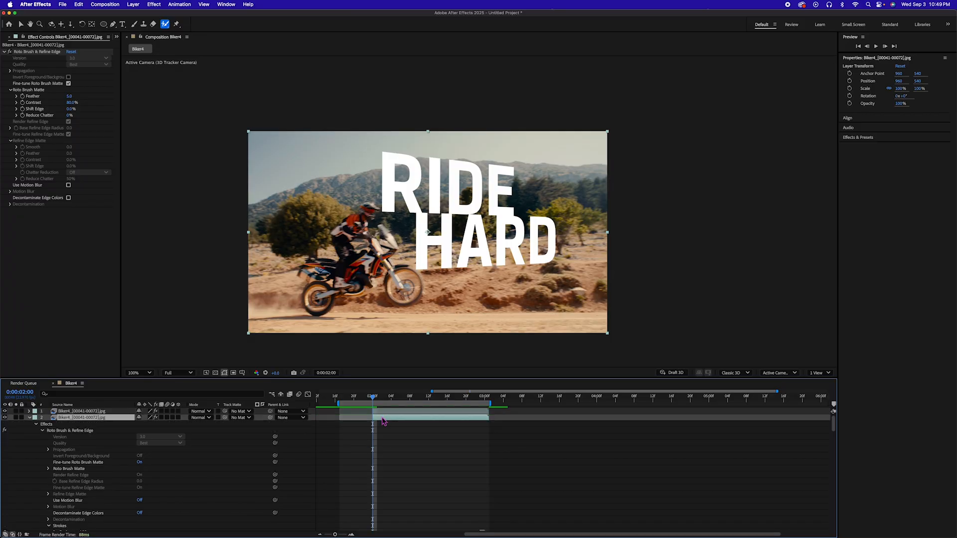
left_click(11, 56)
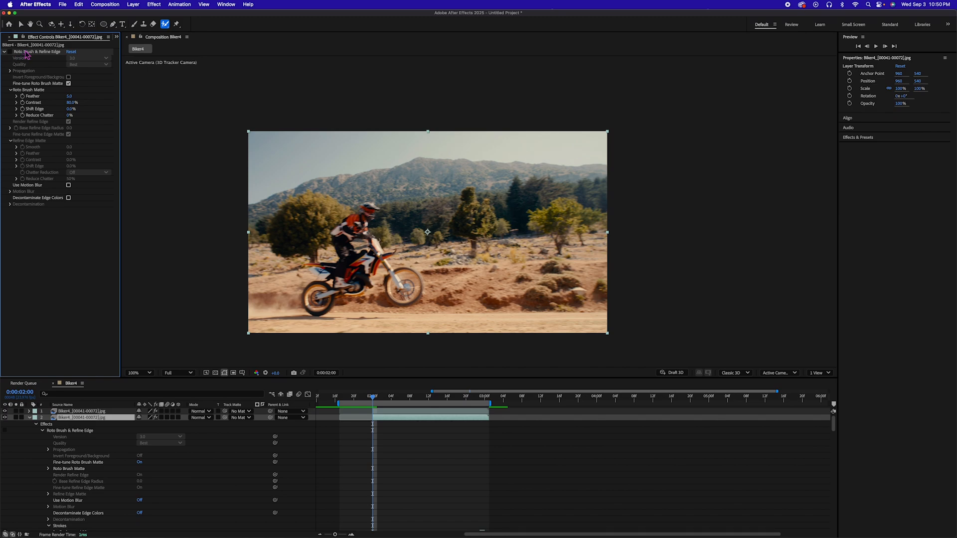
left_click(26, 54)
key("Delete")
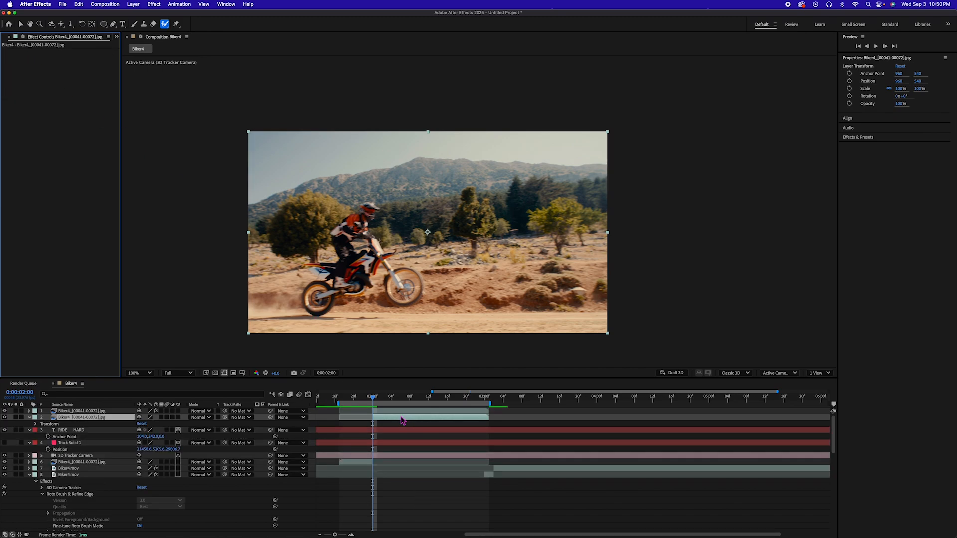
left_click_drag(74, 418, 73, 437)
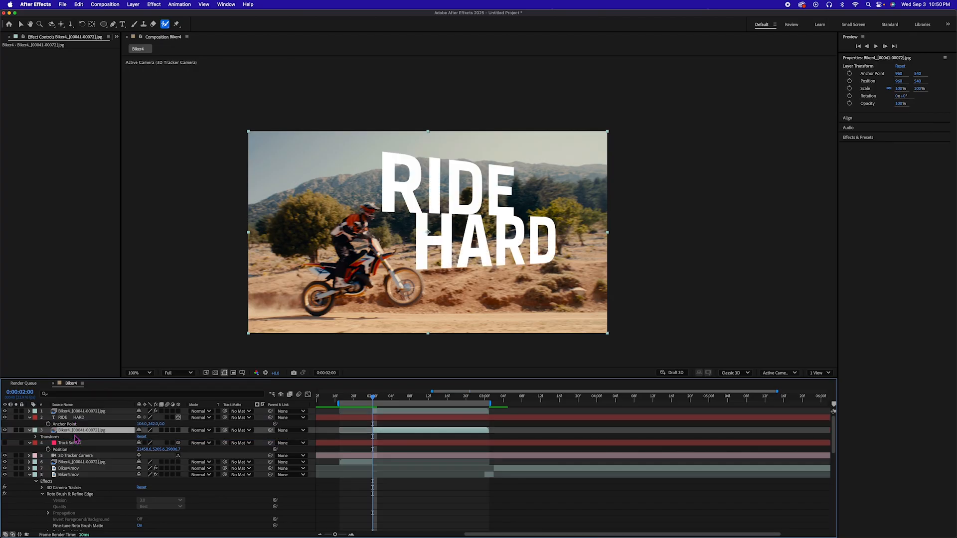
Place a rotoscoped duplicate of the short Biker4.mov segment at 0:00:03:00 above the RIDE HARD text, disabling both effects on the lower copy
key("o")
left_click(490, 476)
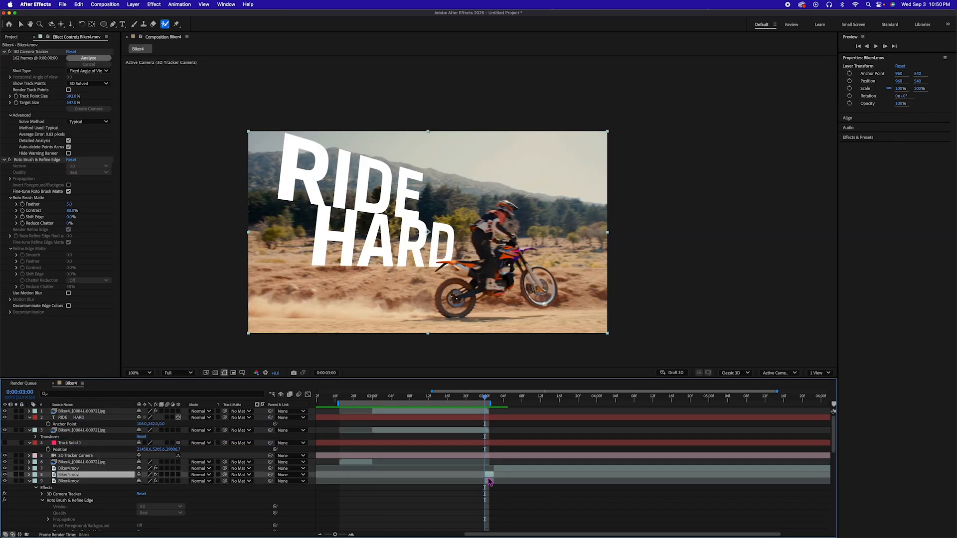
key("super+d")
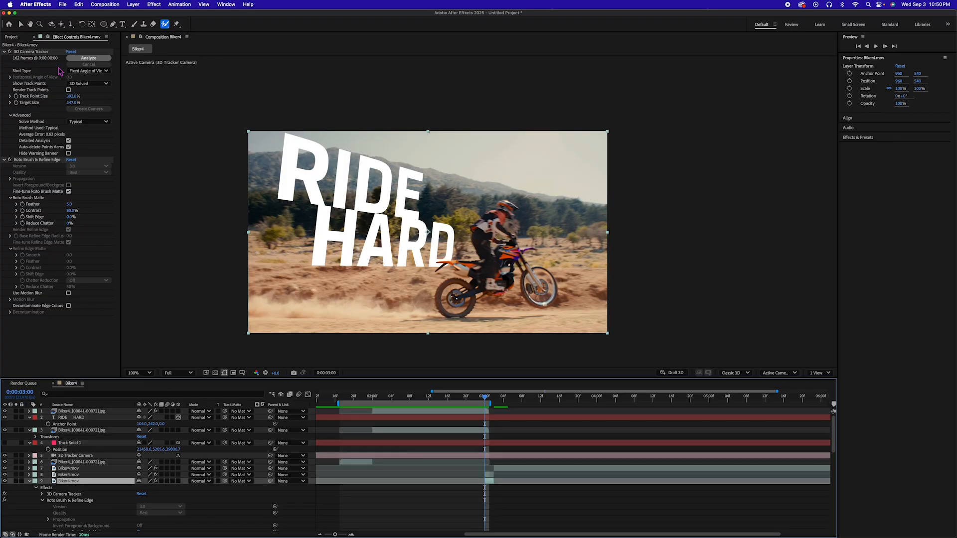
left_click(21, 52)
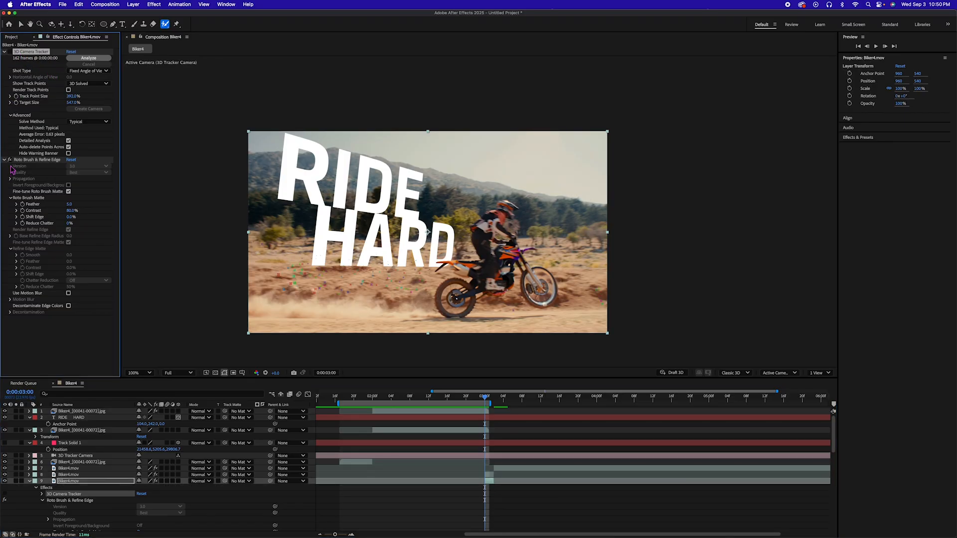
left_click(31, 161)
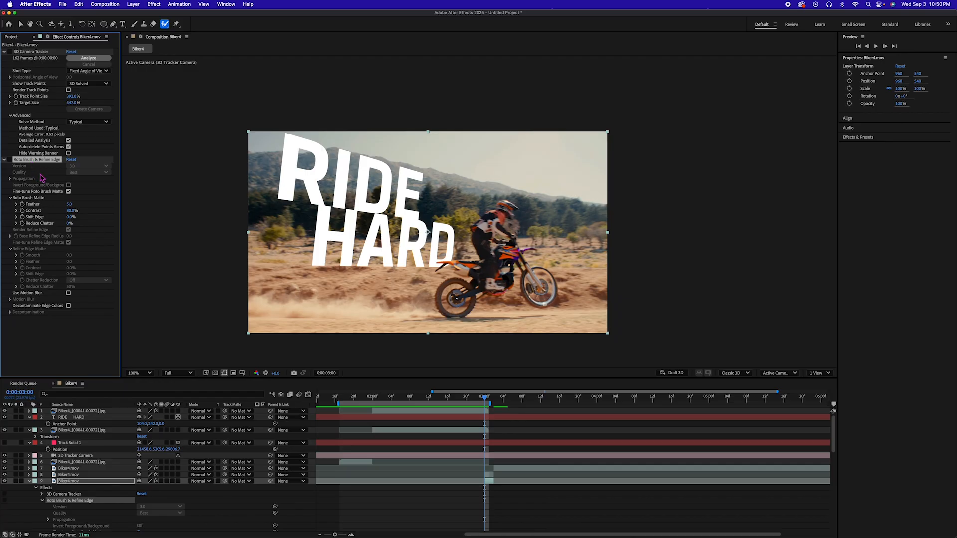
left_click(489, 476)
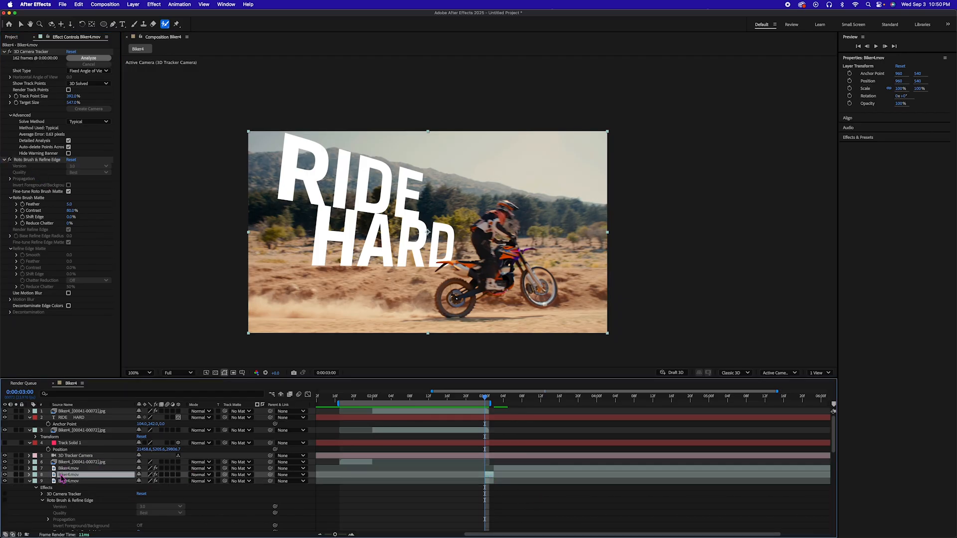
left_click_drag(62, 476, 75, 415)
Extend the work area to 0:00:06:17 and preview the layered rider and text
key("Home")
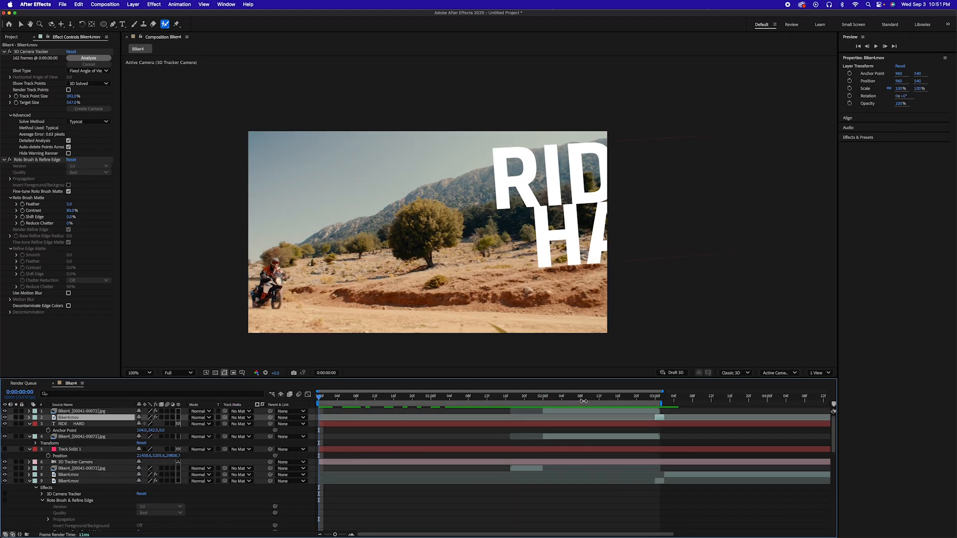
left_click_drag(655, 399, 835, 408)
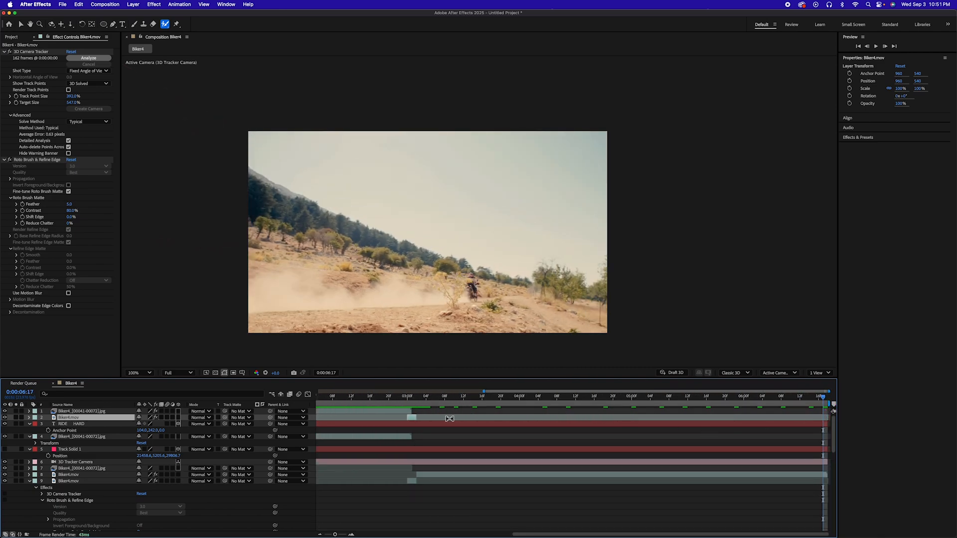
key("space")
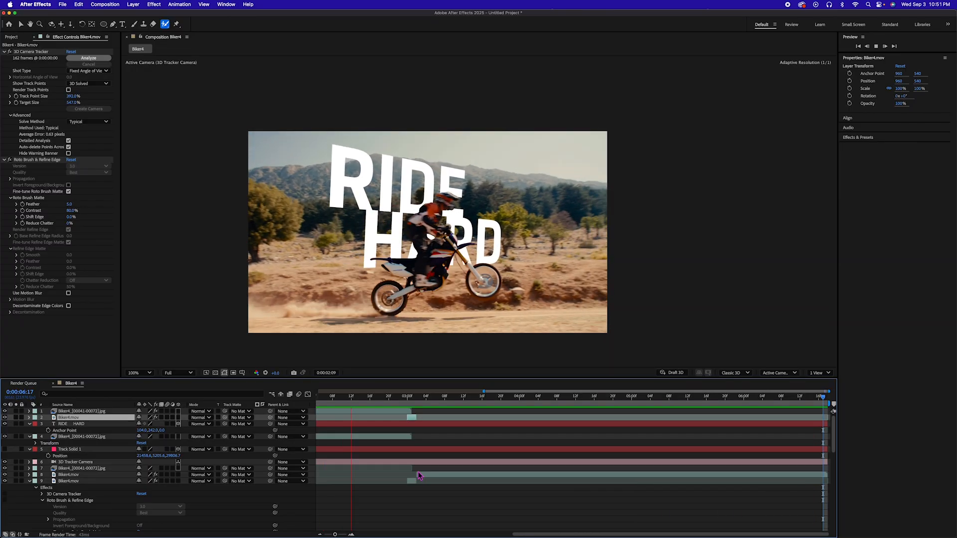
key("space")
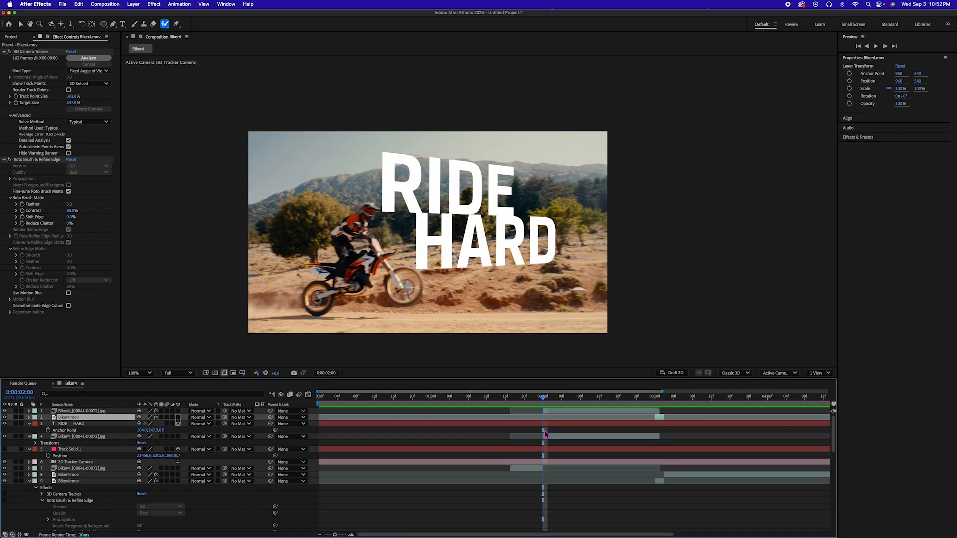
Duplicate the RIDE HARD text to the top of the layer stack with no fill and a 1 px white stroke, and preview the outline
left_click(547, 425)
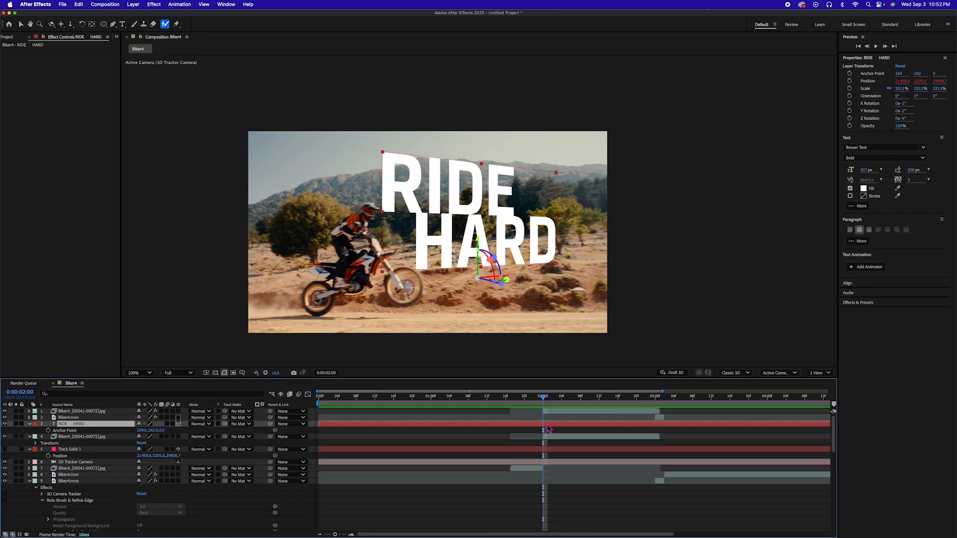
key("ctrl+d")
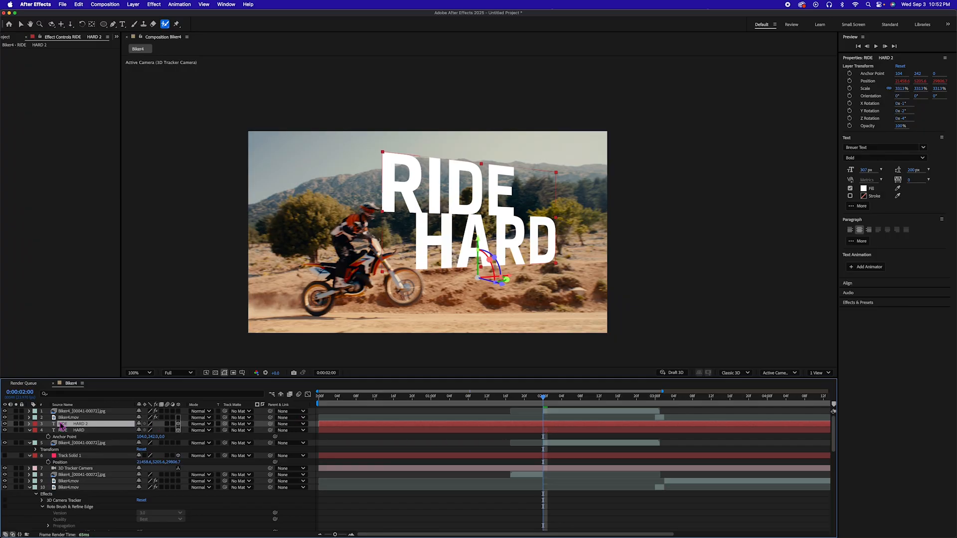
key("super+shift+bracketright")
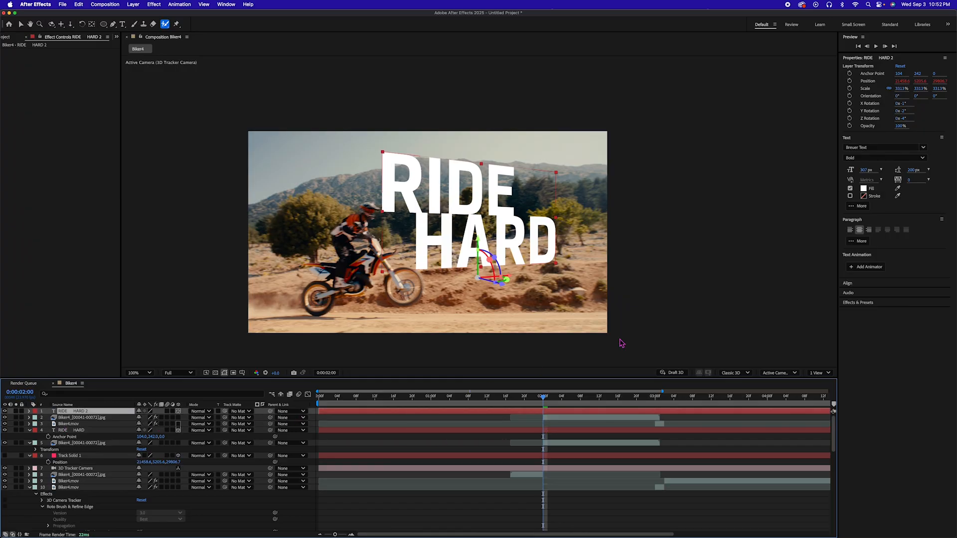
left_click(850, 188)
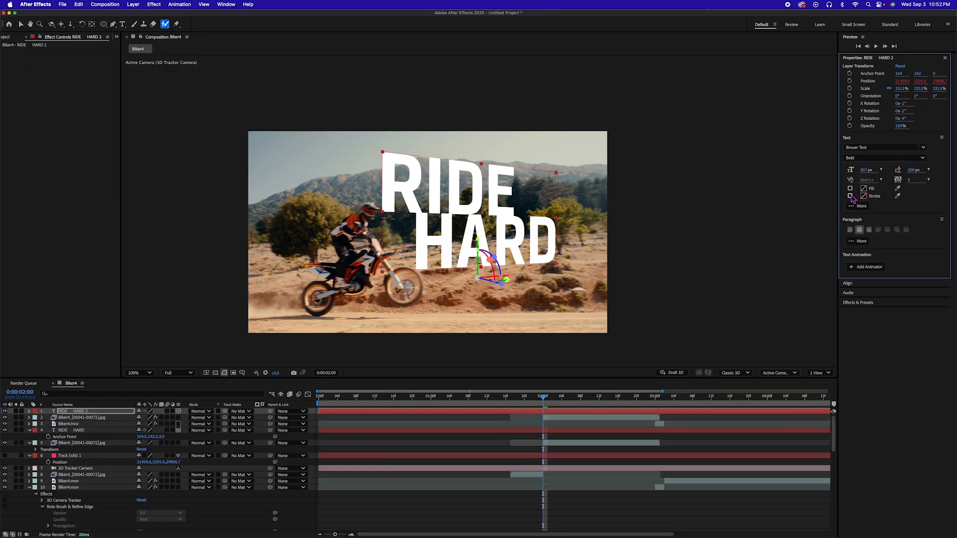
left_click(850, 196)
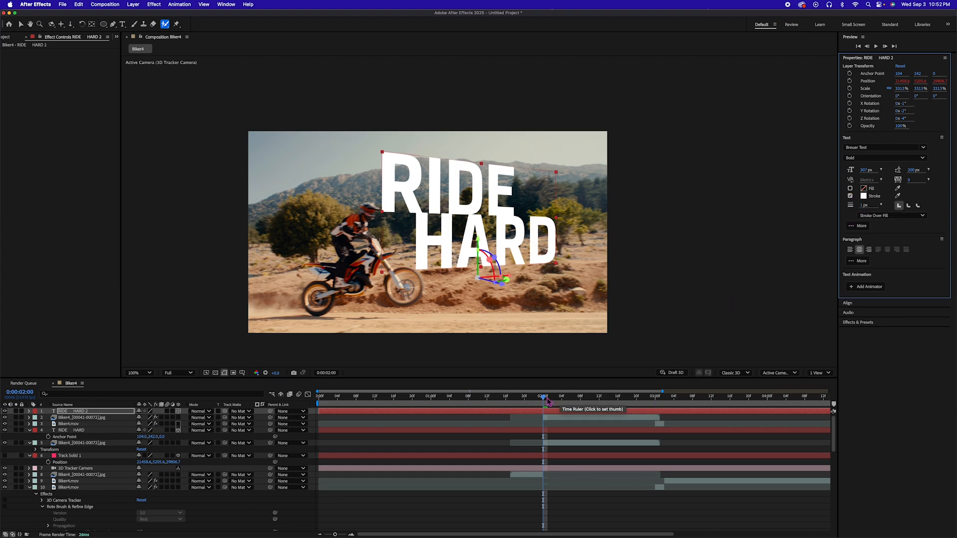
left_click_drag(565, 401, 524, 400)
key("space")
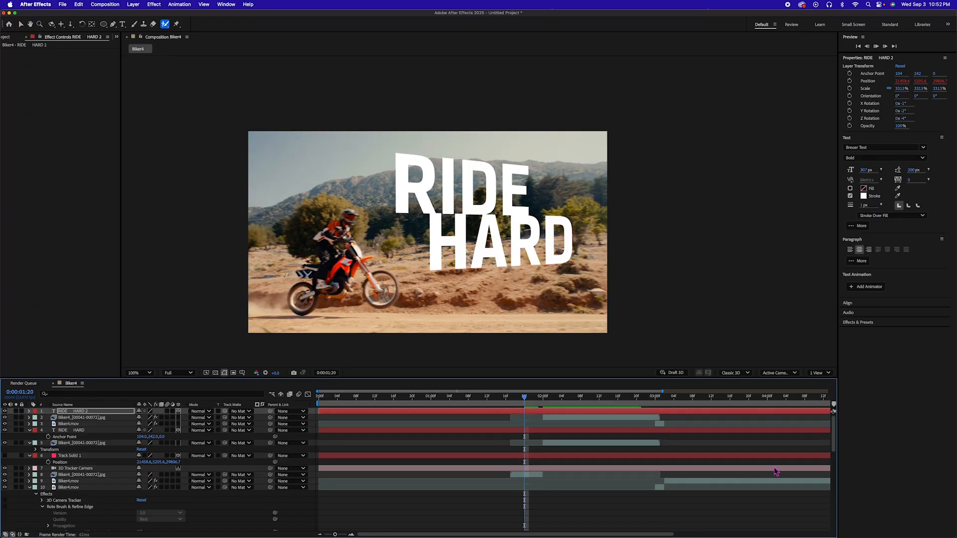
key("space")
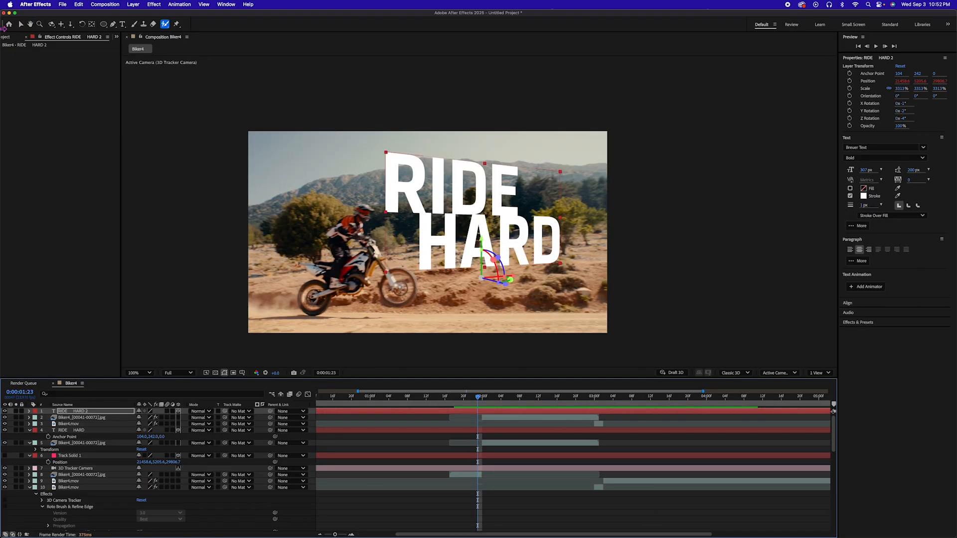
Add a 1920 × 1080 px black solid above all layers and collapse the expanded Biker4.mov layer's properties
left_click(133, 5)
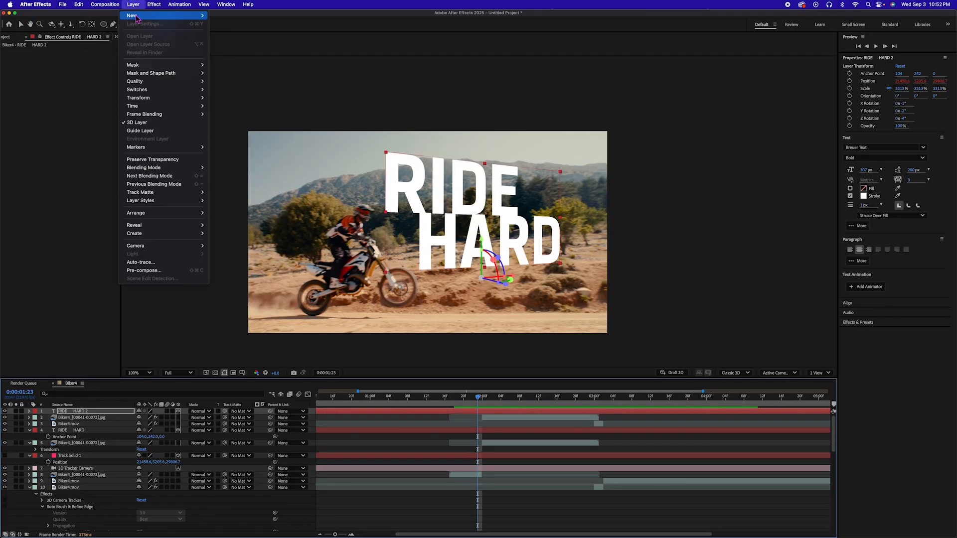
mouse_move(189, 15)
left_click(224, 25)
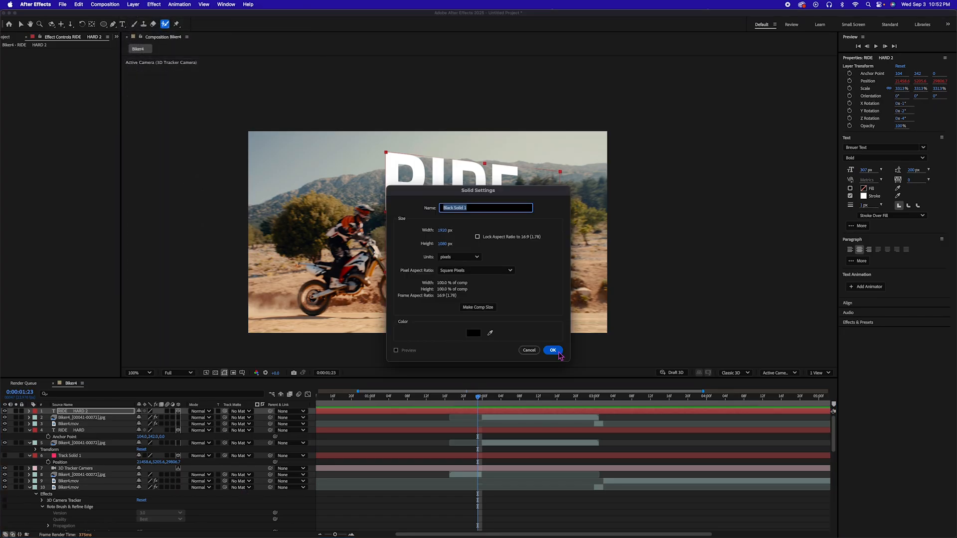
left_click(552, 350)
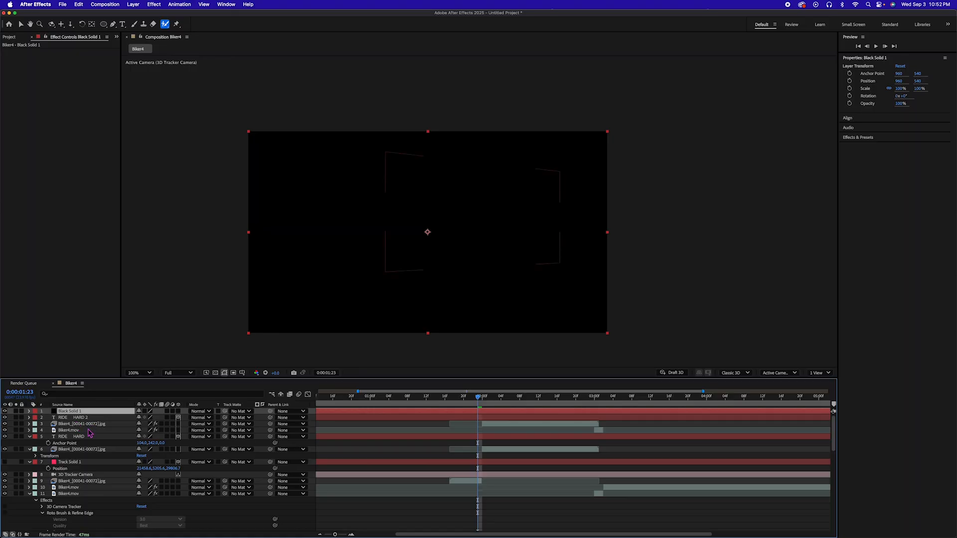
scroll(101, 521, "down", 10)
scroll(101, 521, "up", 10)
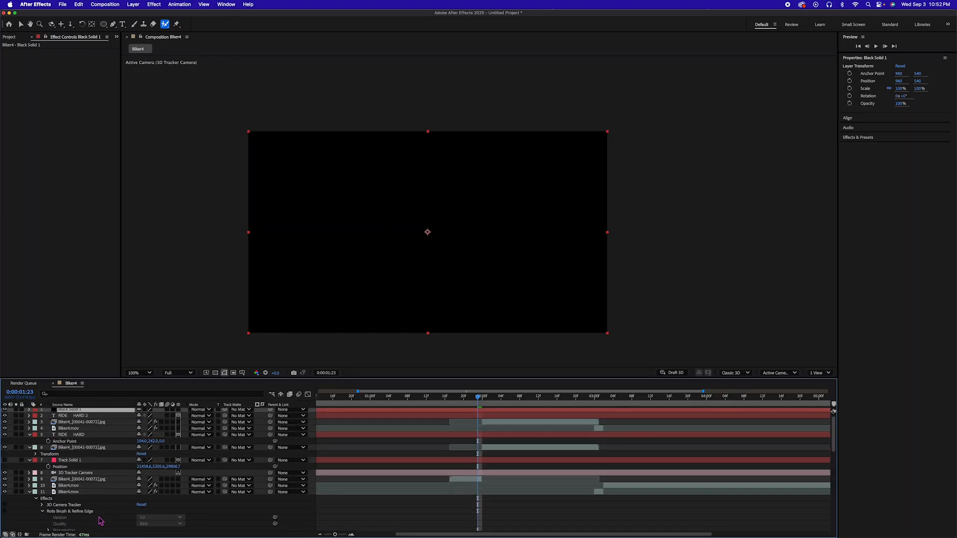
left_click(29, 493)
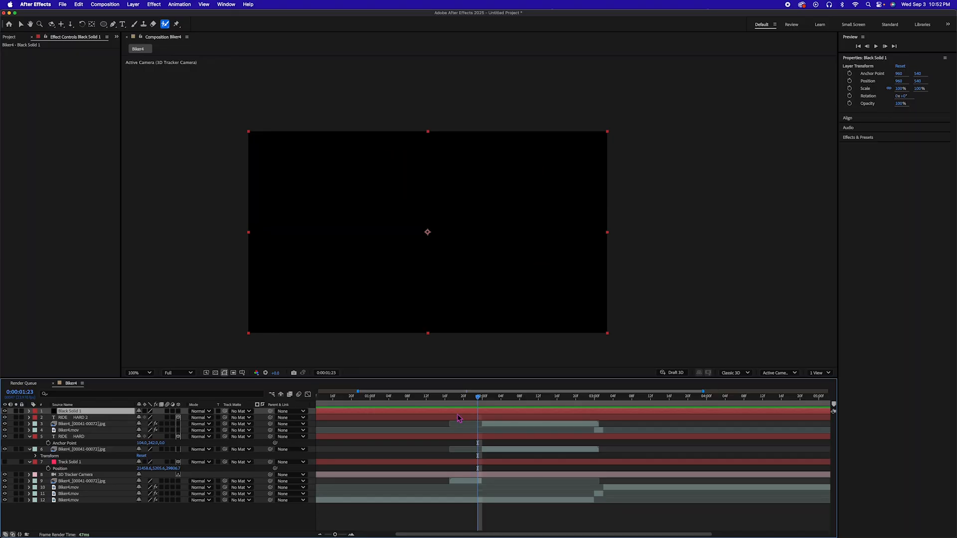
Mask the black solid with two wide rectangles to form letterbox bars along the frame's bottom and top edges
key("q")
left_click_drag(229, 318, 595, 358)
mouse_move(686, 365)
left_mouse_down()
mouse_move(700, 363)
mouse_move(612, 350)
left_mouse_up()
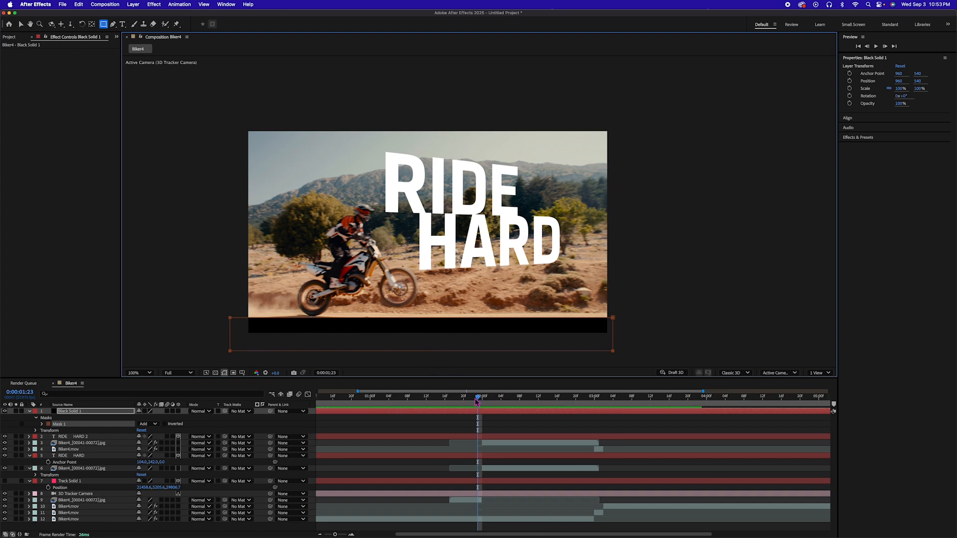
left_click_drag(477, 401, 514, 400)
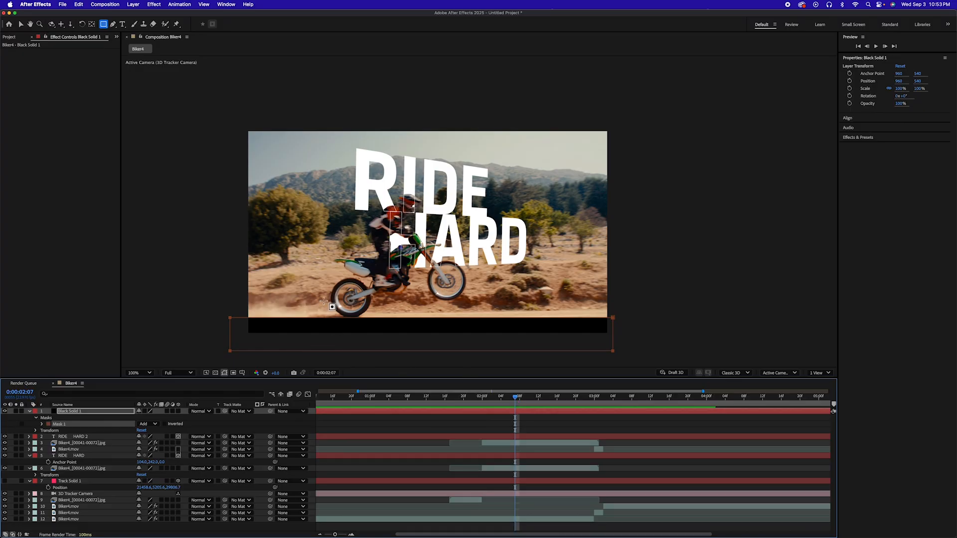
left_click_drag(231, 113, 617, 167)
Keyframe the Mask Path of both letterbox masks at 0:00:01:14 and 0:00:01:20 with the bars in frame
left_click_drag(515, 397, 435, 399)
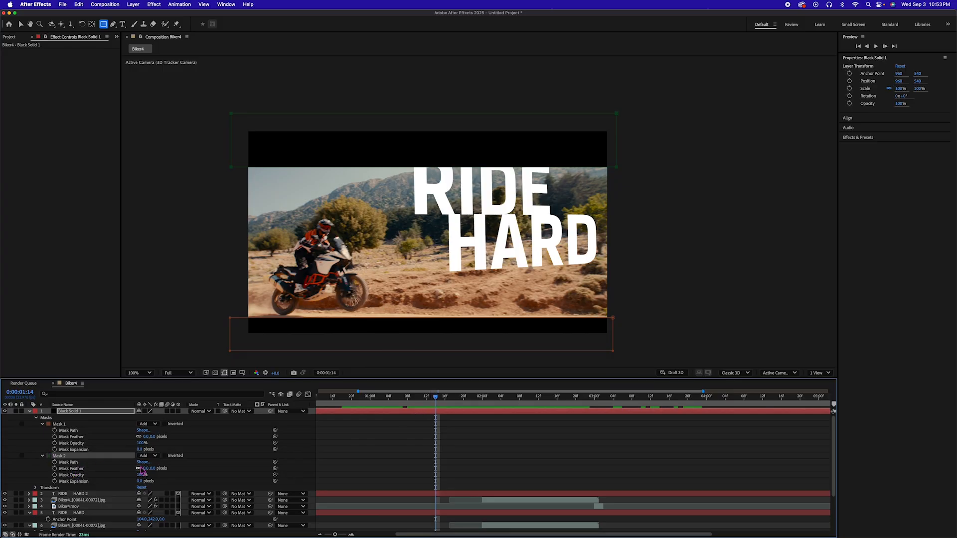
left_click(55, 462)
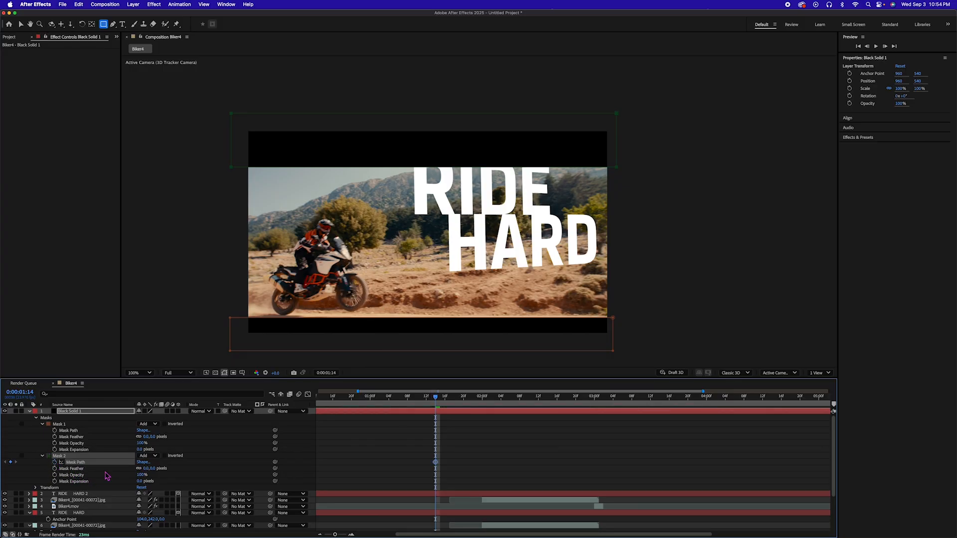
left_click(55, 431)
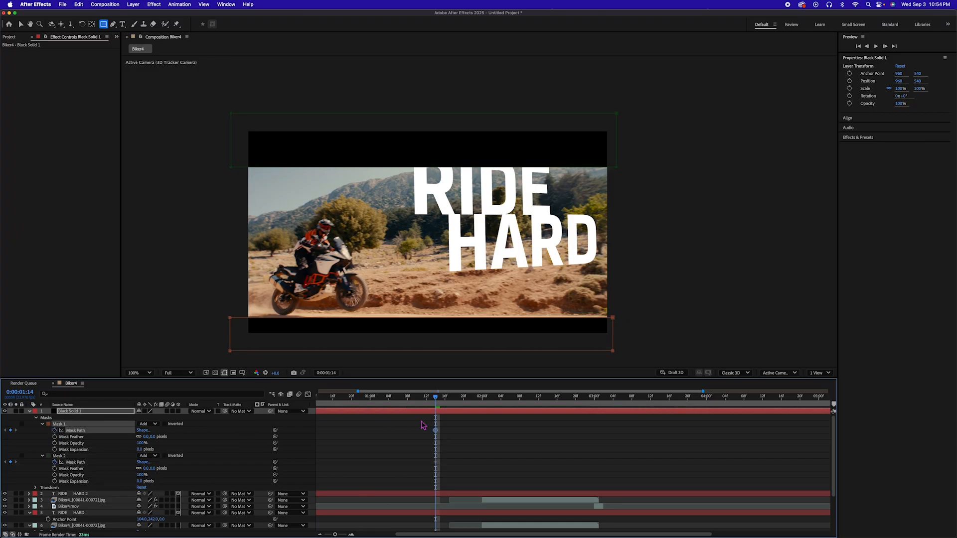
left_click_drag(437, 397, 465, 397)
left_click_drag(426, 425, 447, 474)
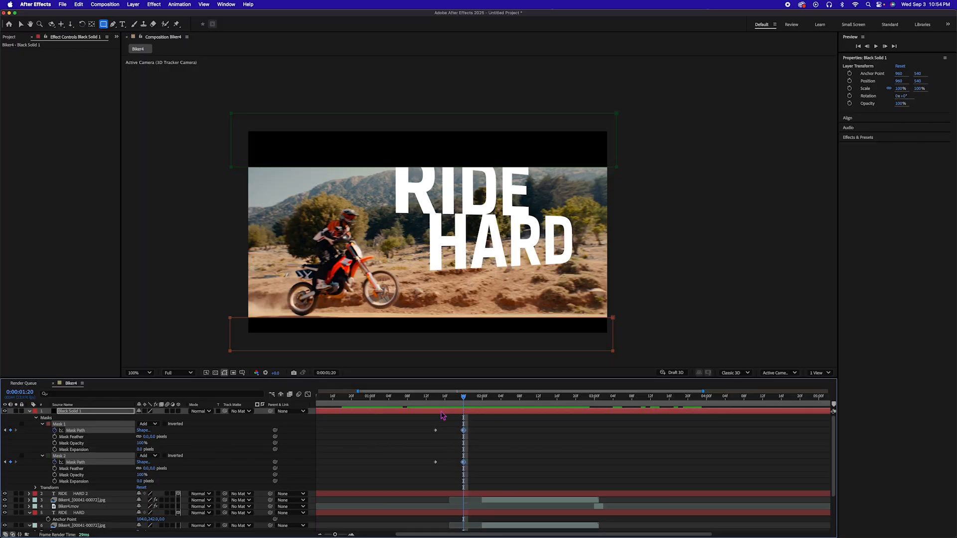
At the 0:00:01:14 keyframes, move the bottom mask below the frame and the top mask above it
key("j")
left_click_drag(427, 422, 454, 483)
key("v")
left_click(230, 330)
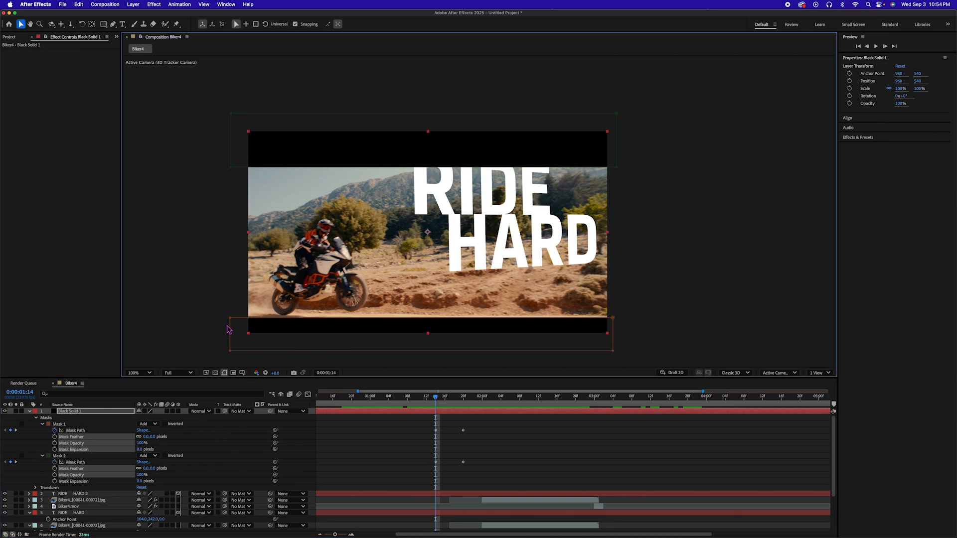
double_click(238, 318)
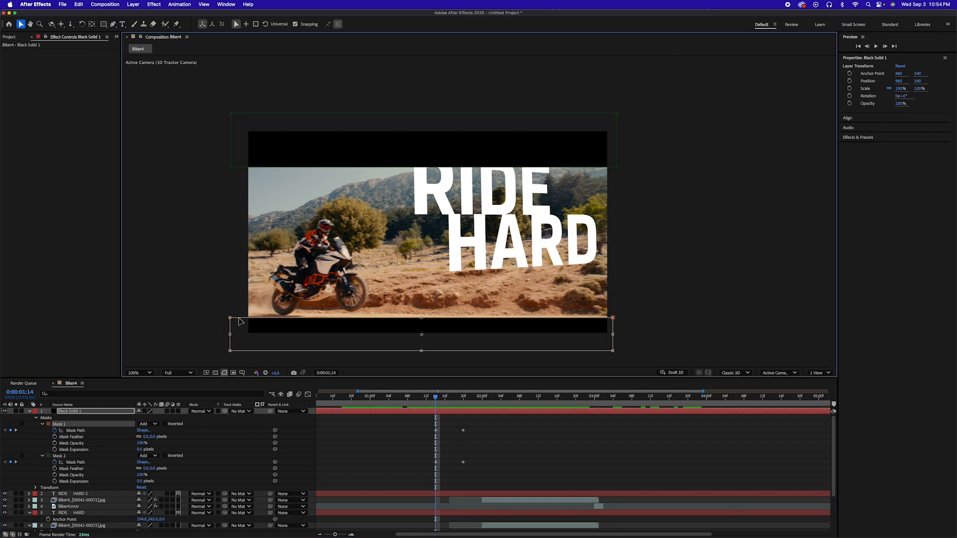
left_click_drag(240, 322, 239, 341)
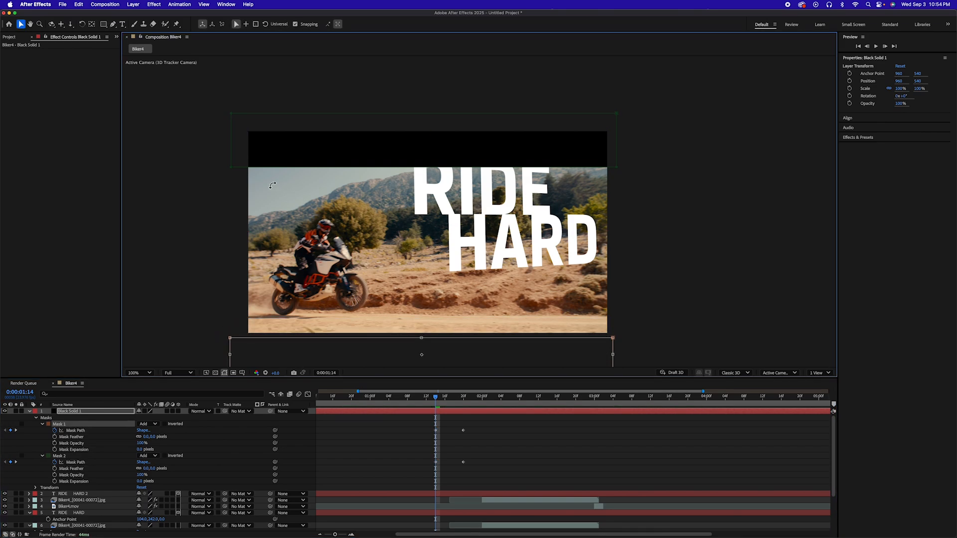
left_click(239, 168)
double_click(239, 168)
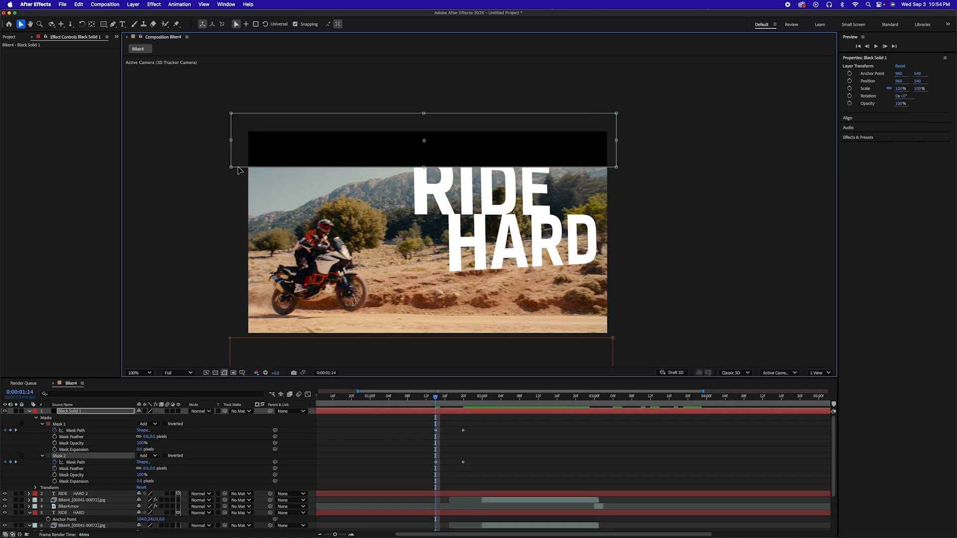
left_click_drag(239, 171, 243, 129)
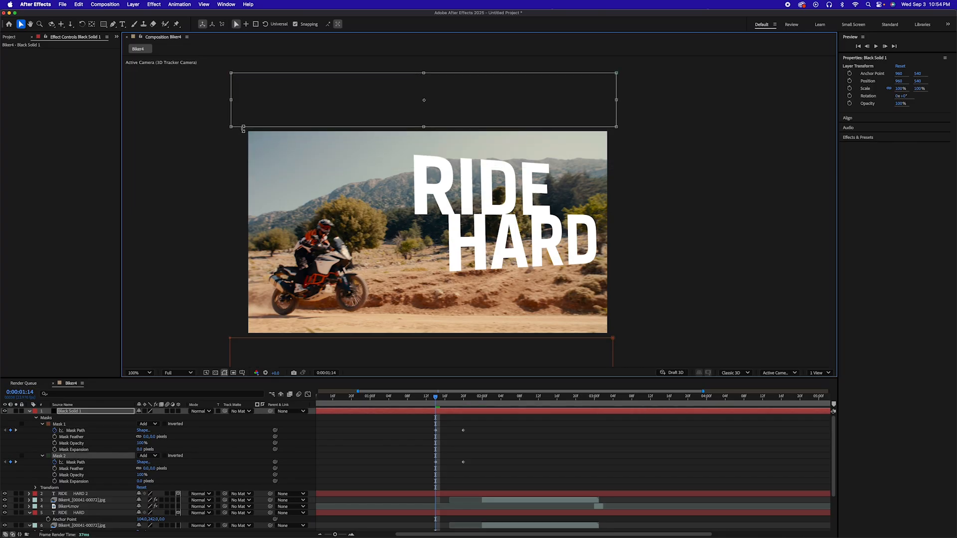
Copy the 0:00:01:20 Mask Path keyframes of both letterbox masks to 0:00:03:00
mouse_move(435, 398)
left_mouse_down()
mouse_move(482, 403)
mouse_move(401, 403)
mouse_move(469, 404)
mouse_move(451, 479)
left_mouse_up()
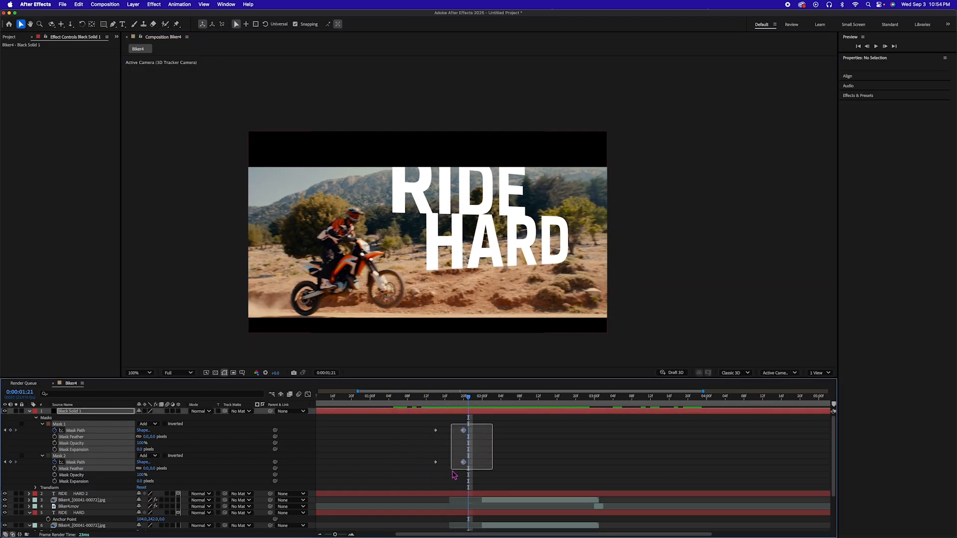
left_click_drag(486, 398, 595, 412)
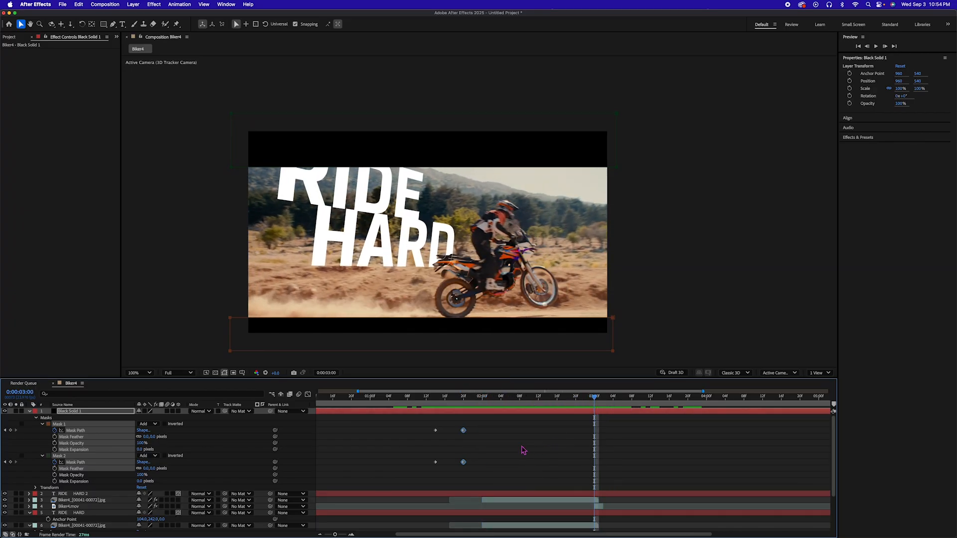
left_click_drag(474, 424, 465, 470)
key("super+c")
key("super+v")
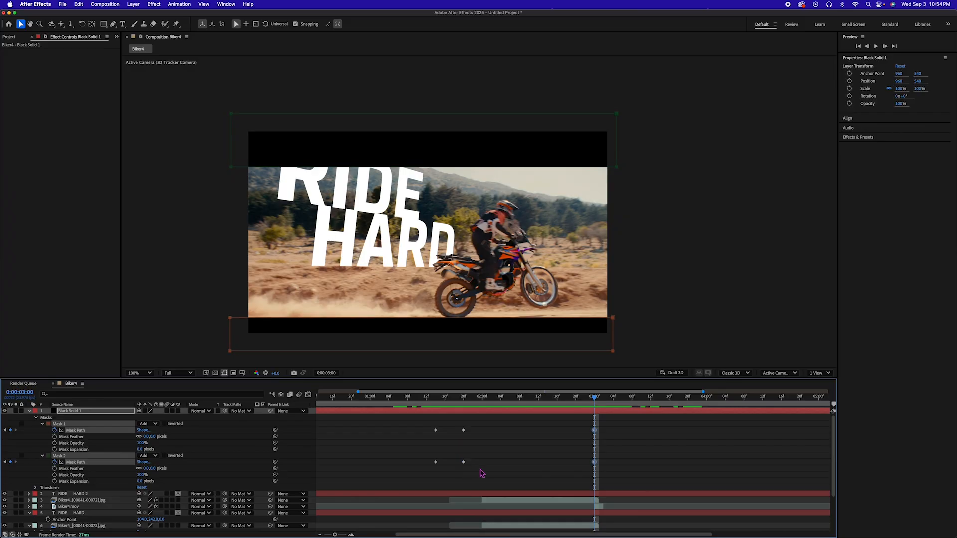
Copy the off-frame Mask Path keyframes of both letterbox masks to 0:00:04:00 and scrub back through the animation
left_click_drag(595, 403, 707, 407)
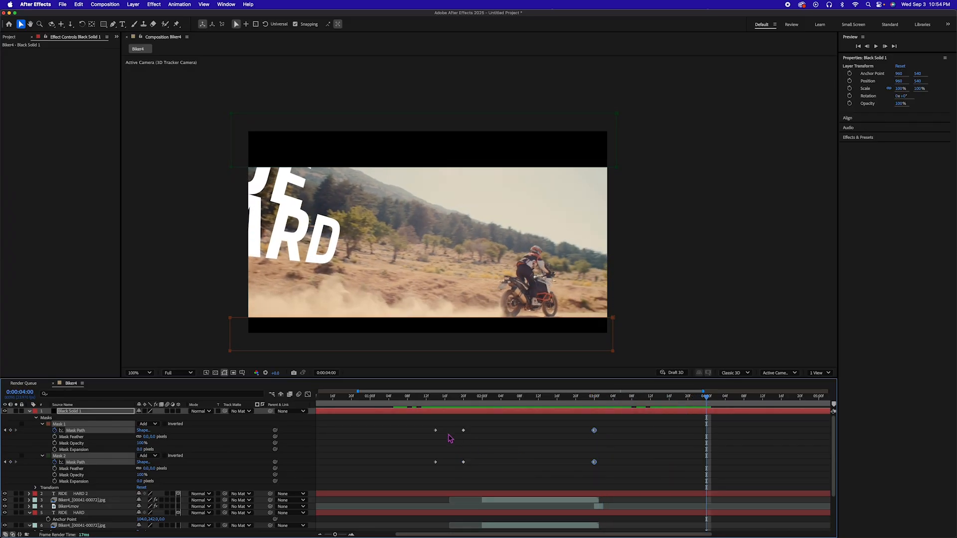
left_click_drag(445, 432, 433, 472)
key("super+v")
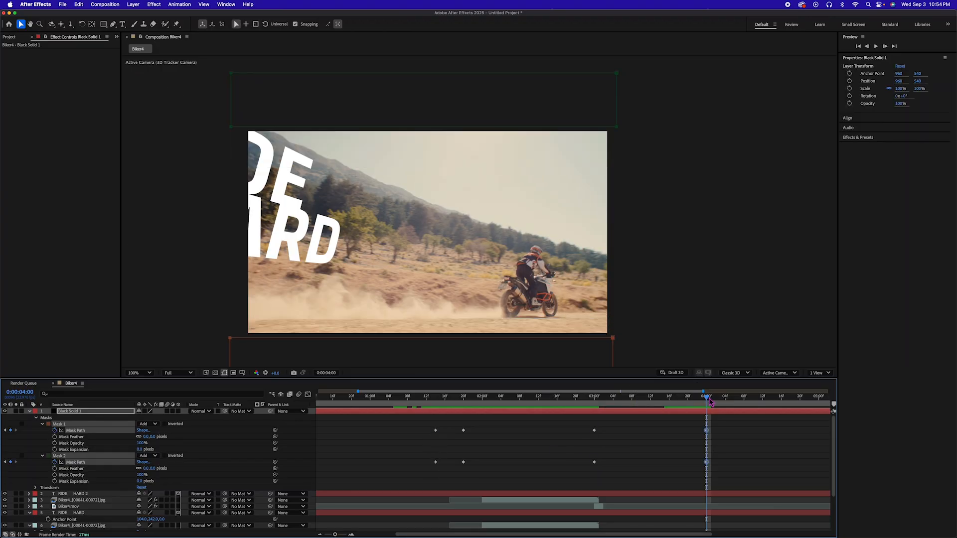
left_click_drag(710, 402, 501, 403)
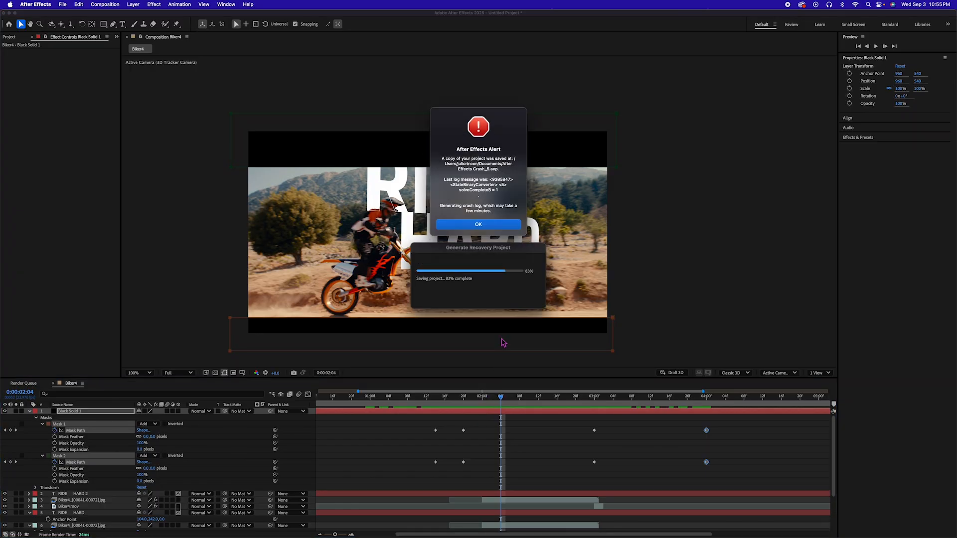
Dismiss the crash alert and reopen the recovered project After Effects Crash_5
left_click(486, 225)
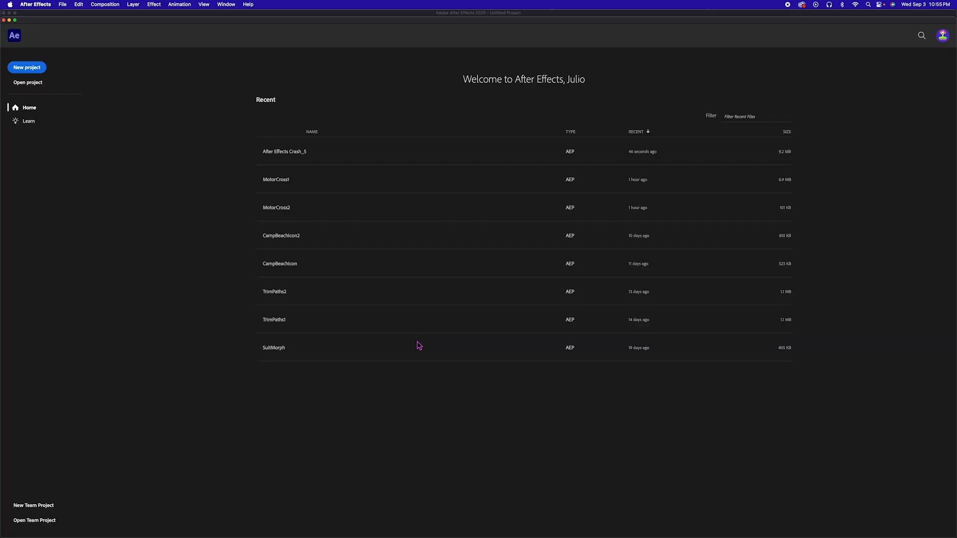
left_click(302, 154)
scroll(155, 515, "down", 5)
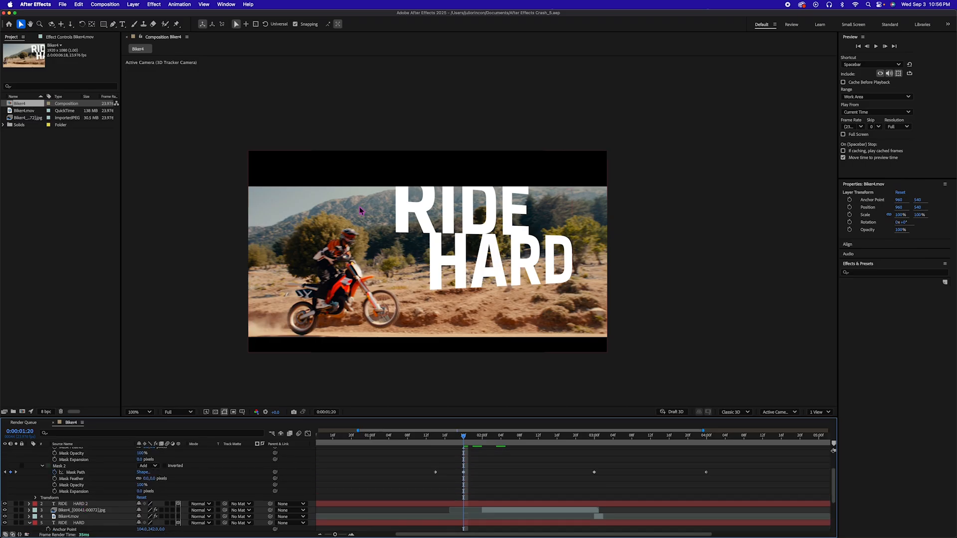
Collapse Black Solid 1 and move it below the RIDE HARD text layer so both text layers sit above the letterbox bars
left_click(80, 505)
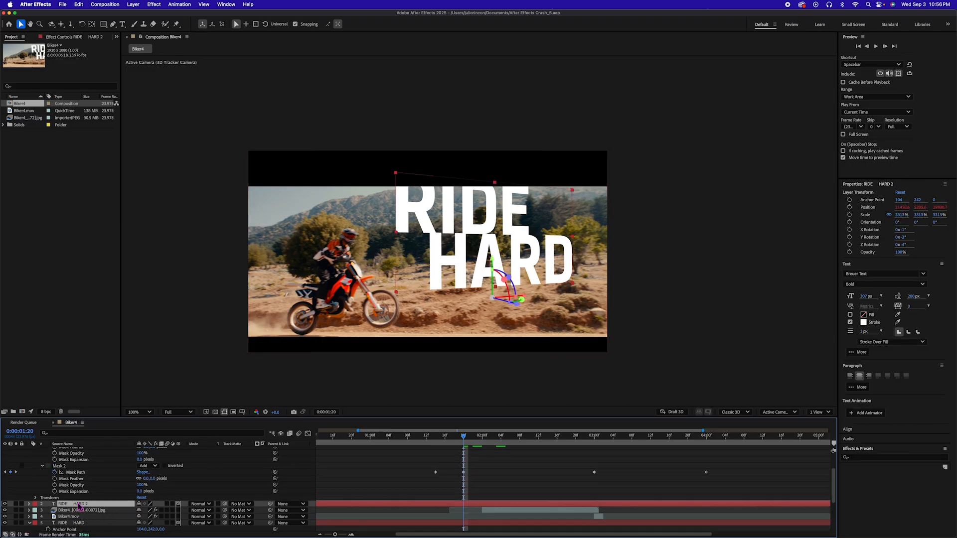
left_click(79, 523, "super")
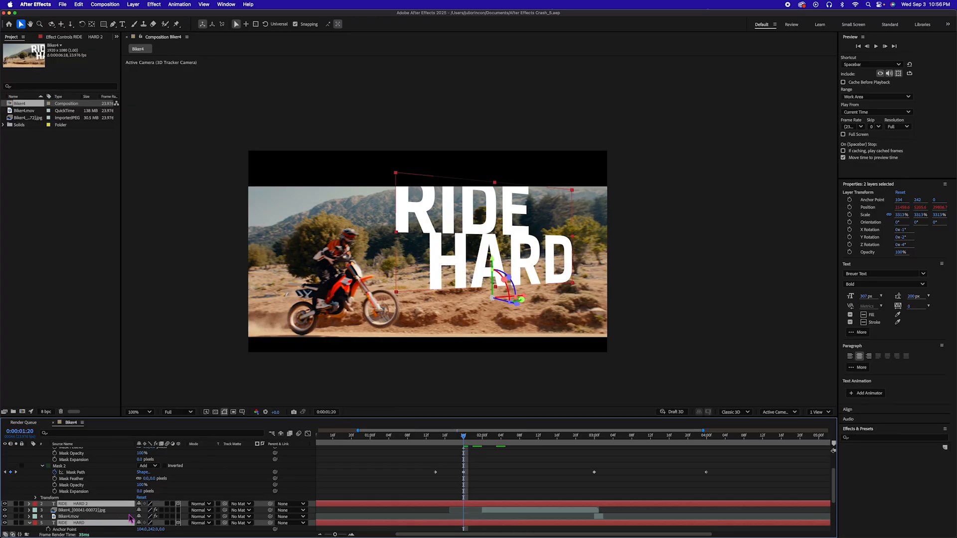
scroll(153, 500, "up", 3)
left_click(73, 454)
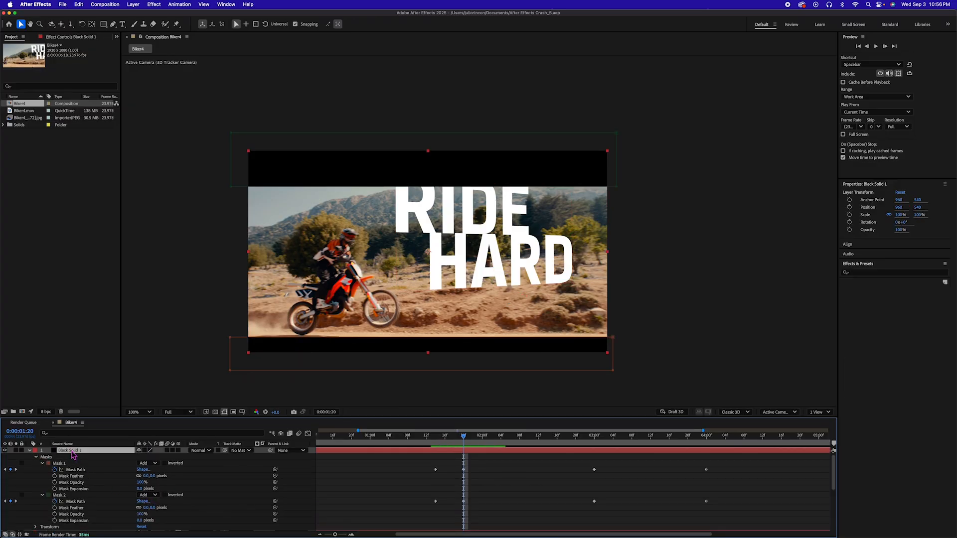
left_click(30, 450)
left_click_drag(72, 450, 82, 483)
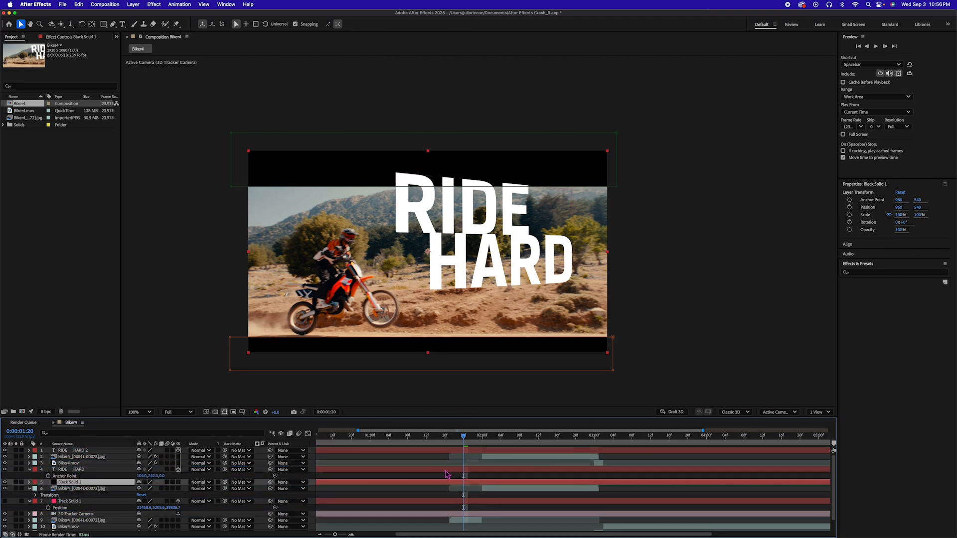
Add an adjustment layer above all other layers and apply the Offset distort effect to it
left_click(112, 5)
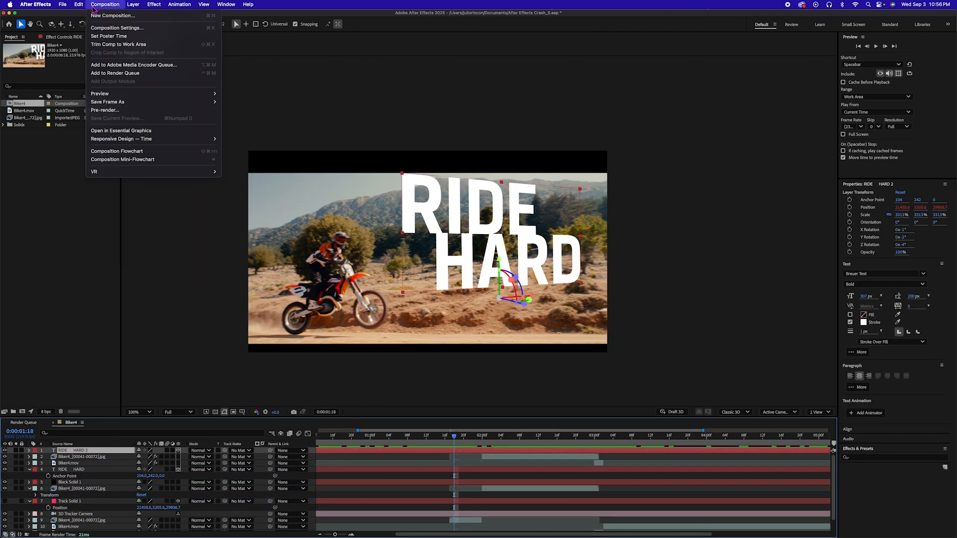
mouse_move(133, 4)
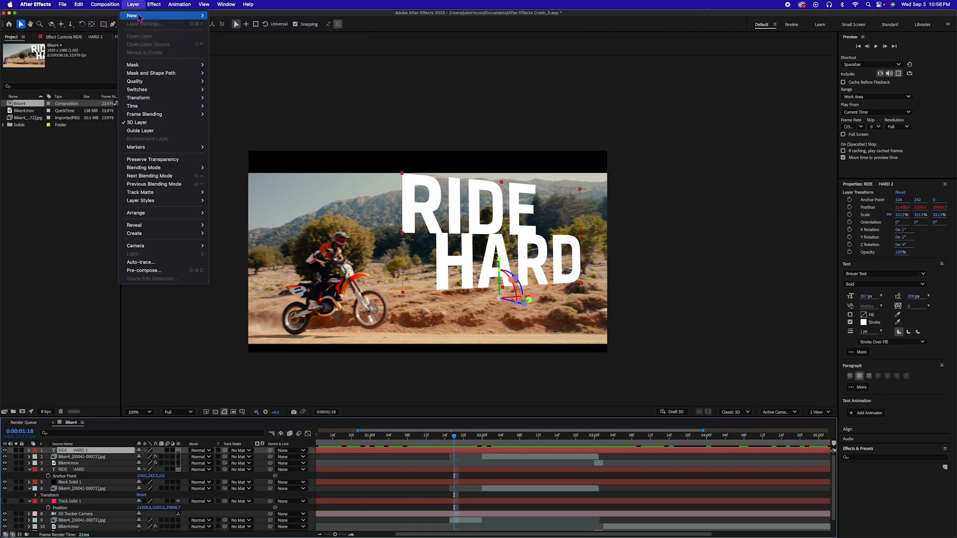
mouse_move(164, 15)
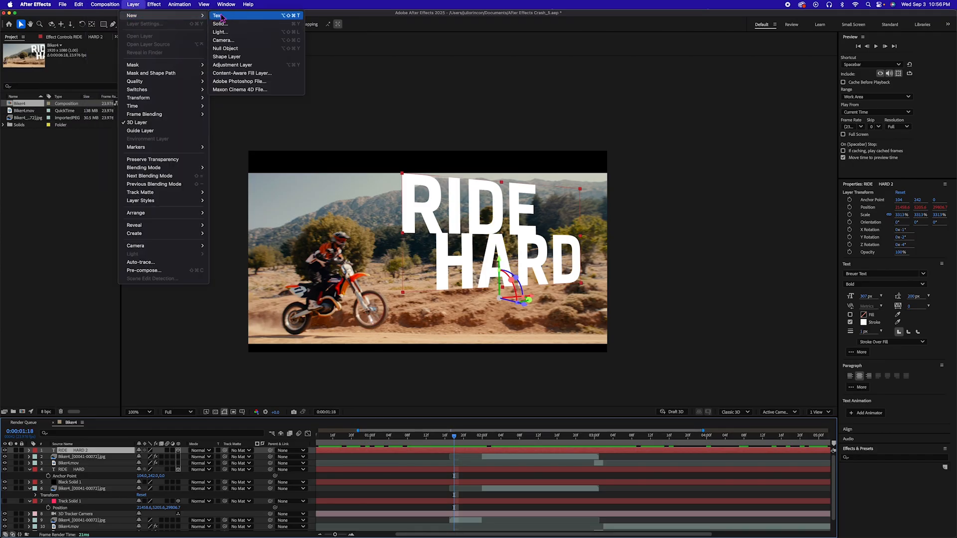
left_click(243, 66)
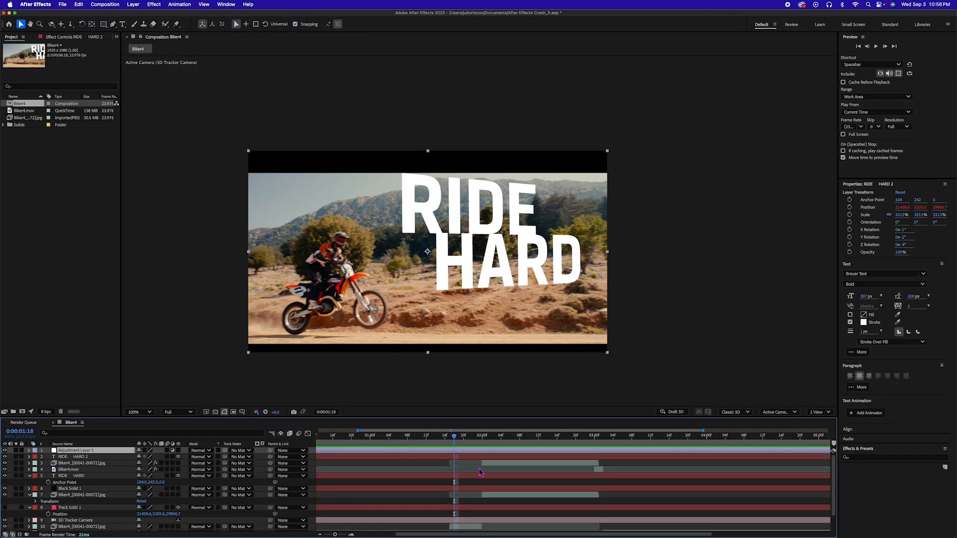
mouse_move(454, 441)
left_mouse_down()
mouse_move(429, 440)
mouse_move(454, 439)
mouse_move(440, 438)
left_mouse_up()
left_click(915, 273)
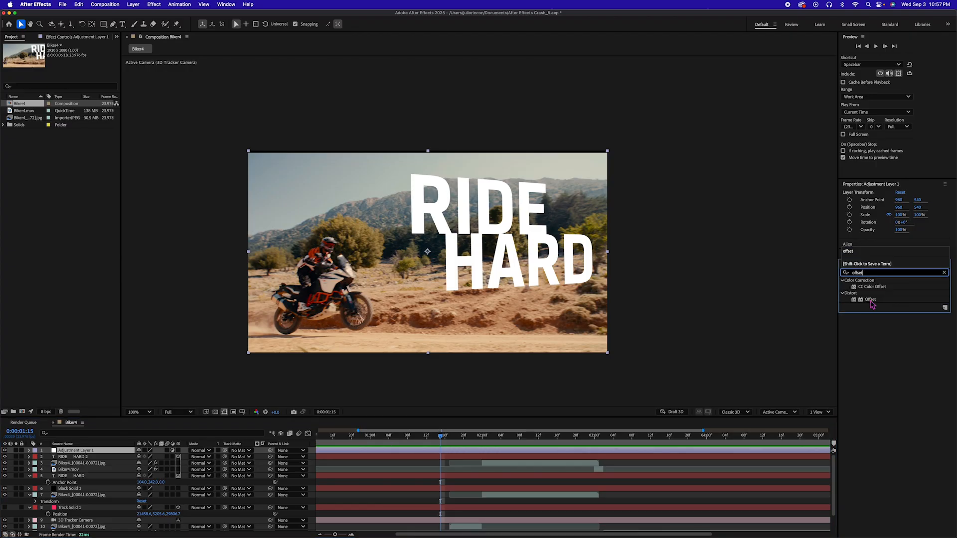
left_click_drag(870, 299, 456, 453)
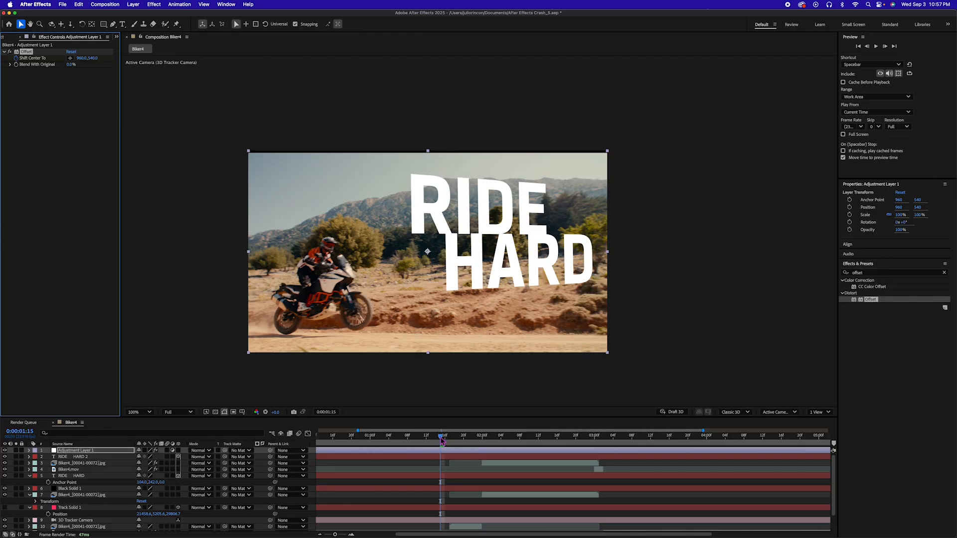
Keyframe the Offset's Shift Center To at 0:00:01:15 and set it to 960, 2600 at 0:00:01:22
left_click_drag(441, 438, 474, 440)
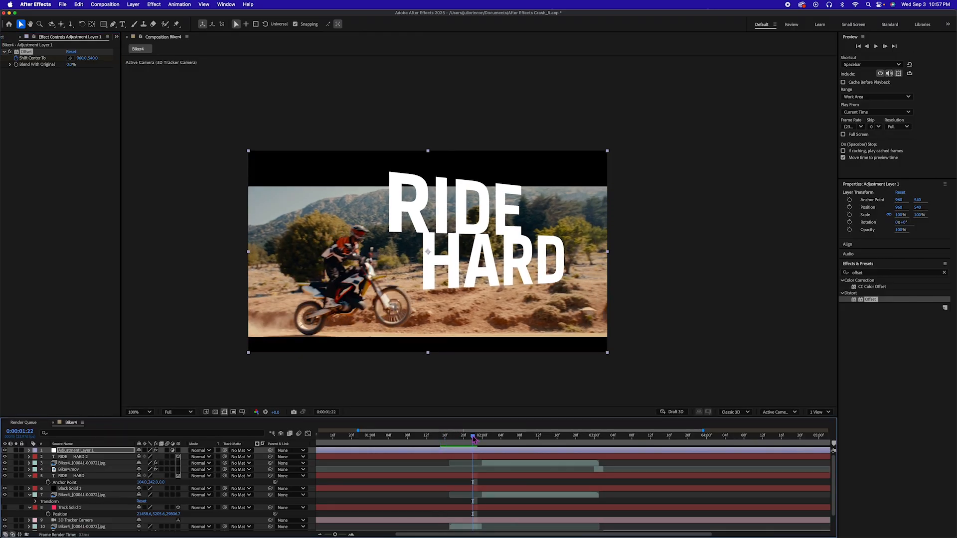
left_click(94, 58)
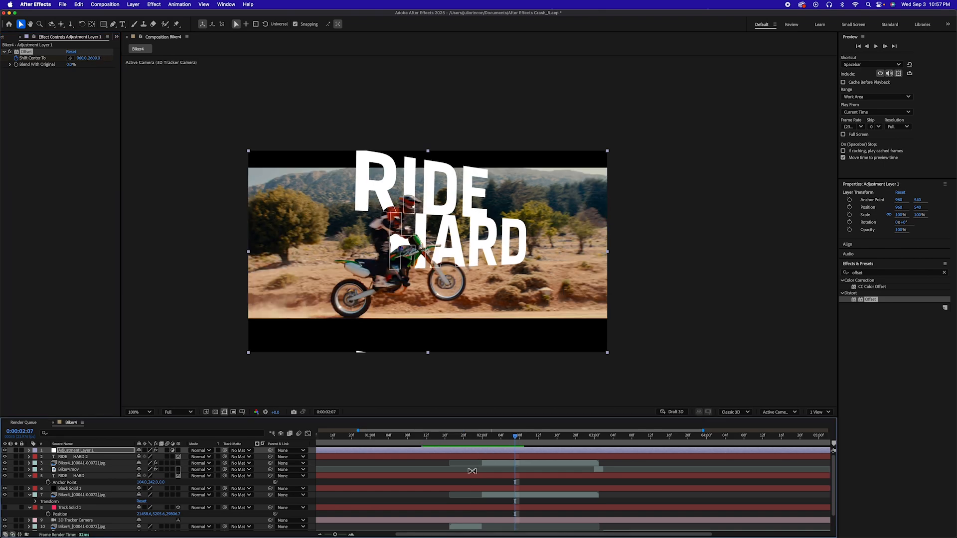
Apply Easy Ease to both letterbox Mask Path keyframes at 0:00:01:20 and the Shift Center To keyframe at 0:00:01:22
key("u")
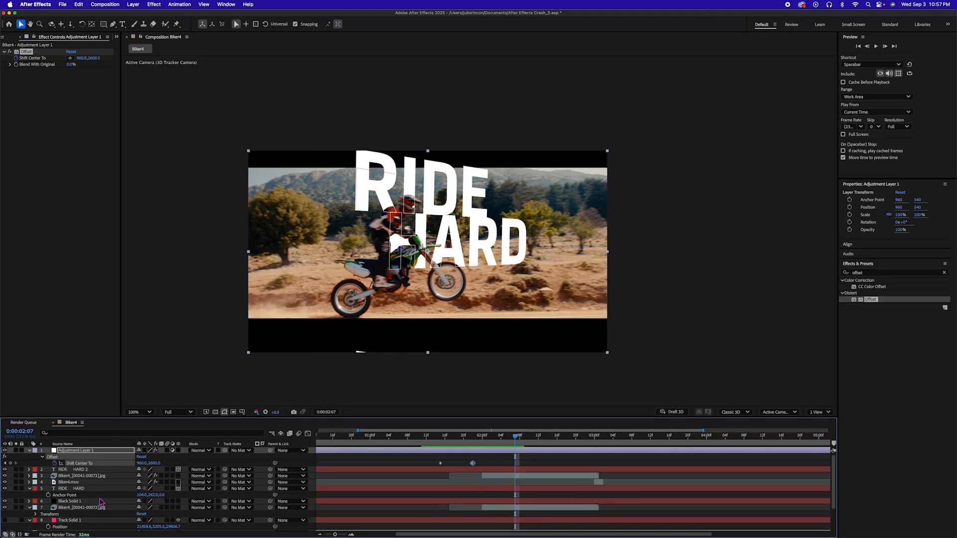
left_click(72, 488)
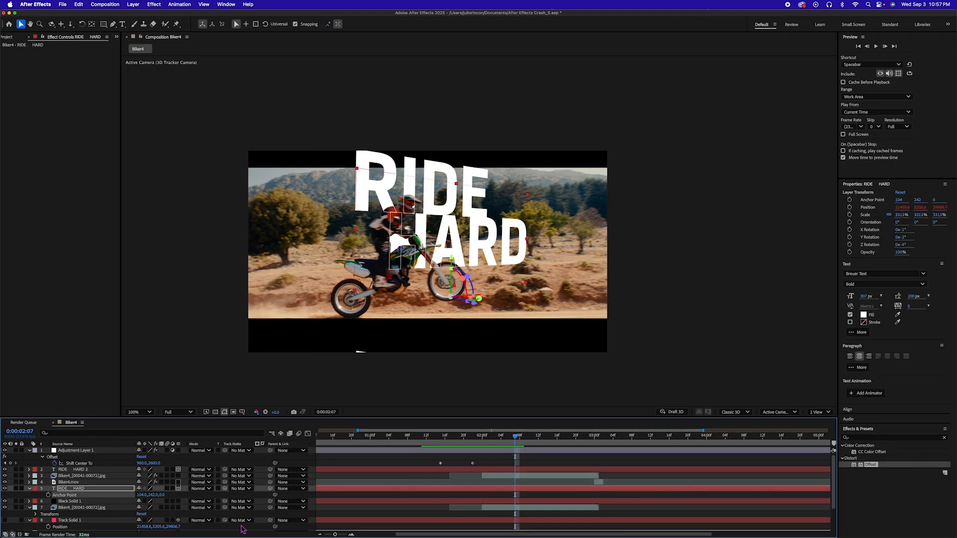
left_click(73, 502)
key("u")
scroll(475, 519, "down", 5)
scroll(475, 520, "up", 3)
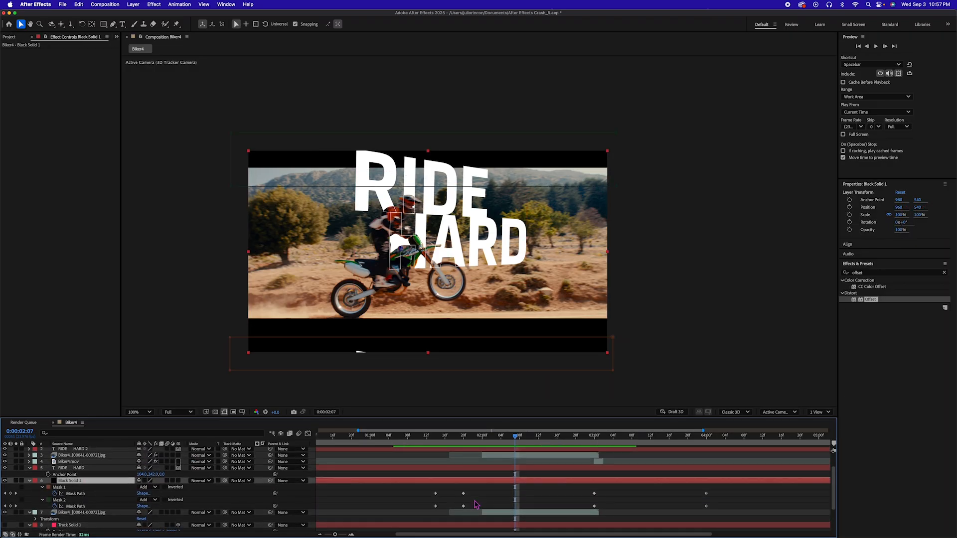
left_click_drag(474, 488, 454, 515)
scroll(474, 506, "up", 2)
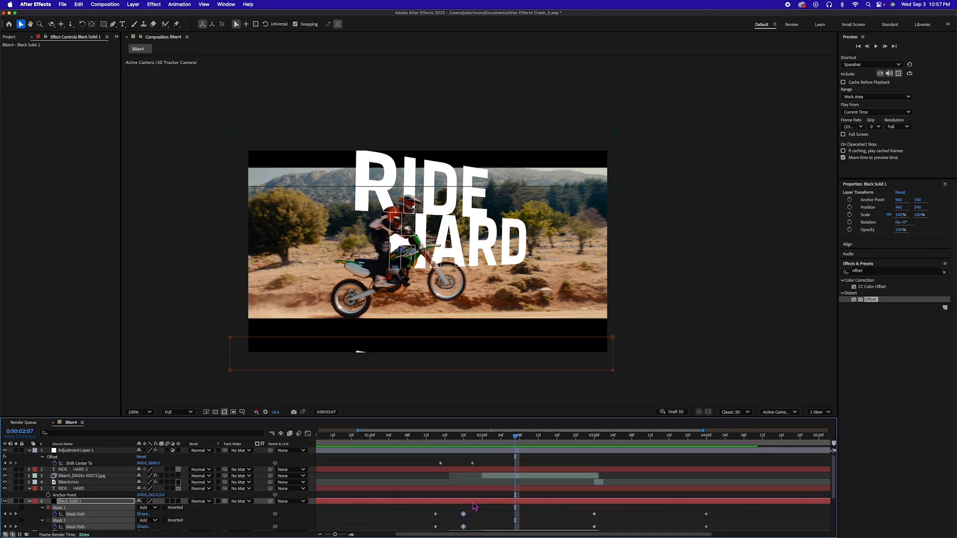
left_click(472, 463, "shift")
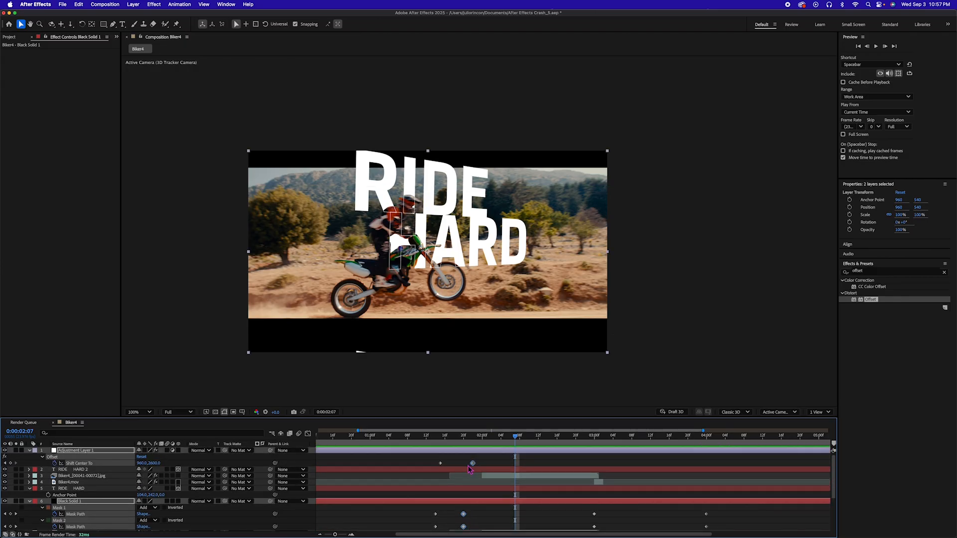
key("F9")
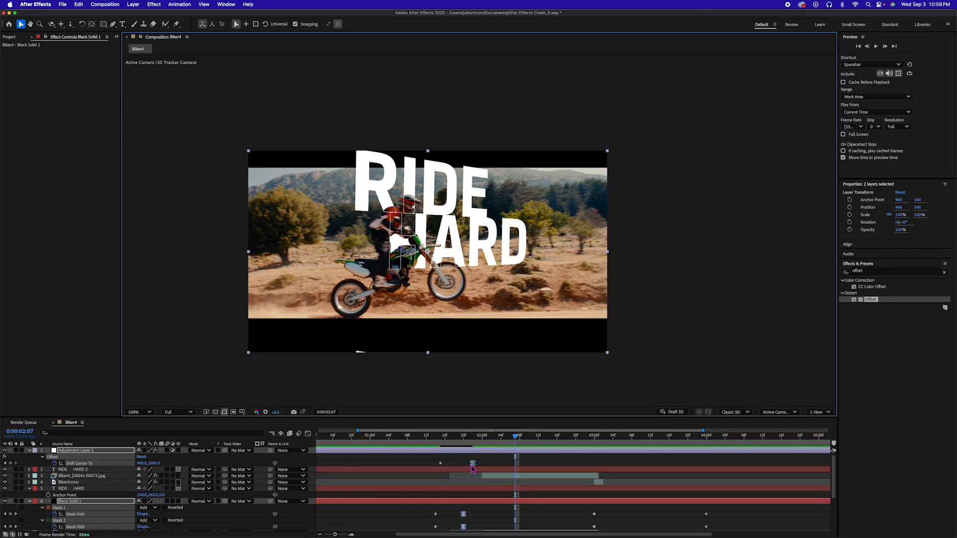
Lengthen the incoming ease of the selected keyframes in the speed graph for a fast start and slow finish, and preview the motion
left_click(307, 434)
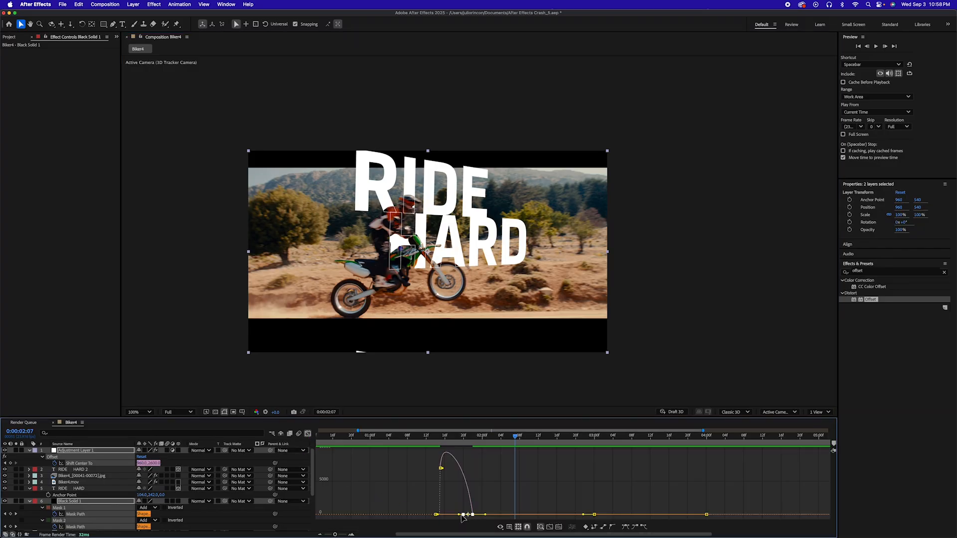
left_click_drag(459, 516, 450, 515)
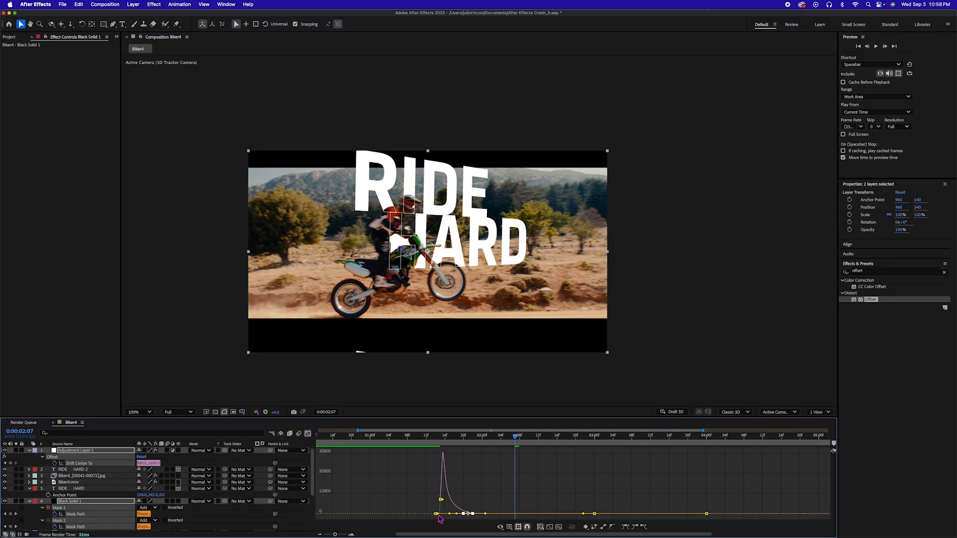
key("shift+F3")
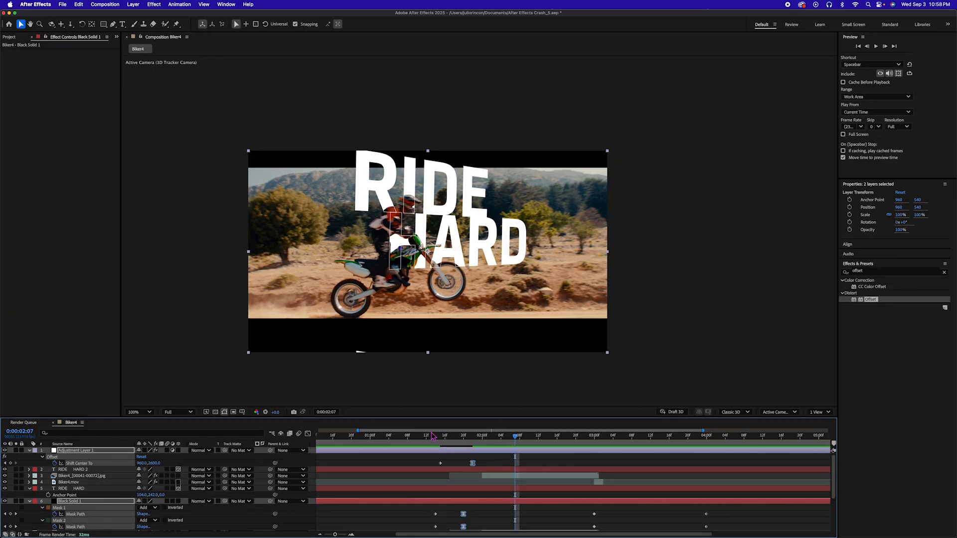
left_click_drag(434, 437, 472, 438)
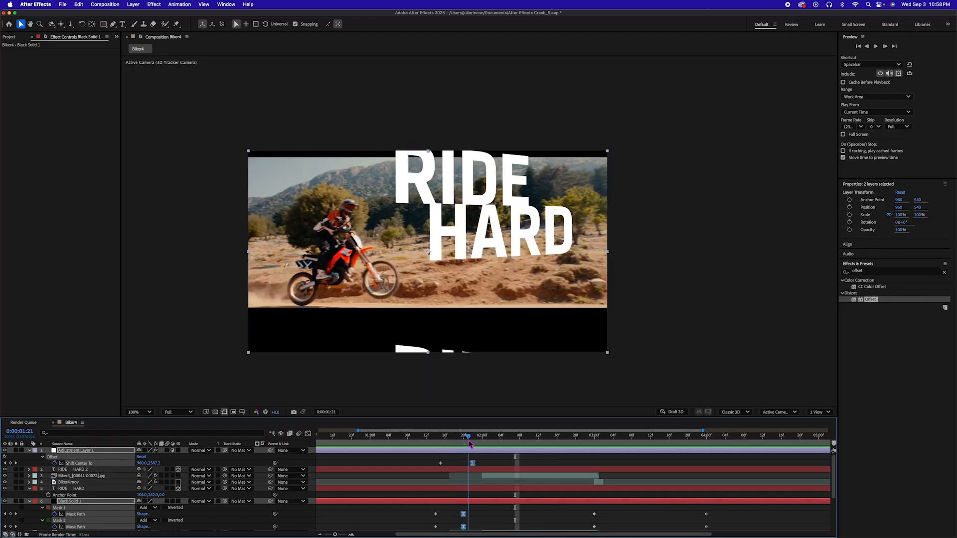
Move the Shift Center To keyframes to 0:00:01:10 and 0:00:02:04, and set the second one to 960, 2662
left_click(442, 463)
left_click_drag(428, 462, 502, 444)
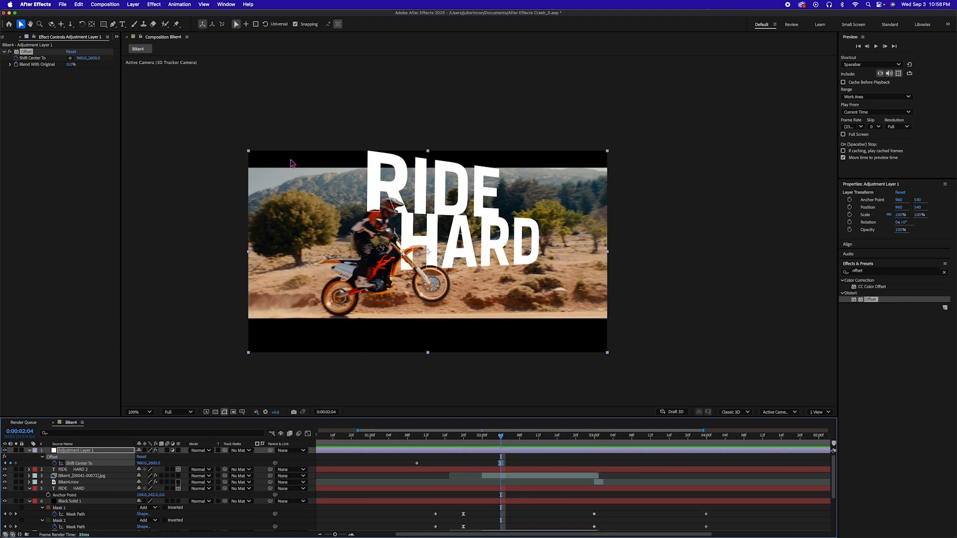
left_click_drag(94, 62, 113, 60)
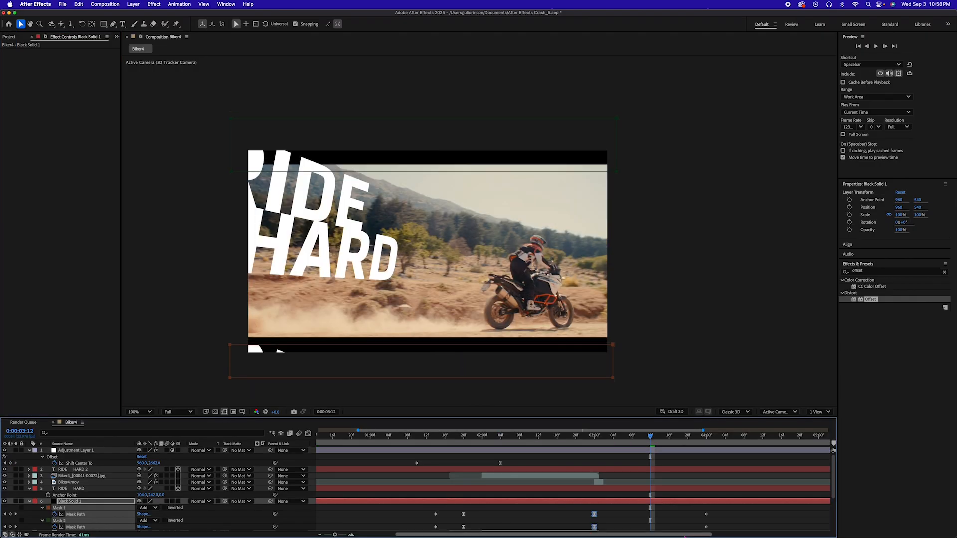
Ease the letterbox Mask Path keyframes at 0:00:03:00 and 0:00:04:00, and add eased Shift Center To keyframes at 0:00:03:08 and 0:00:03:18
left_click_drag(722, 507, 694, 534)
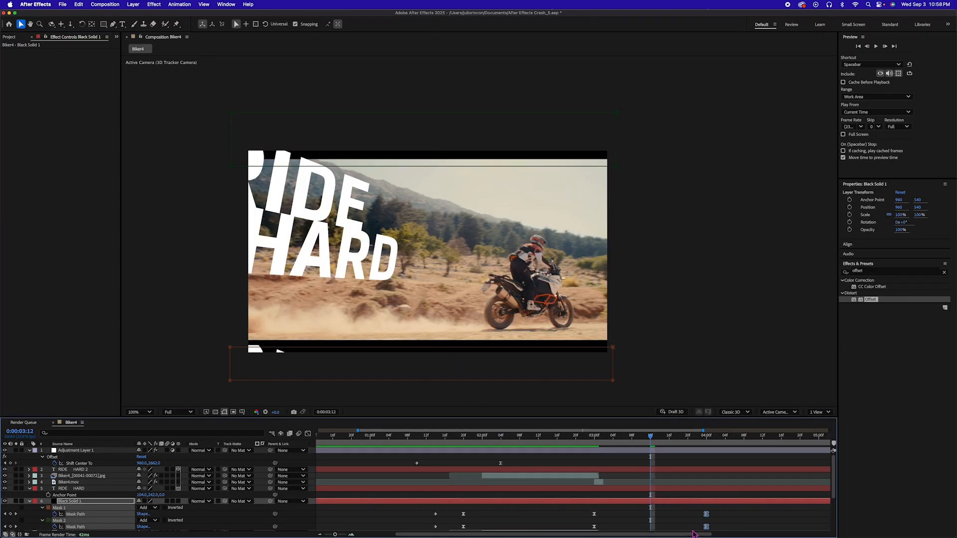
left_click_drag(651, 438, 692, 443)
left_click_drag(615, 445, 646, 445)
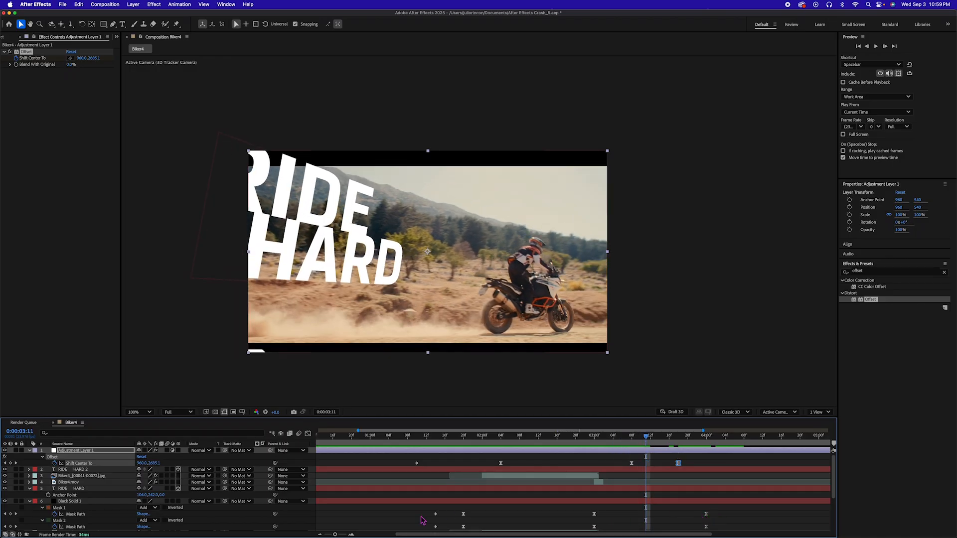
Add Mask Path keyframes for both letterbox masks at 0:00:03:11 and delete their keyframes at 0:00:04:00
scroll(87, 523, "down", 2)
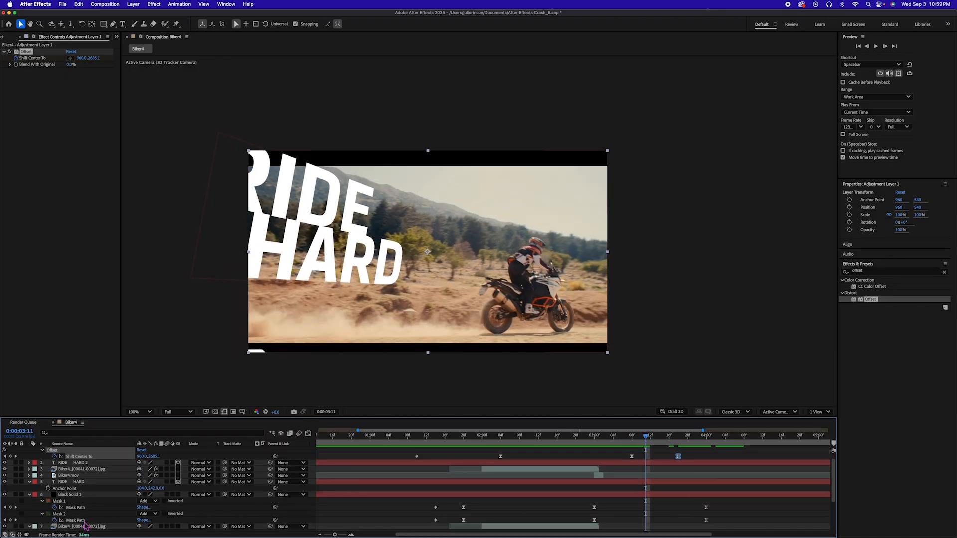
left_click(10, 501)
left_click(10, 513)
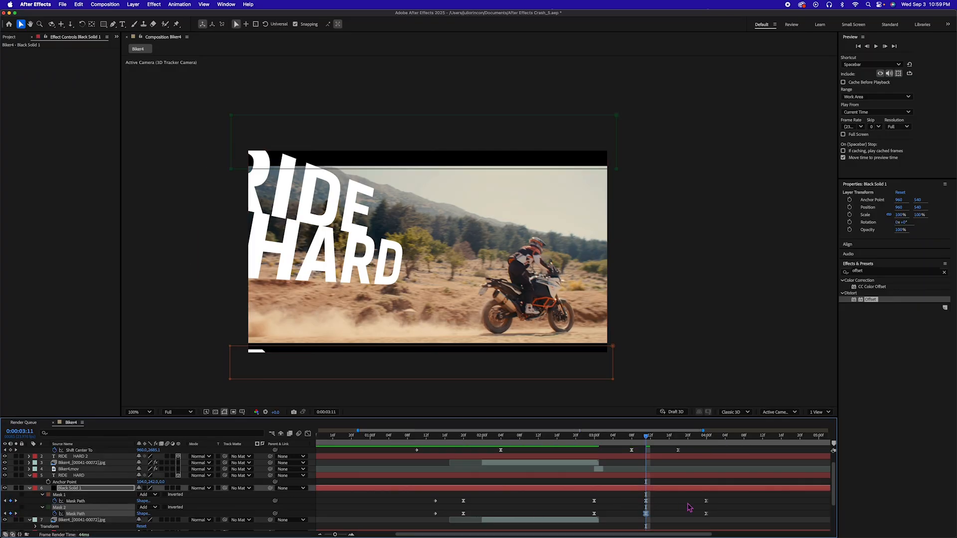
left_click_drag(713, 499, 695, 518)
key("Delete")
left_click(661, 503)
Place the last Mask Path keyframes of both letterbox masks at 0:00:03:21, scrub through the animation and select the adjustment layer
left_click(617, 441)
left_click_drag(617, 441, 816, 438)
left_click_drag(752, 438, 534, 436)
left_click_drag(516, 471, 515, 478)
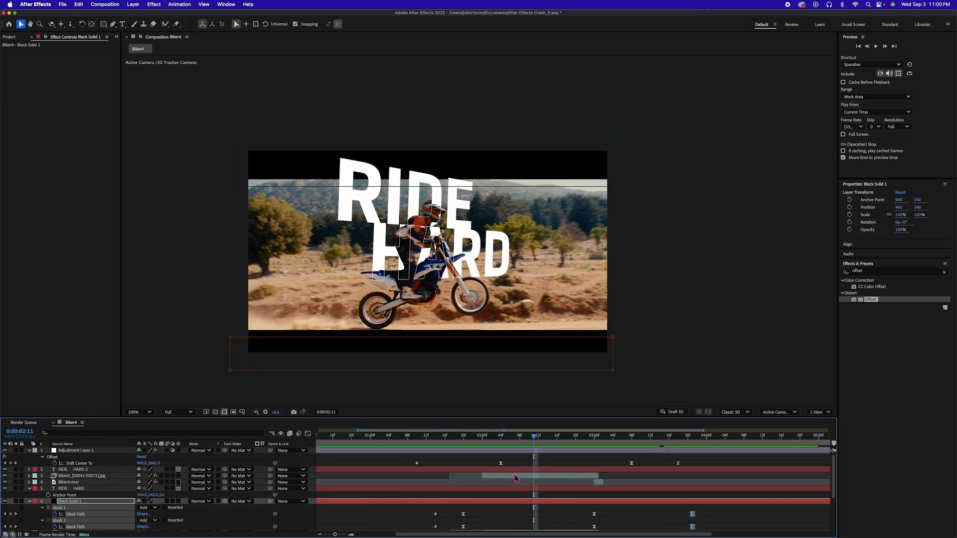
left_click(500, 453)
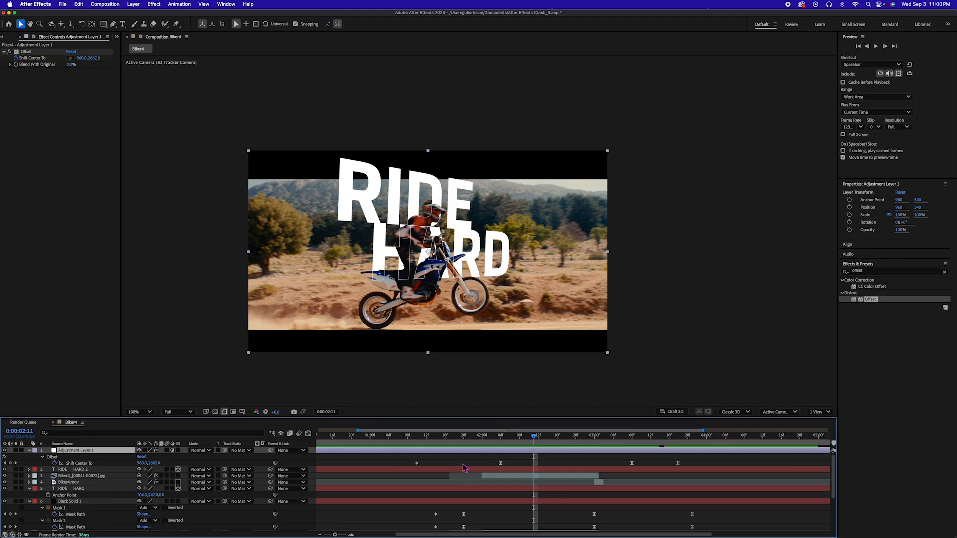
Add a second adjustment layer with the Posterize Time effect and keyframe its Frame Rate at 12 at 0:00:01:22
left_click(132, 5)
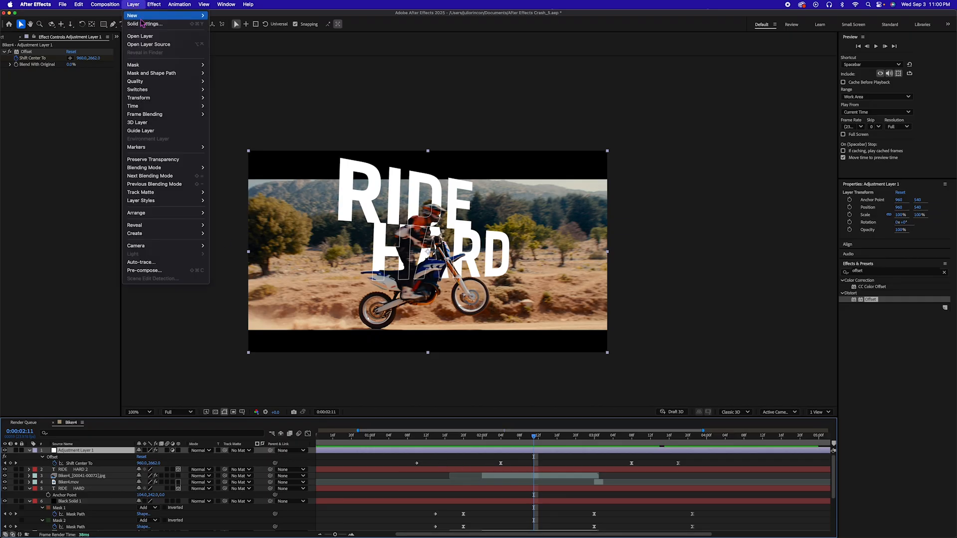
mouse_move(142, 18)
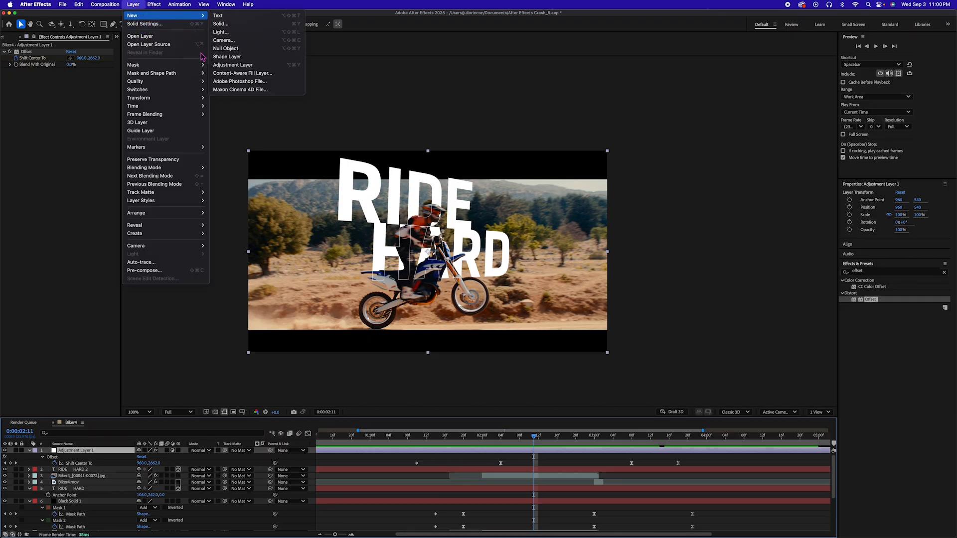
left_click(232, 65)
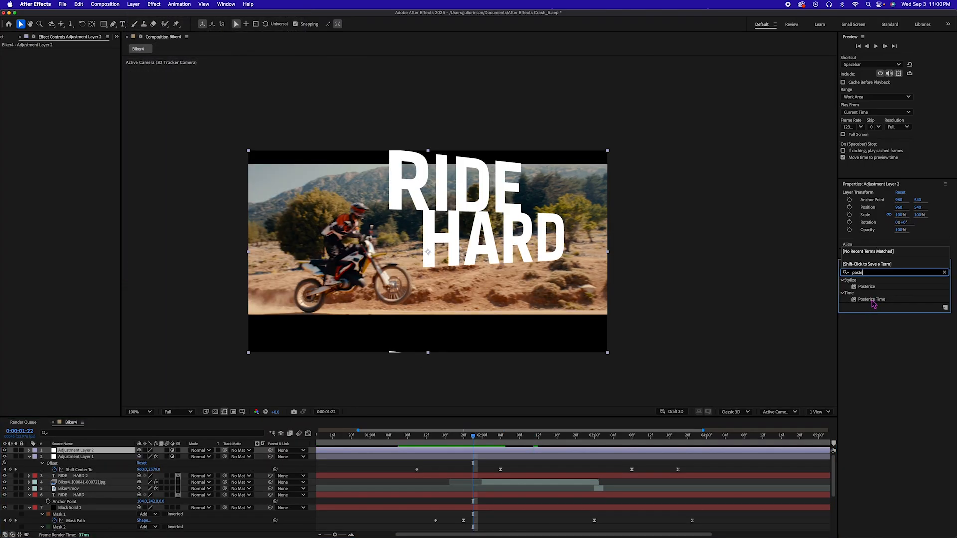
left_click_drag(873, 304, 498, 453)
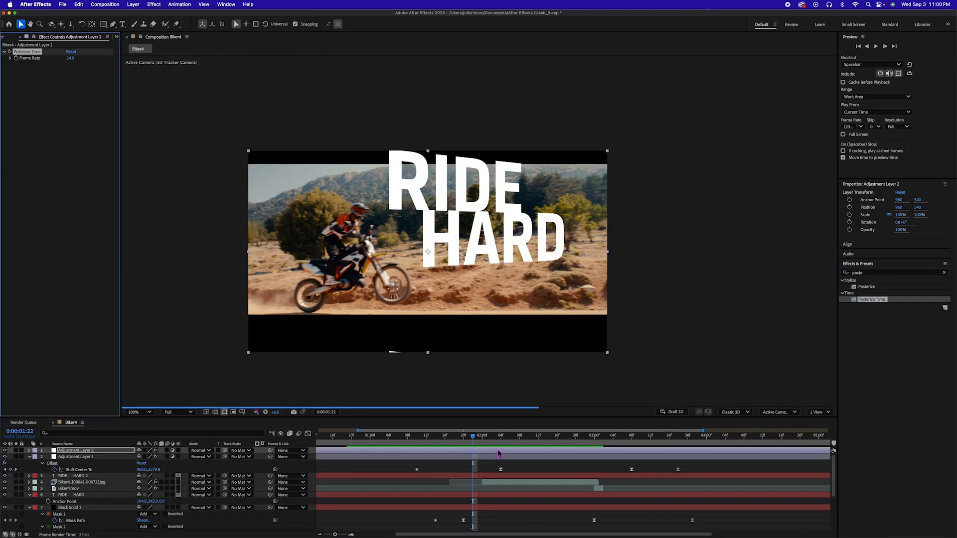
left_click(72, 59)
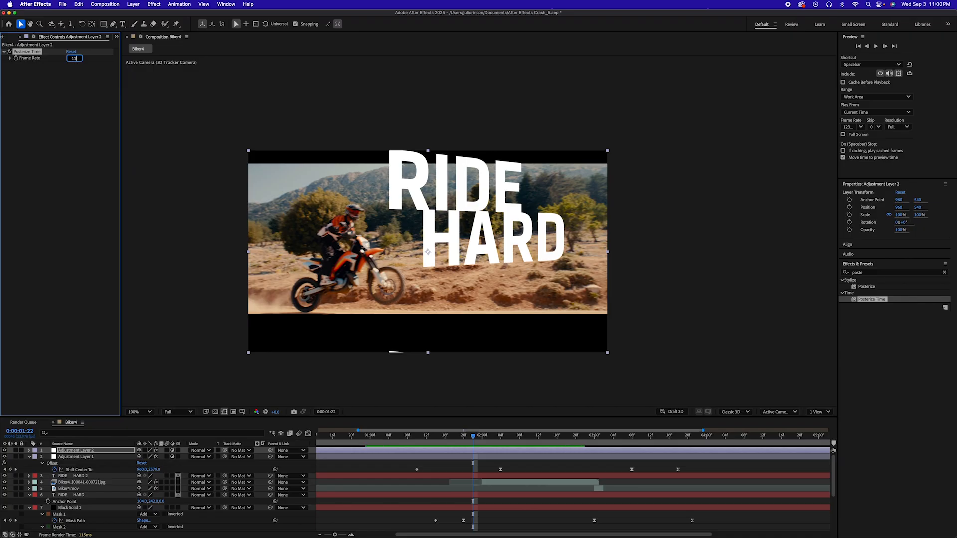
key("Return")
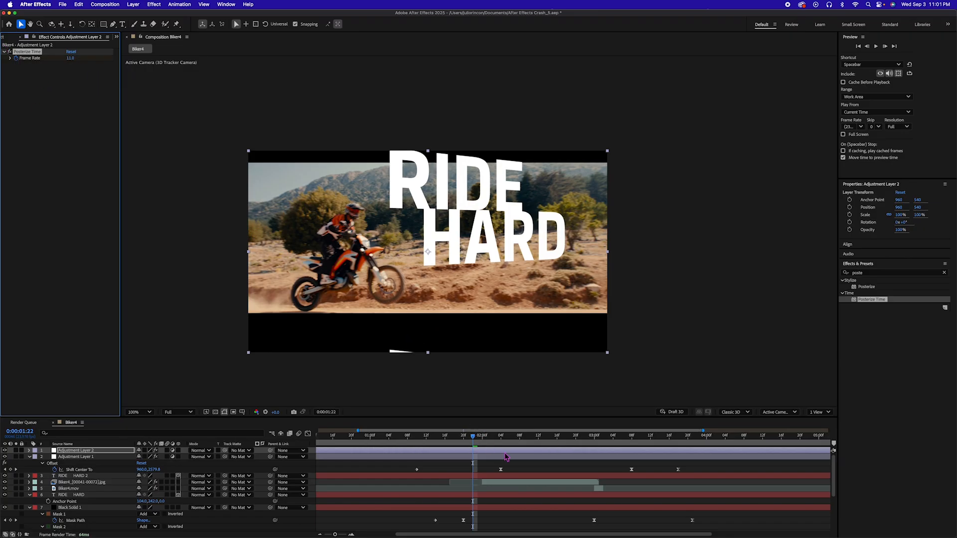
Reveal the Posterize Time keyframes and add a Frame Rate keyframe of 24 at 0:00:01:10
mouse_move(473, 439)
left_mouse_down()
mouse_move(417, 440)
mouse_move(478, 439)
left_mouse_up()
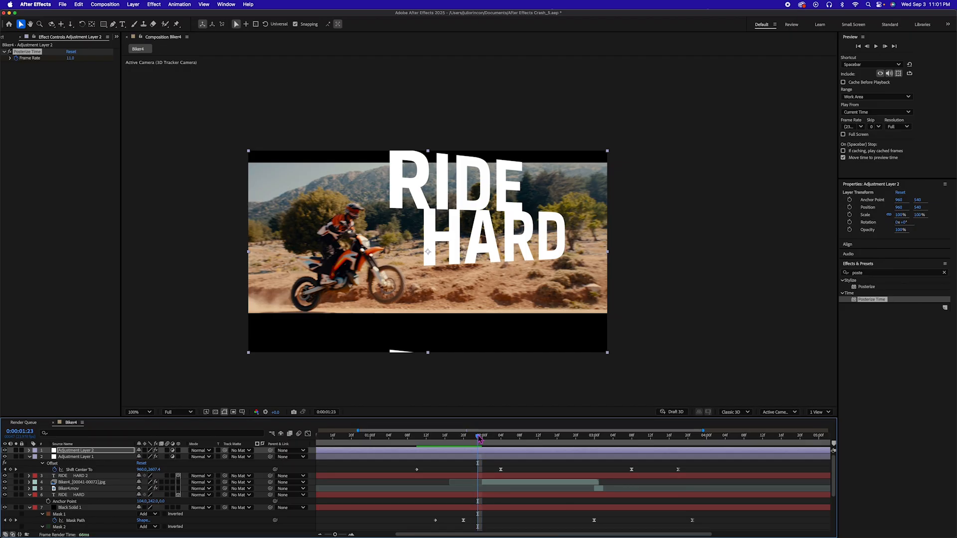
key("u")
left_click_drag(479, 439, 413, 440)
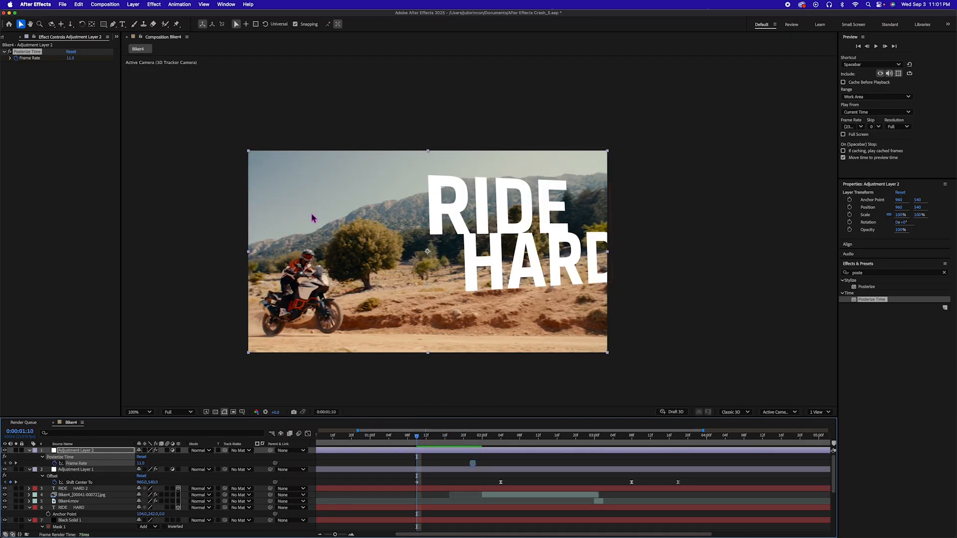
left_click(71, 58)
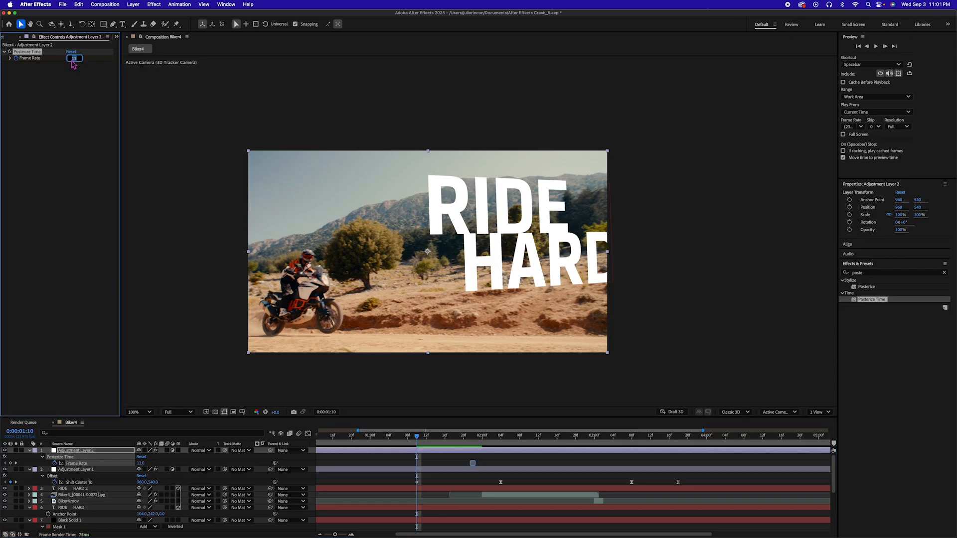
type("2")
key("Return")
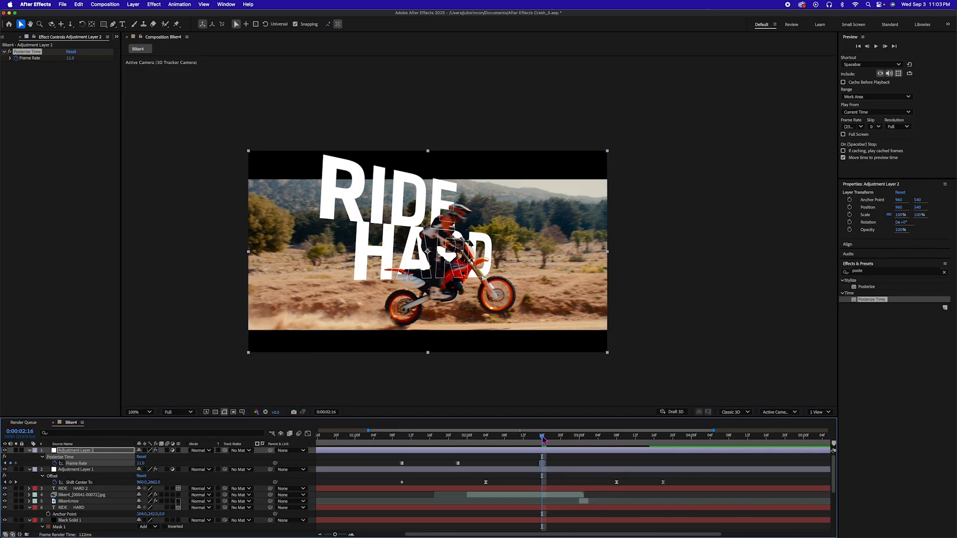
Add a Frame Rate keyframe of 24 at 0:00:03:06, move the one at 0:00:02:16 to 0:00:03:00, and preview from 0:00:01:09
left_click_drag(542, 437, 610, 439)
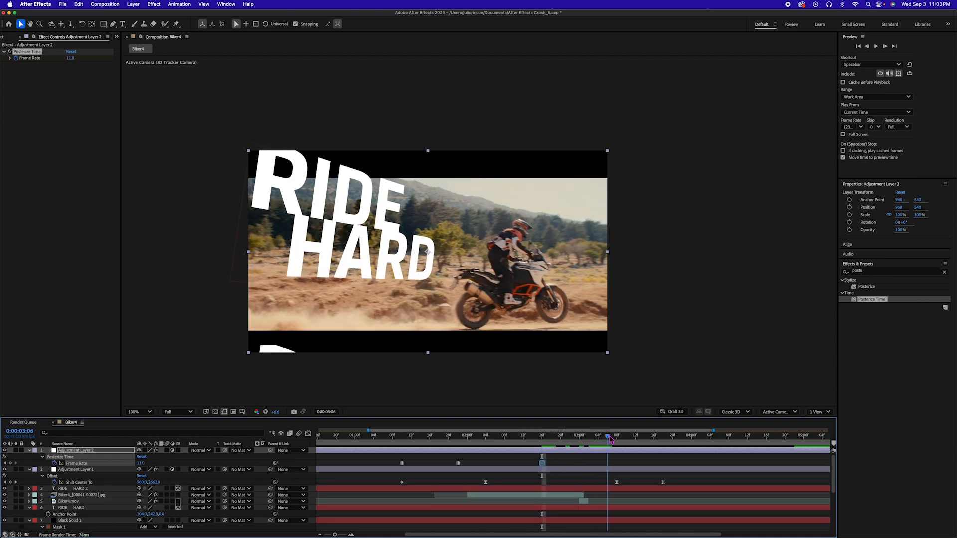
left_click_drag(406, 459, 397, 469)
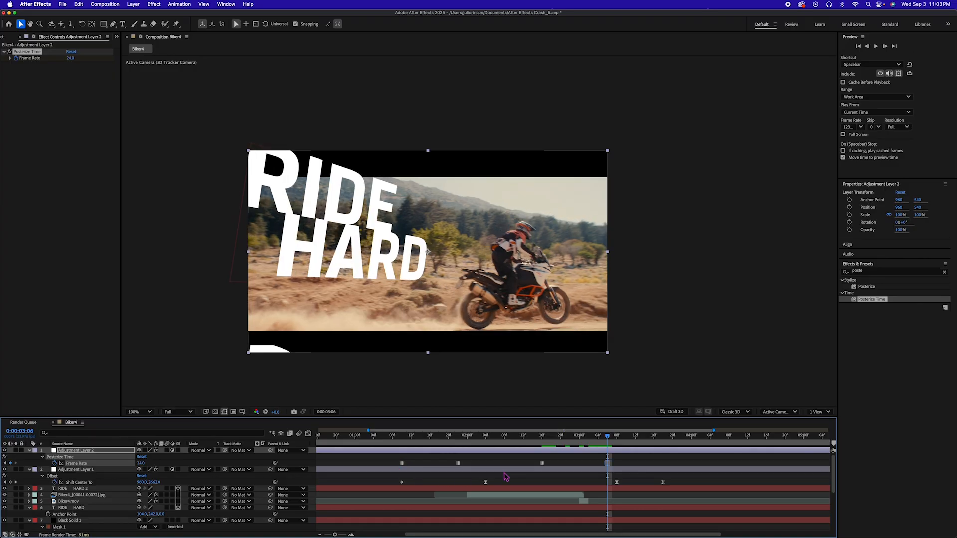
left_click(542, 463)
left_click_drag(542, 463, 579, 463)
left_click(397, 437)
key("space")
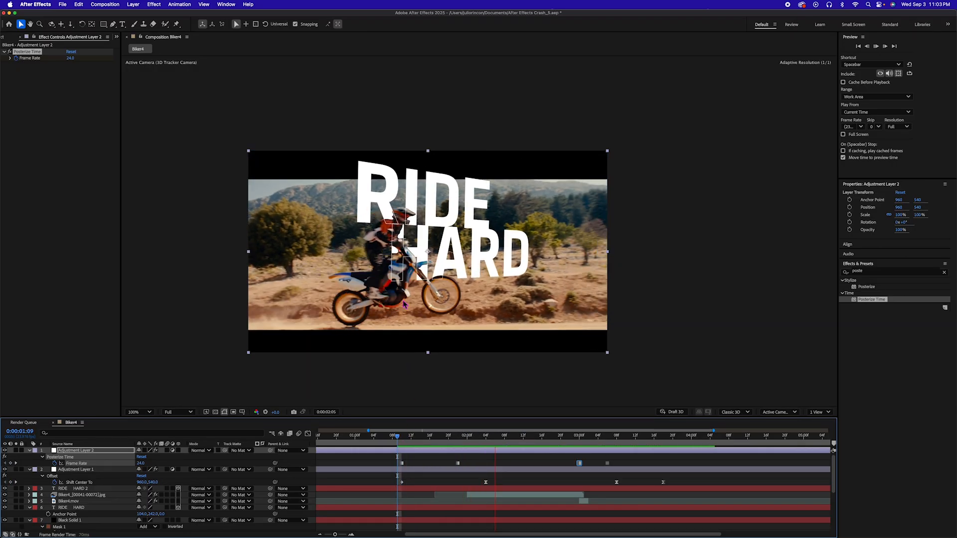
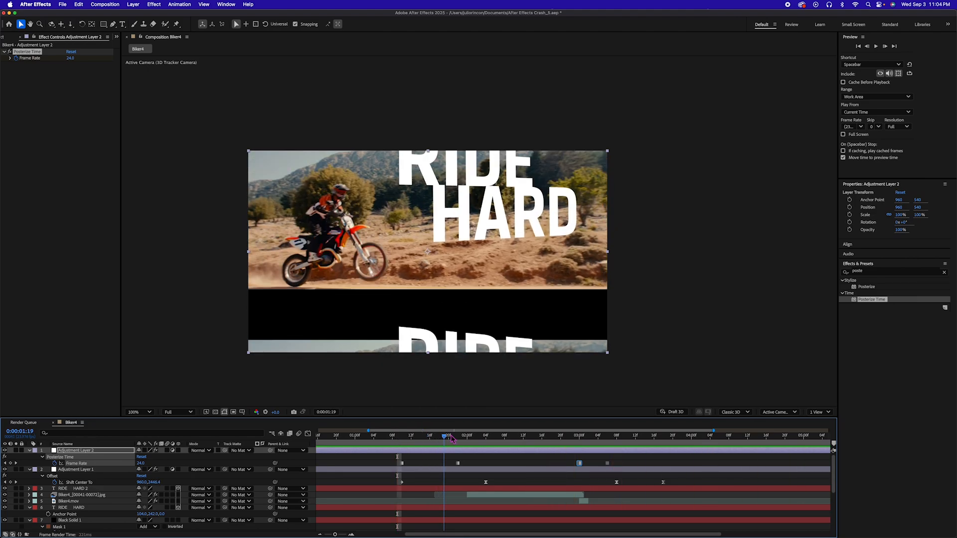
Create a 1920 x 1080 solid above the RIDE HARD 2 layer, sampling its color from the ground and darkening it to a deep orange-brown
left_click(498, 215)
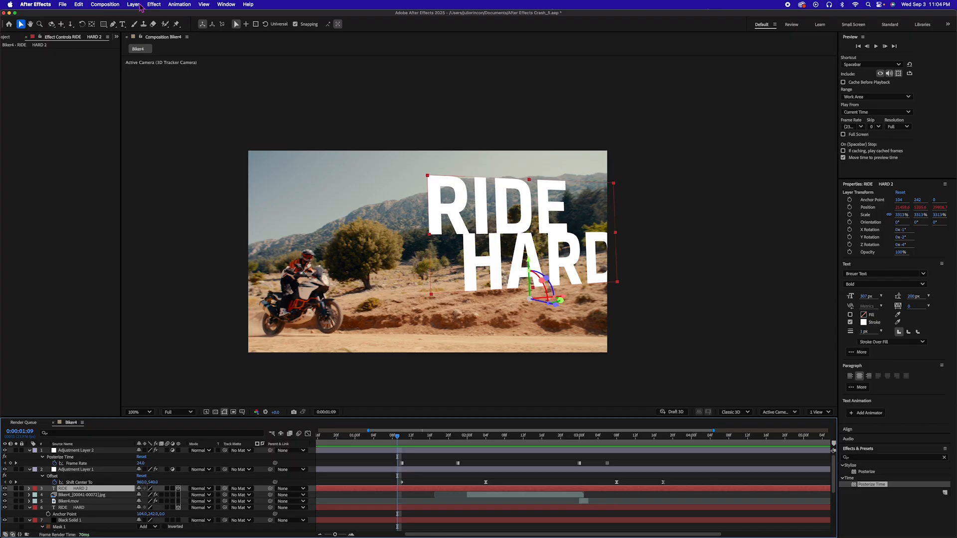
left_click(139, 5)
mouse_move(174, 15)
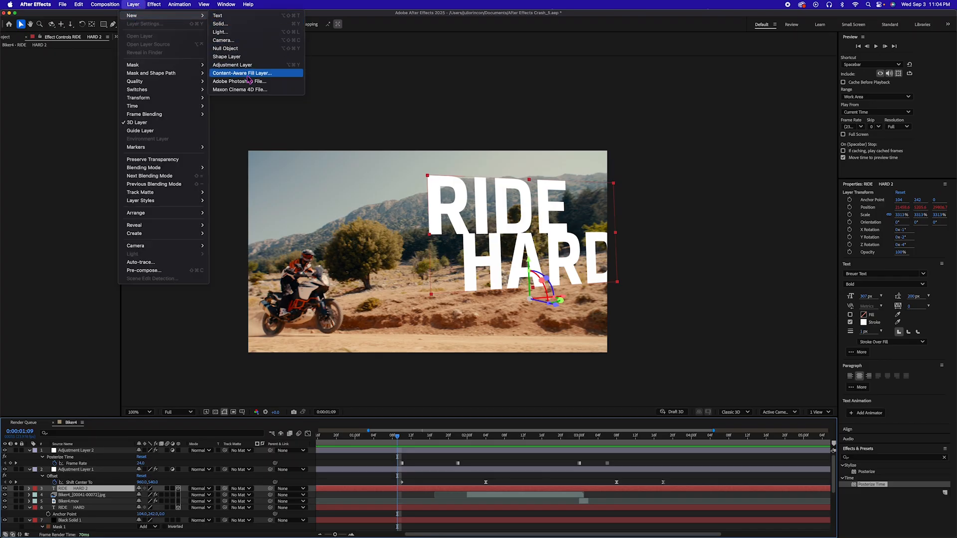
left_click(223, 26)
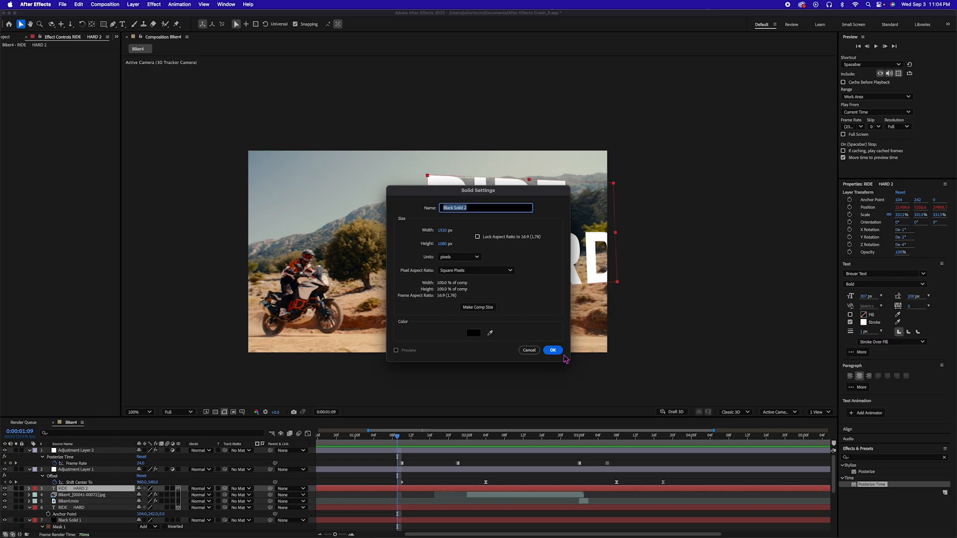
left_click(490, 332)
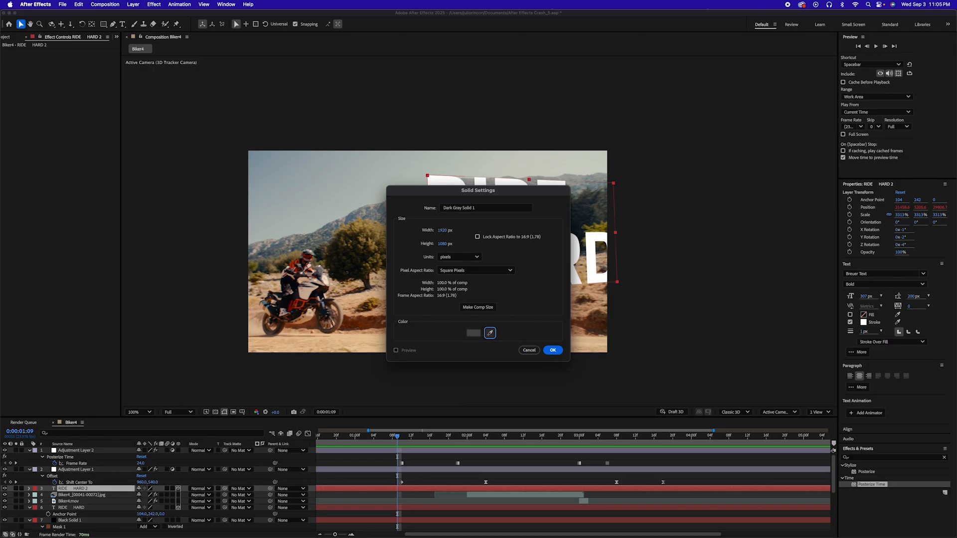
left_click(592, 334)
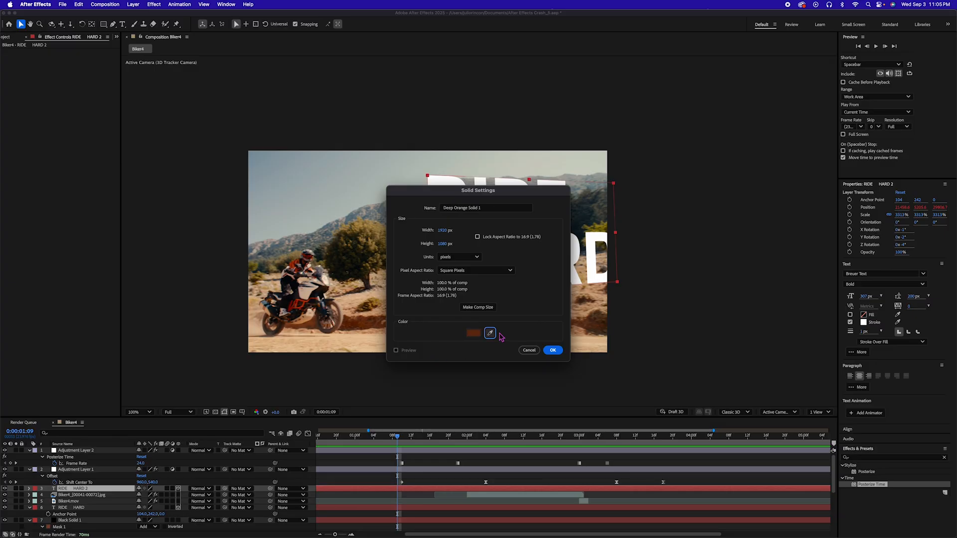
left_click(473, 333)
left_click_drag(277, 247, 289, 258)
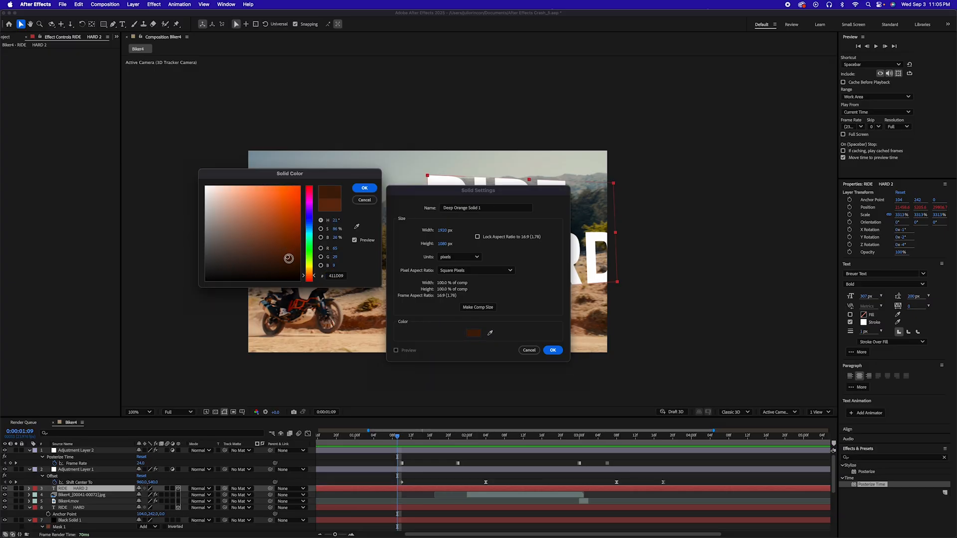
left_click(365, 188)
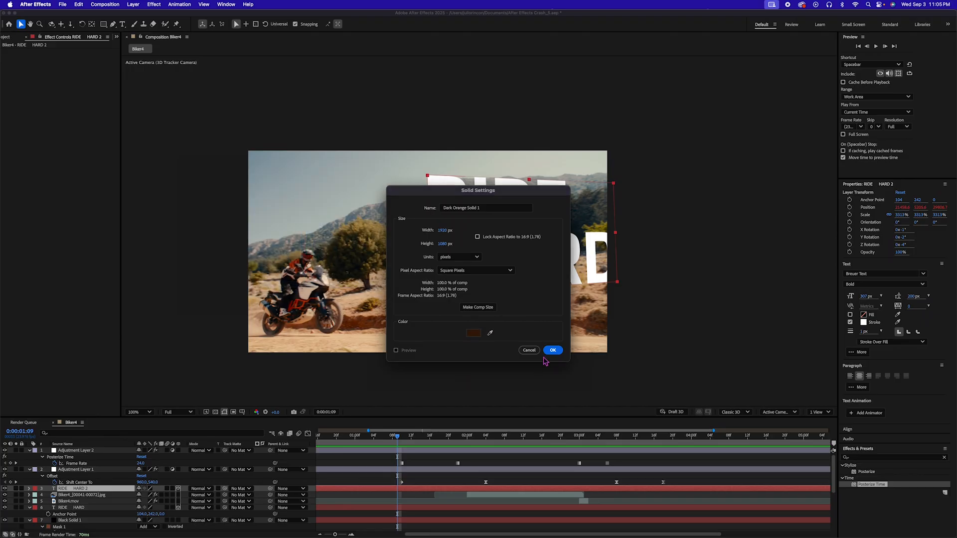
left_click(552, 350)
Add a full-frame elliptical mask to the orange-brown solid, feather it about 224 pixels, and set the mask mode to Subtract
key("q")
double_click(103, 24)
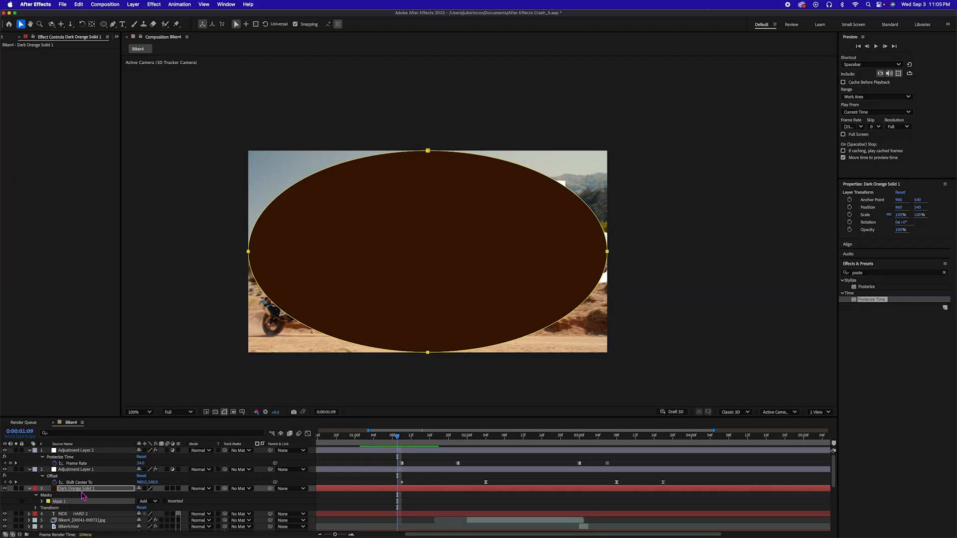
key("f")
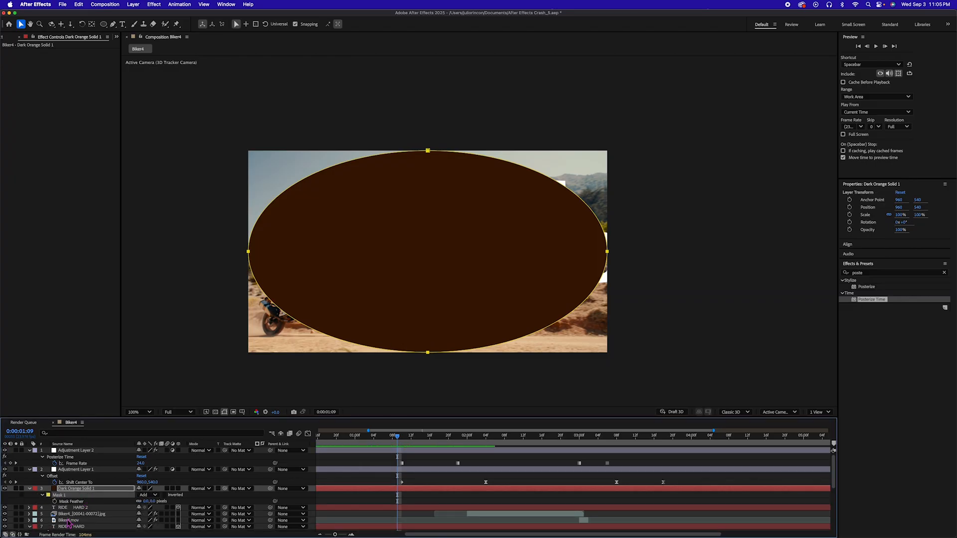
left_click_drag(148, 502, 230, 500)
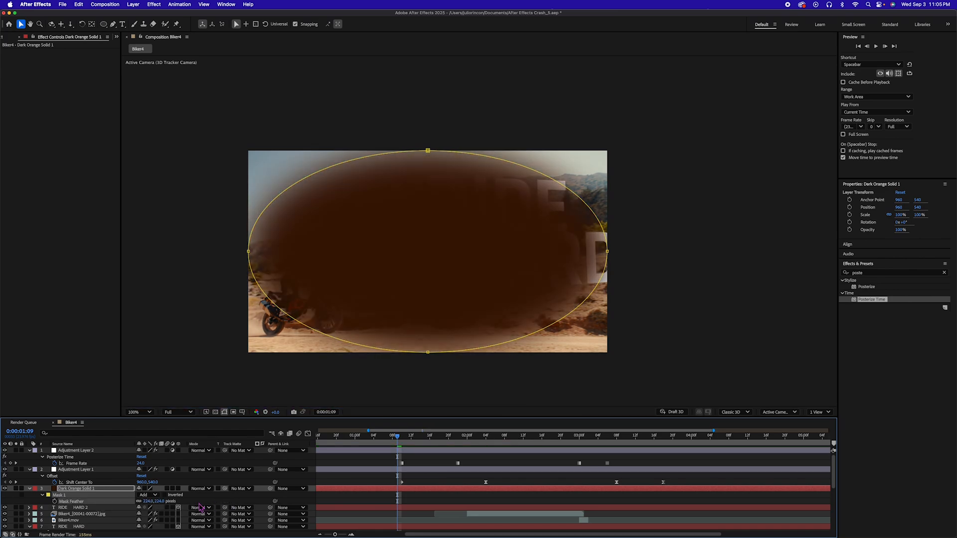
left_click(150, 495)
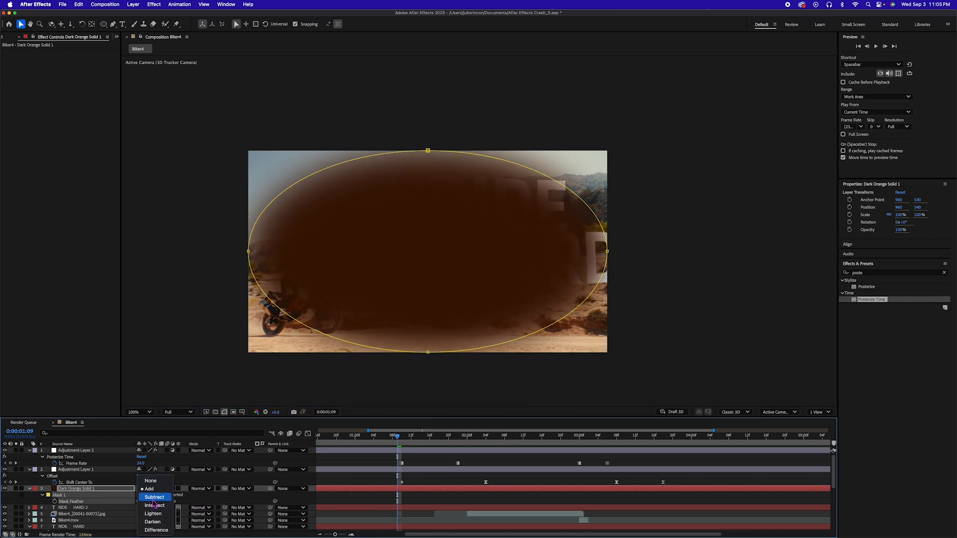
left_click(155, 497)
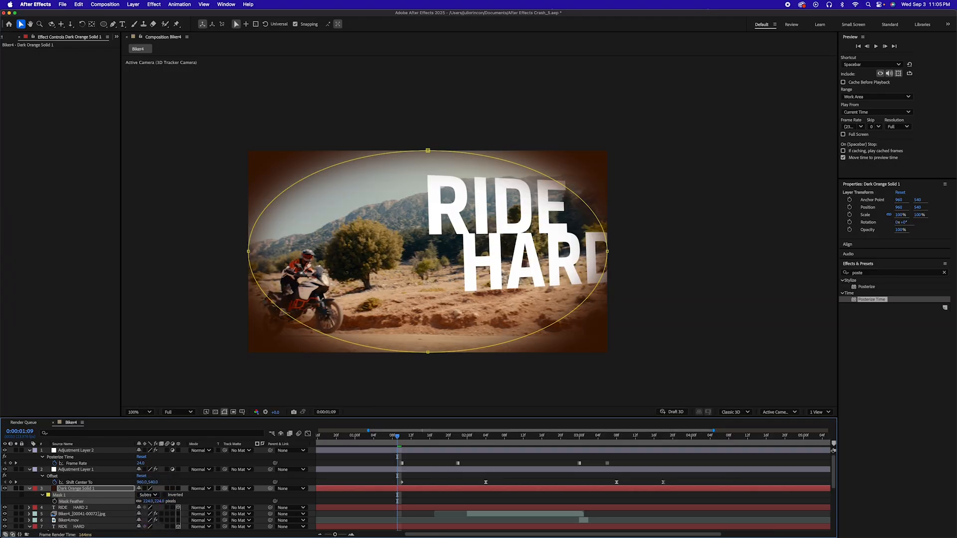
Set the vignette solid's blending mode to Multiply and its opacity to 35%
left_click(208, 489)
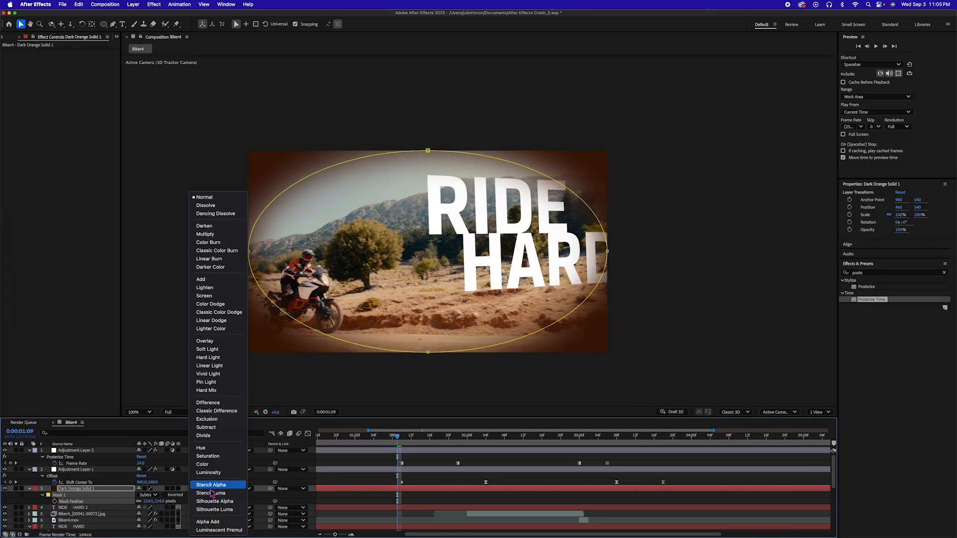
left_click(205, 234)
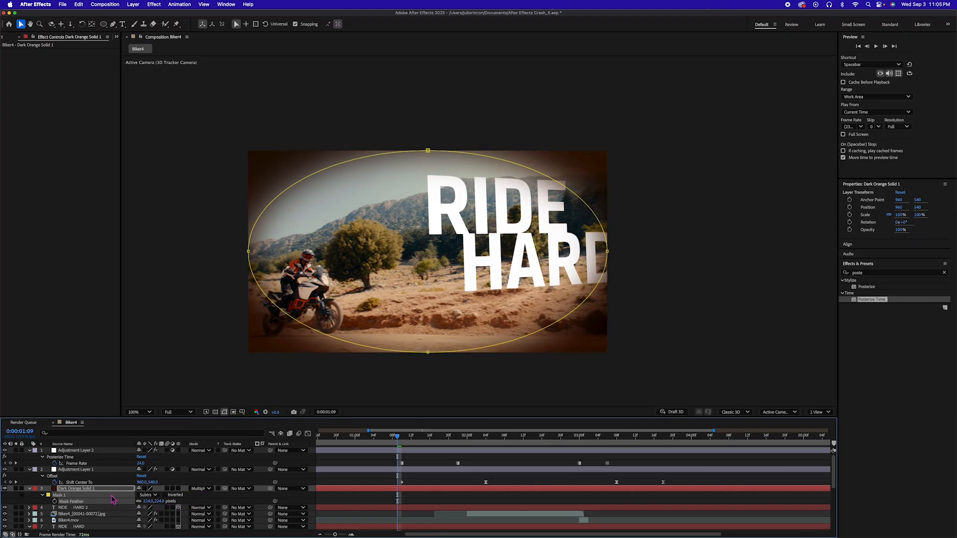
left_click(97, 490)
key("t")
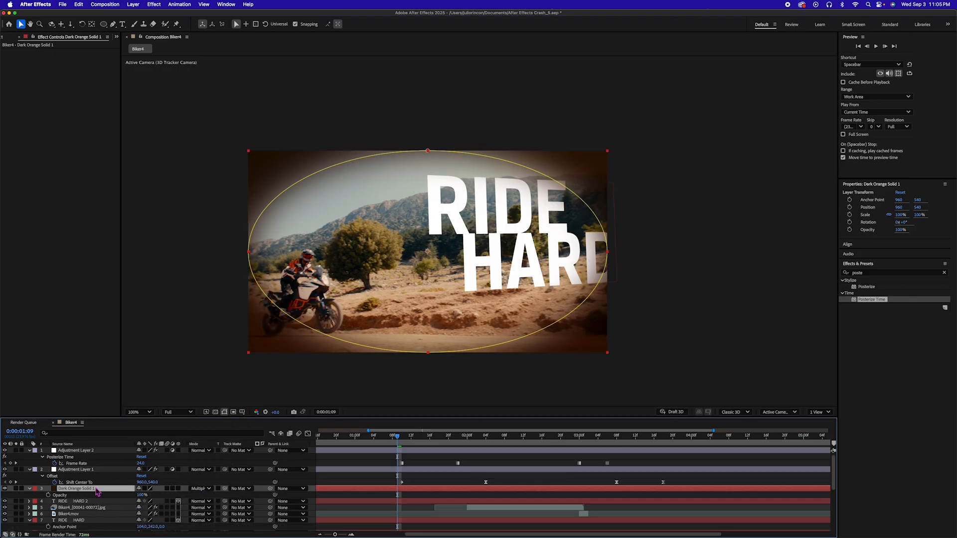
left_click_drag(141, 495, 125, 496)
left_click(139, 495)
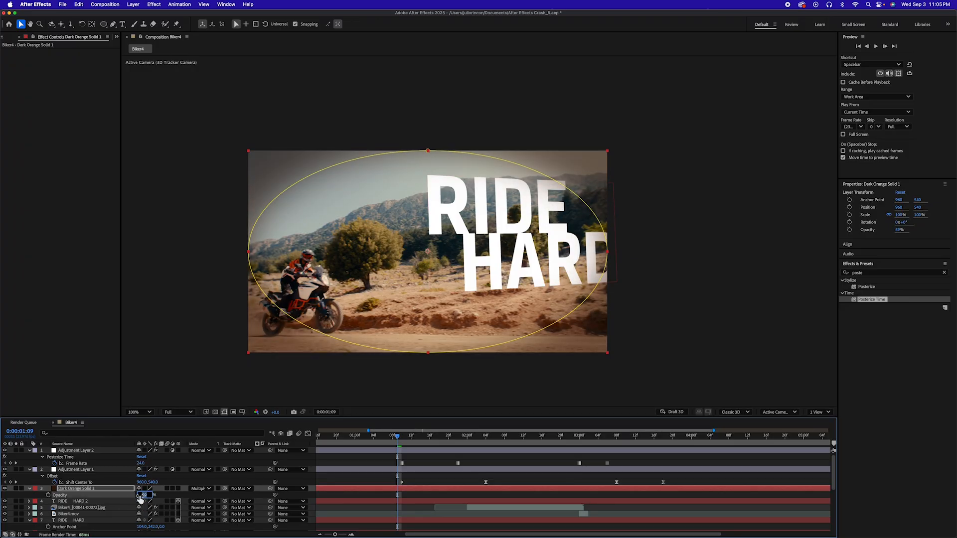
key("Return")
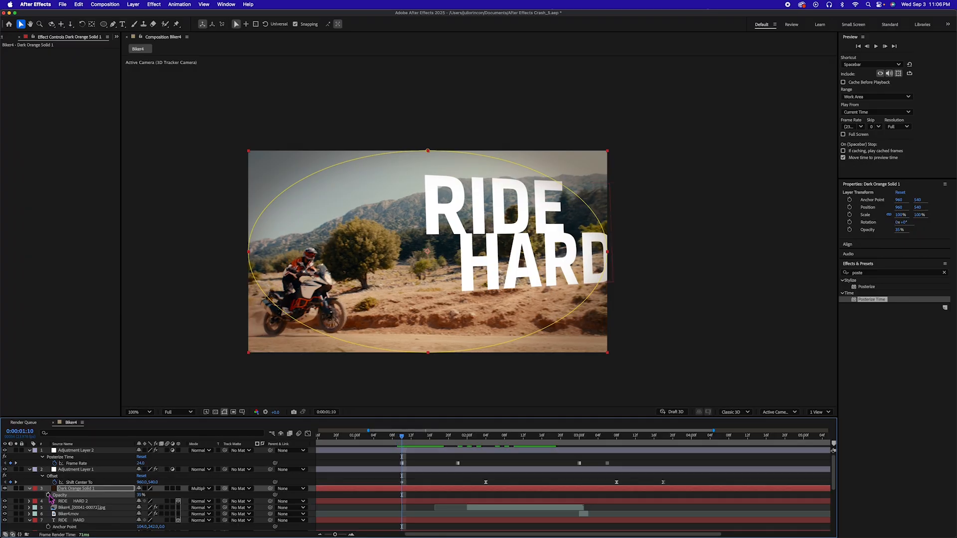
Keyframe the vignette's 35% opacity at 0:00:02:00 and add a 0% opacity keyframe at 0:00:01:04
left_click(48, 495)
left_click_drag(402, 496, 467, 498)
left_click_drag(403, 438, 373, 438)
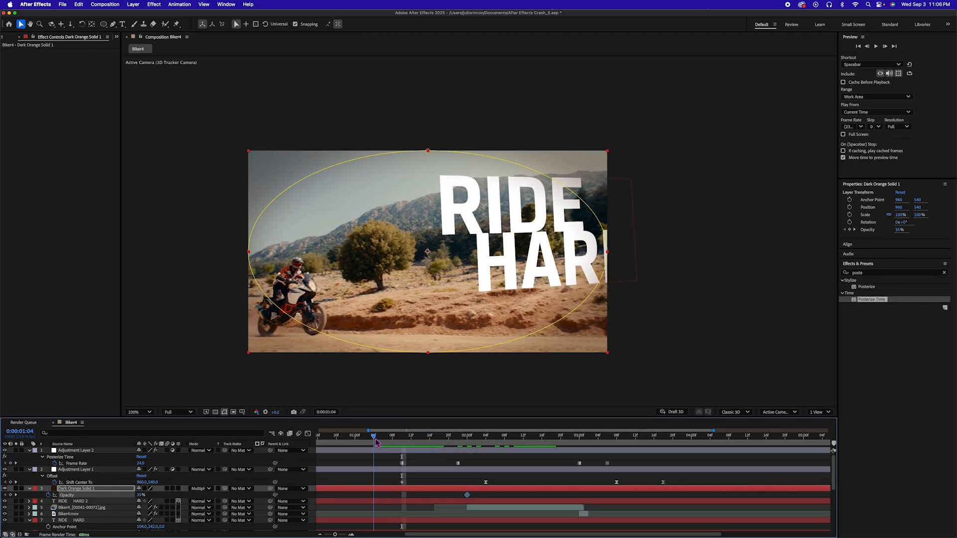
left_click(142, 495)
type("0")
key("Return")
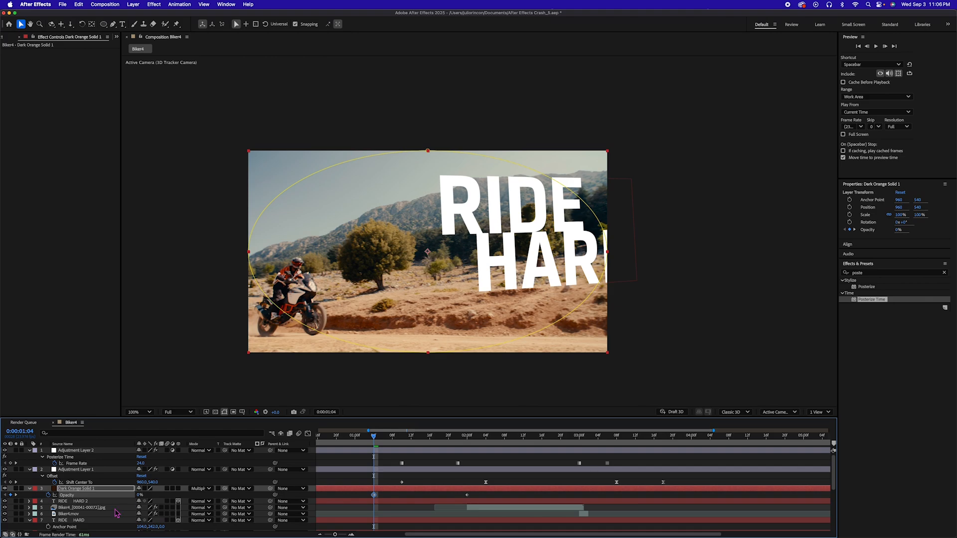
Preview the vignette fade-in and add a 35% opacity keyframe at 0:00:03:09
key("space")
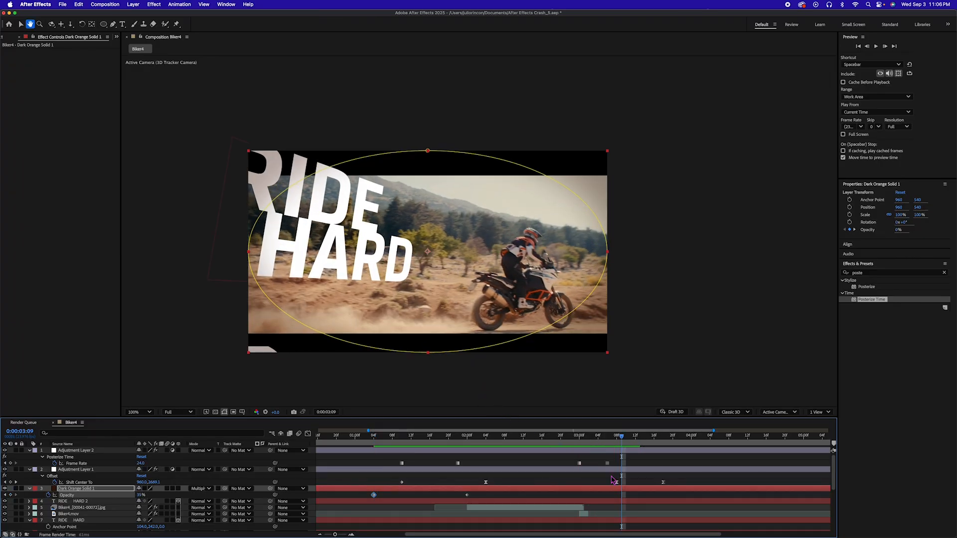
key("space")
left_click(473, 498)
left_click(466, 494)
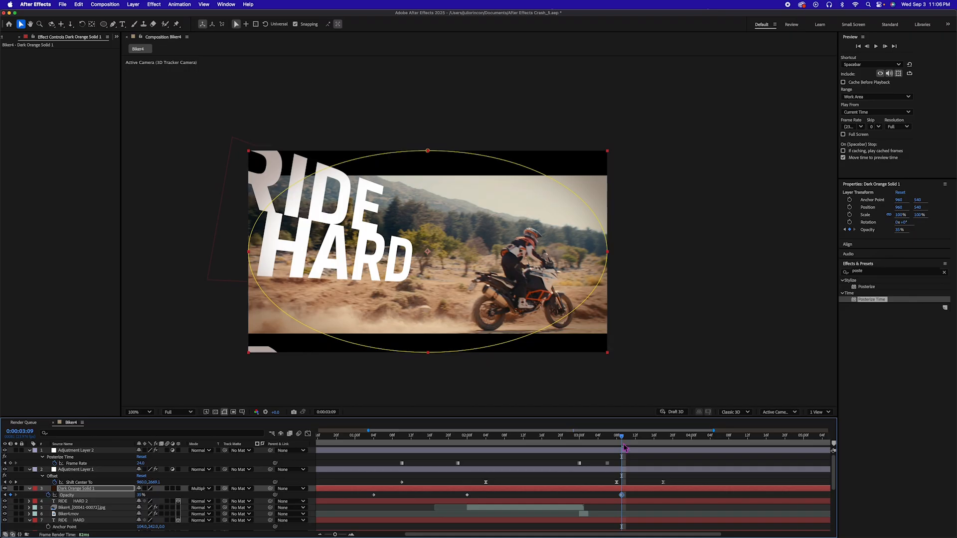
Preview the vignette past its last opacity keyframe and return to 0:00:03:01
left_click_drag(623, 438, 708, 440)
key("space")
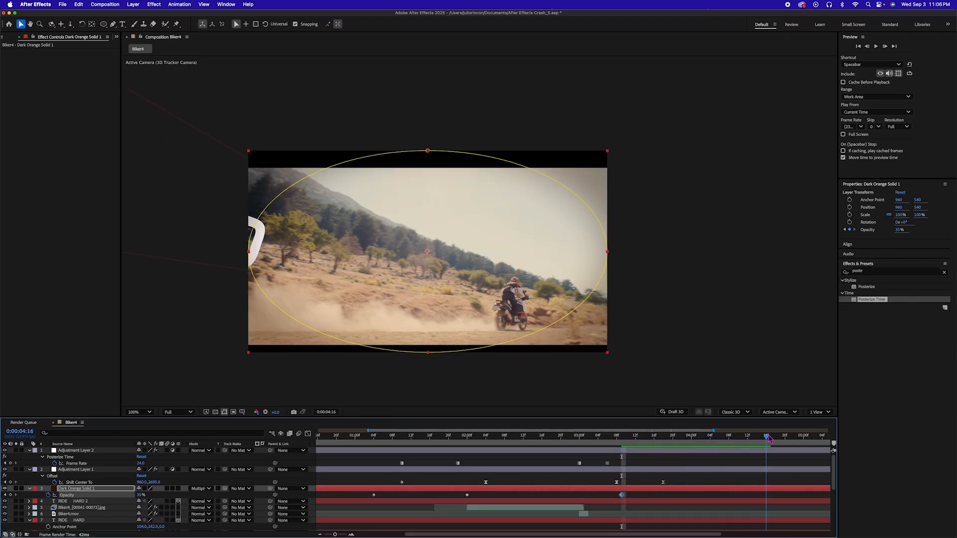
left_click_drag(632, 490, 613, 502)
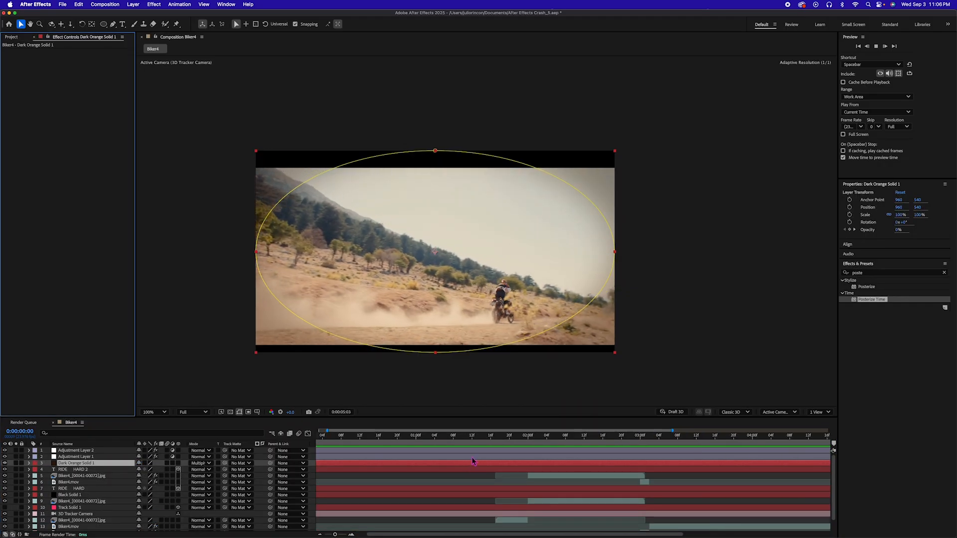
left_click_drag(691, 437, 645, 437)
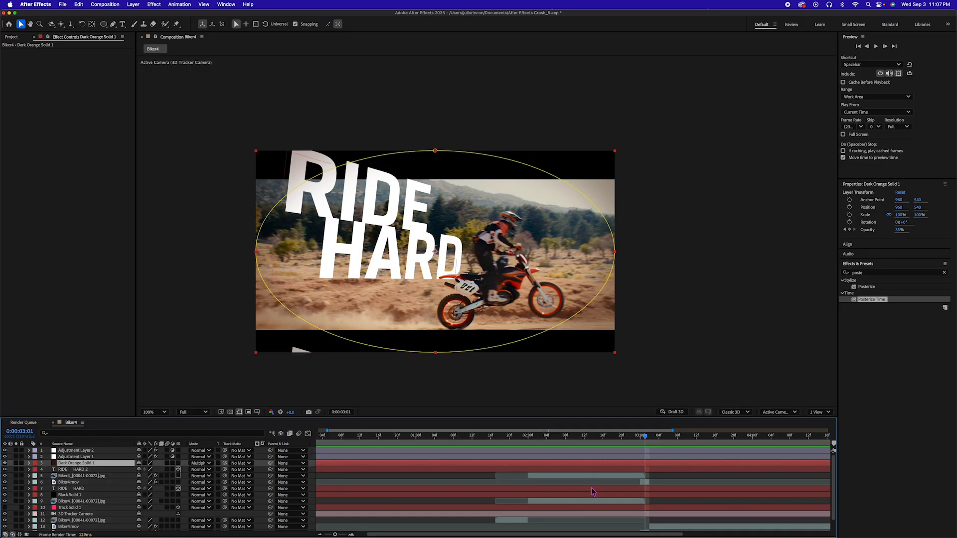
Reveal the Posterize Time and Offset keyframes on both adjustment layers and adjust the Offset's vertical Shift Center To value at 0:00:03:00
left_click(642, 452)
key("u")
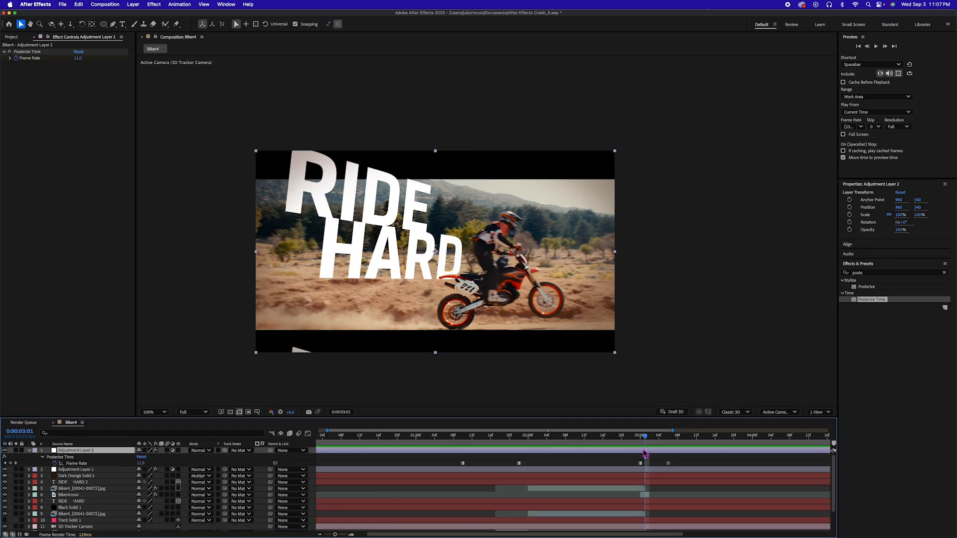
left_click(650, 469)
key("u")
key("j")
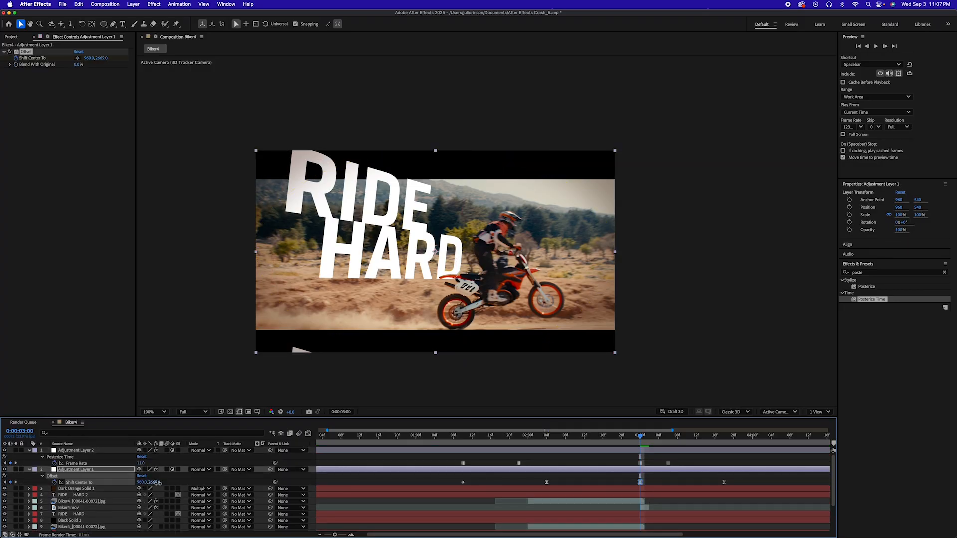
left_click_drag(158, 482, 167, 483)
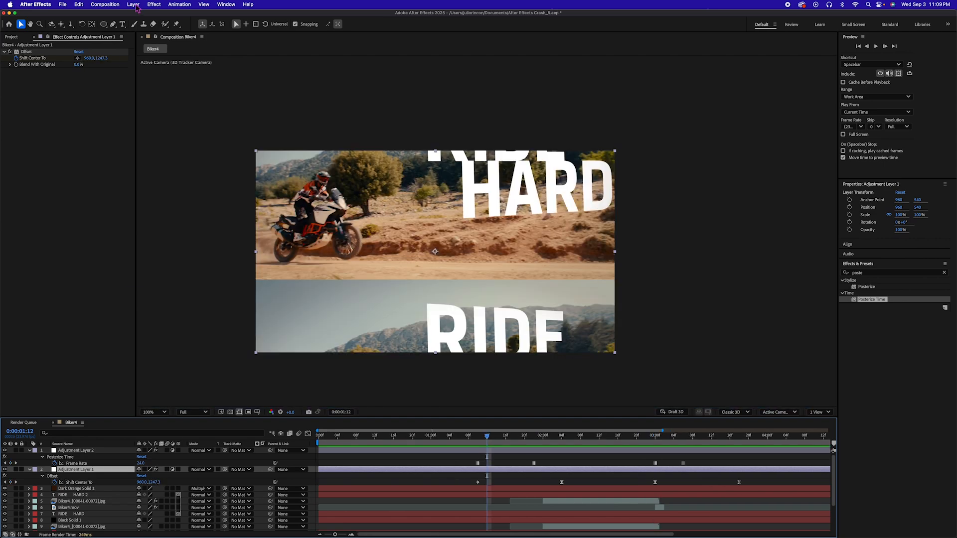
Create a new adjustment layer and bring it to the top of the Biker4 layer stack
left_click(133, 3)
mouse_move(150, 15)
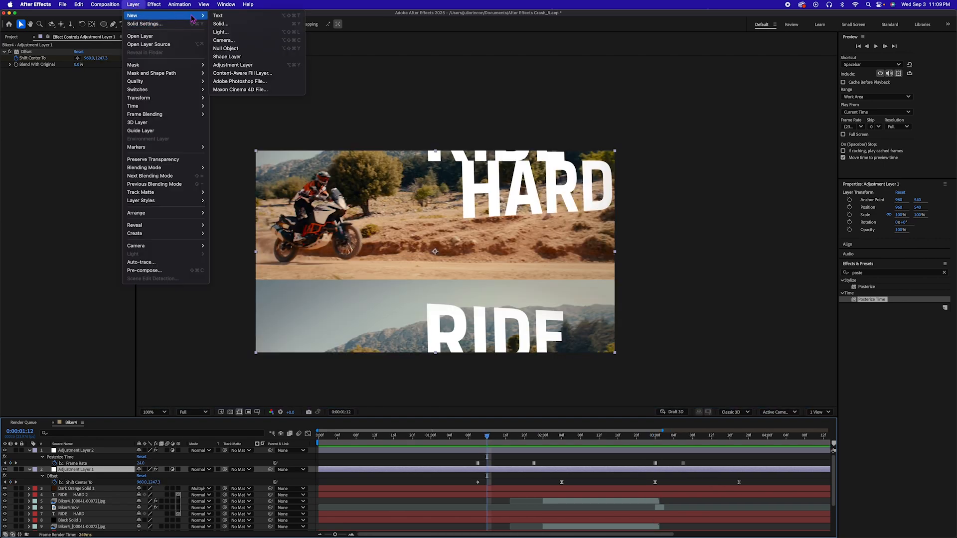
left_click(233, 64)
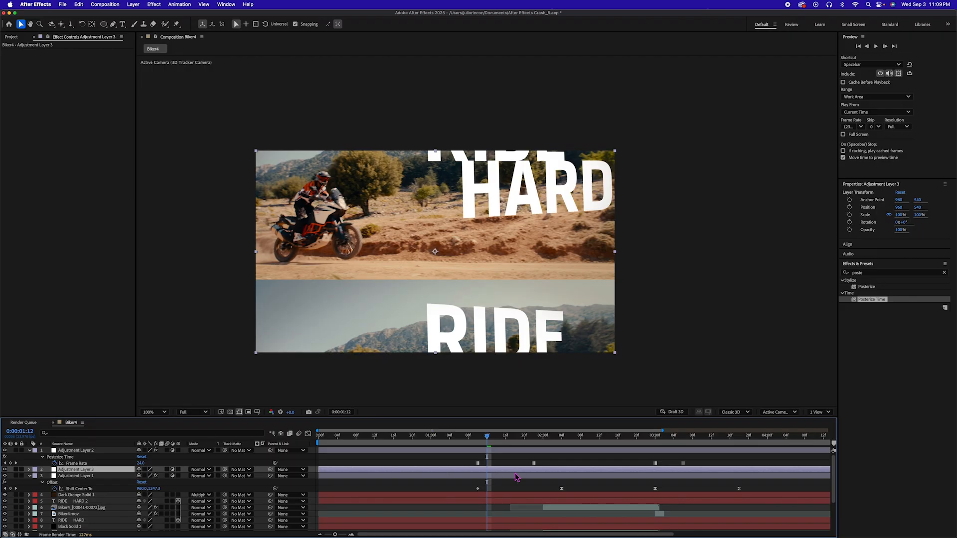
key("super+shift+bracketright")
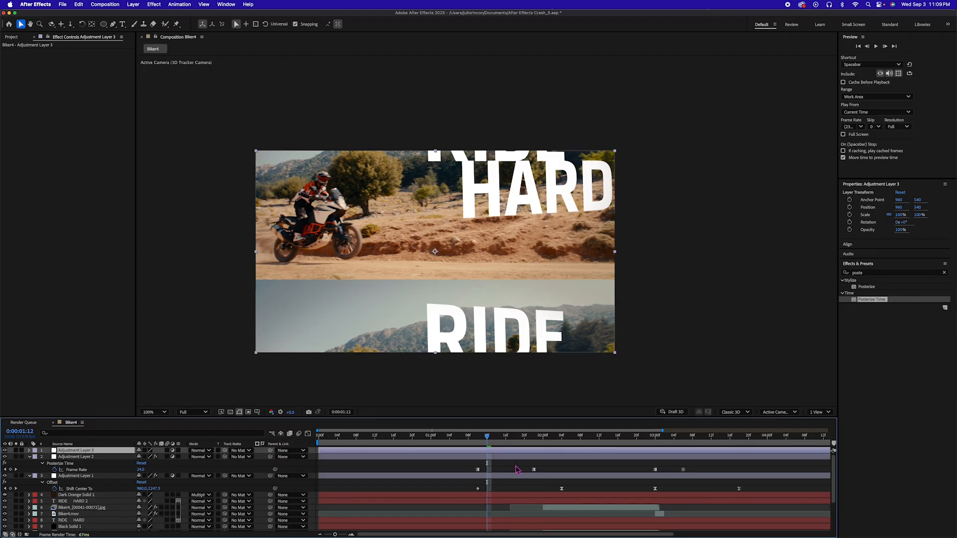
Apply CC Radial Blur to the new adjustment layer with the Scratch type and an amount of about 1.5
left_click(890, 273)
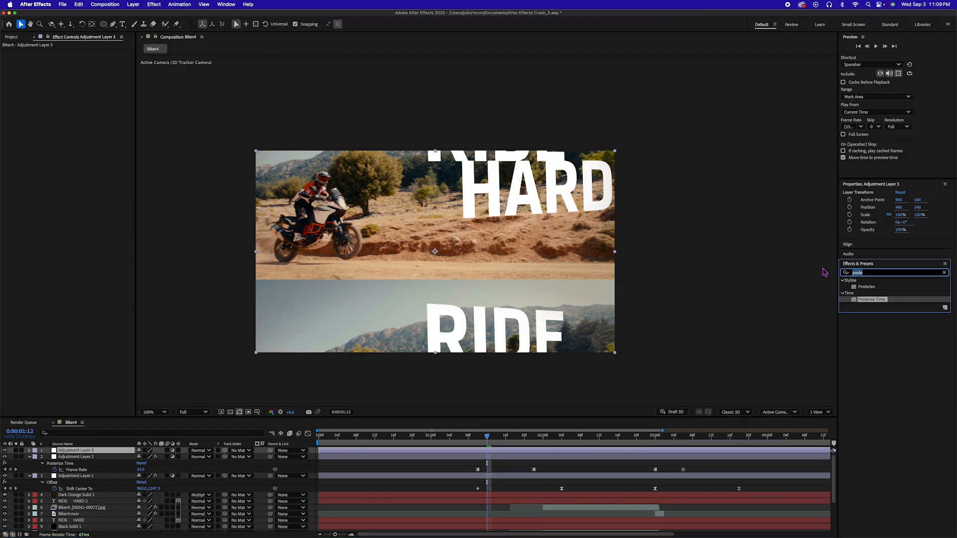
type("radial")
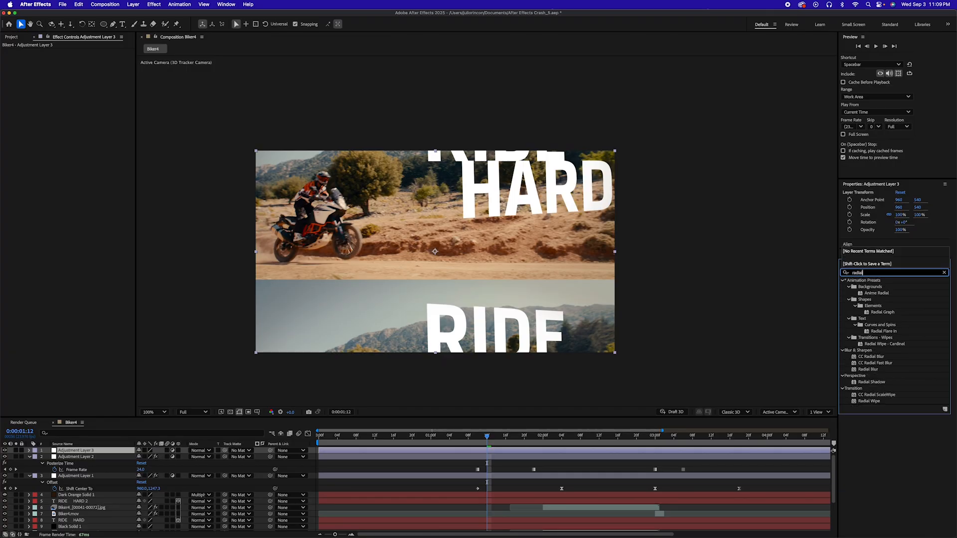
left_click_drag(872, 356, 491, 451)
left_click_drag(80, 65, 68, 70)
Add a full-frame elliptical mask to the radial blur adjustment layer, set it to Subtract, and feather it 171 pixels
double_click(104, 23)
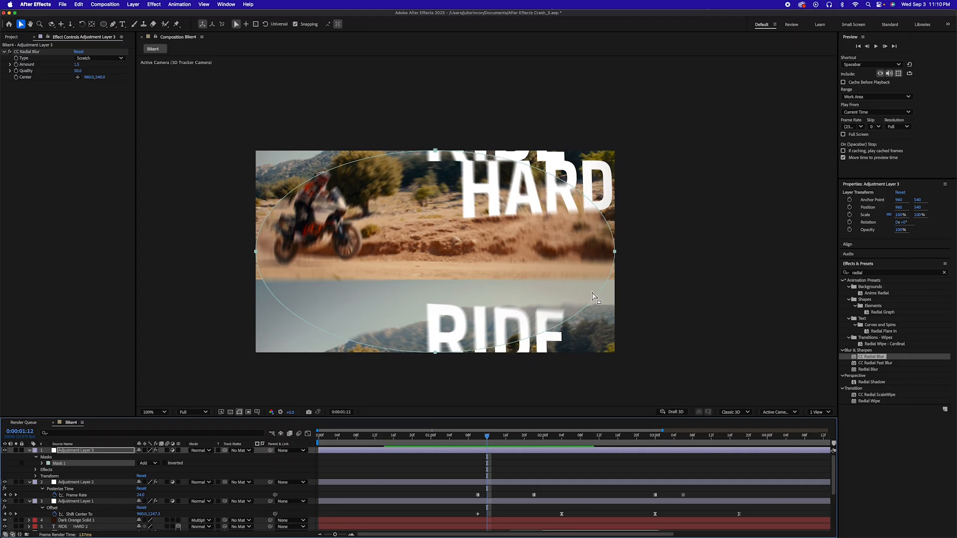
left_click(143, 464)
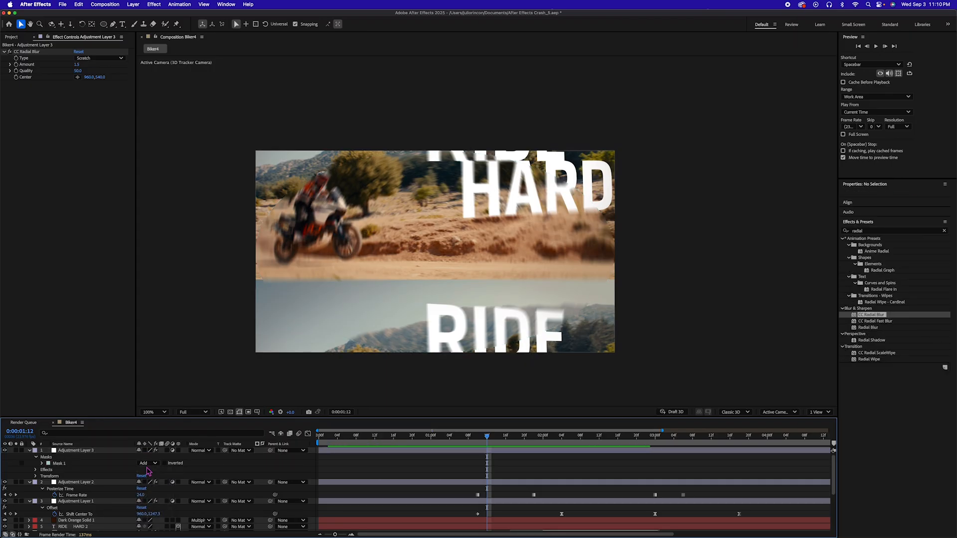
left_click(155, 488)
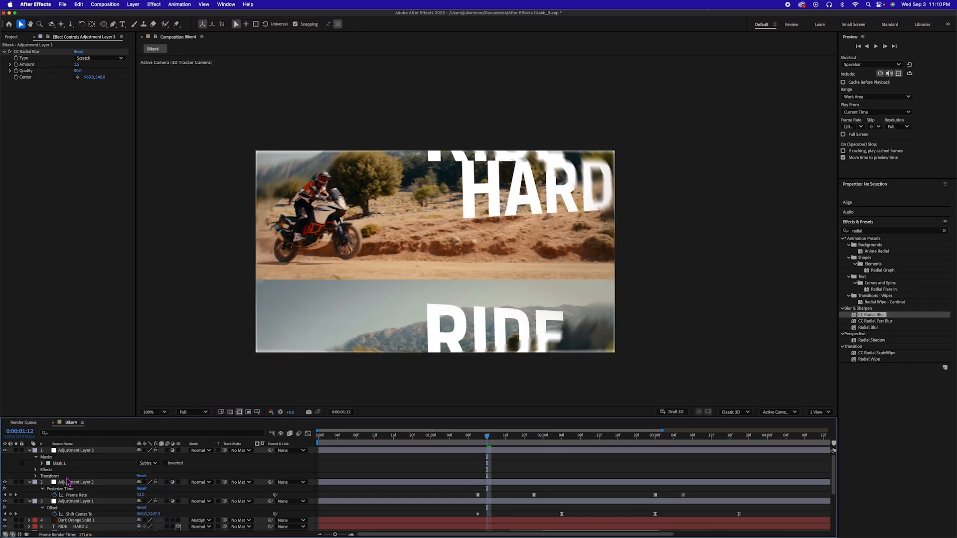
key("f")
left_click(183, 460)
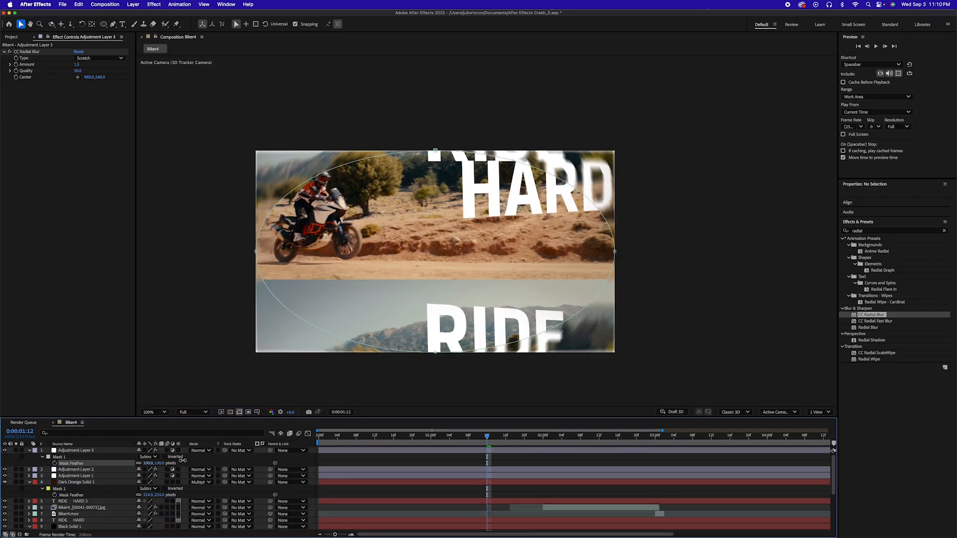
key("s")
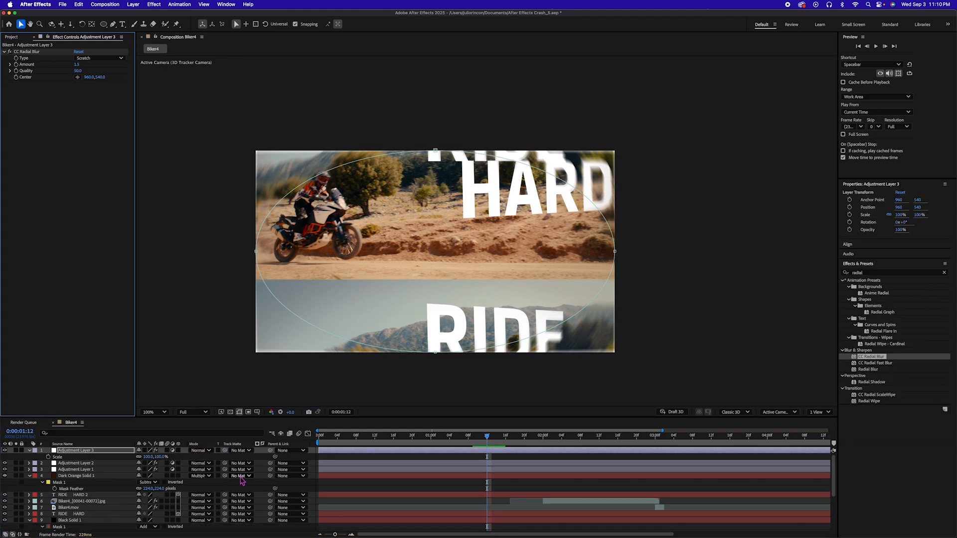
left_click_drag(147, 457, 147, 457)
Move the radial blur adjustment layer below the RIDE HARD 2 text layer and set its opacity to 10%
left_click_drag(74, 450, 88, 490)
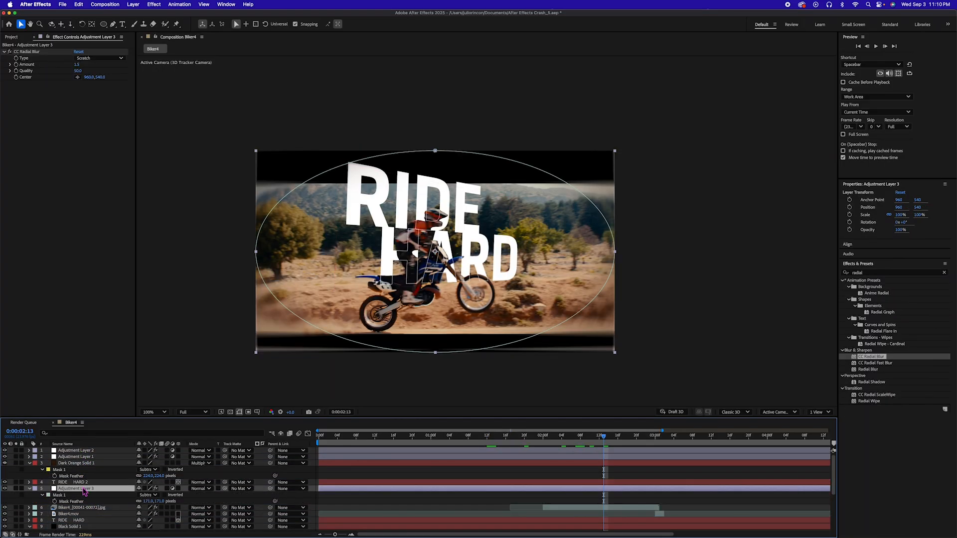
key("t")
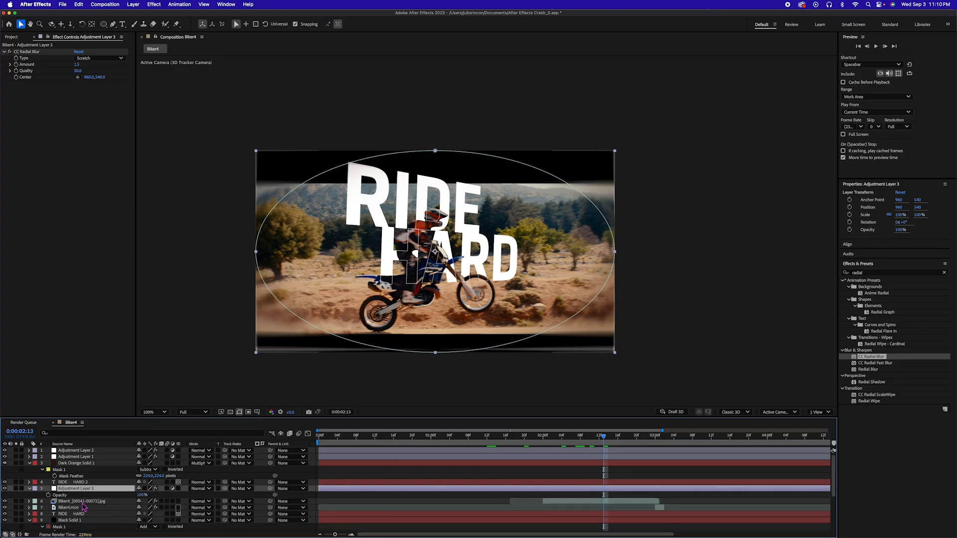
left_click(146, 495)
key("Return")
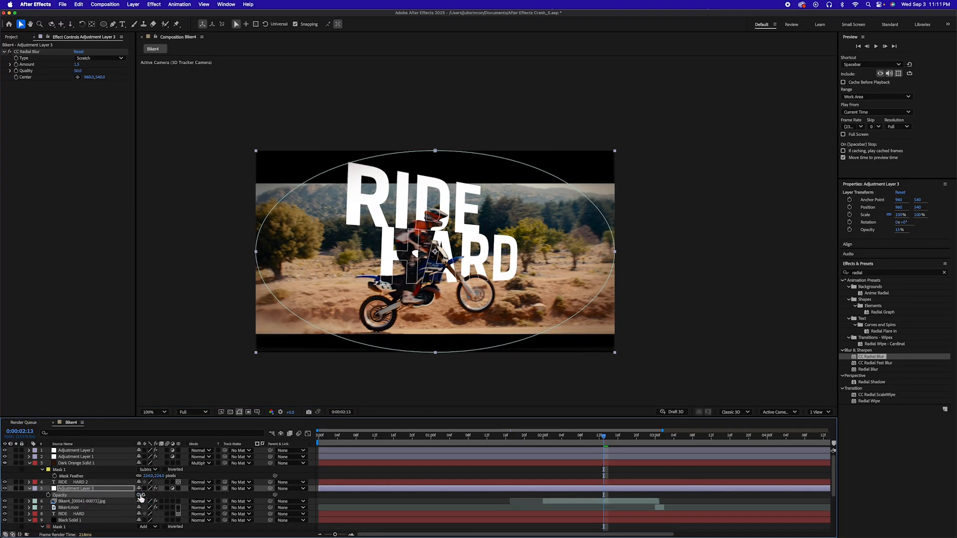
left_click(141, 495)
type("10")
key("Return")
Shrink the radial blur layer's elliptical mask to about 65% of the frame width and 71% of its height, within the letterboxed picture
left_click(436, 151)
left_click_drag(436, 151, 436, 192)
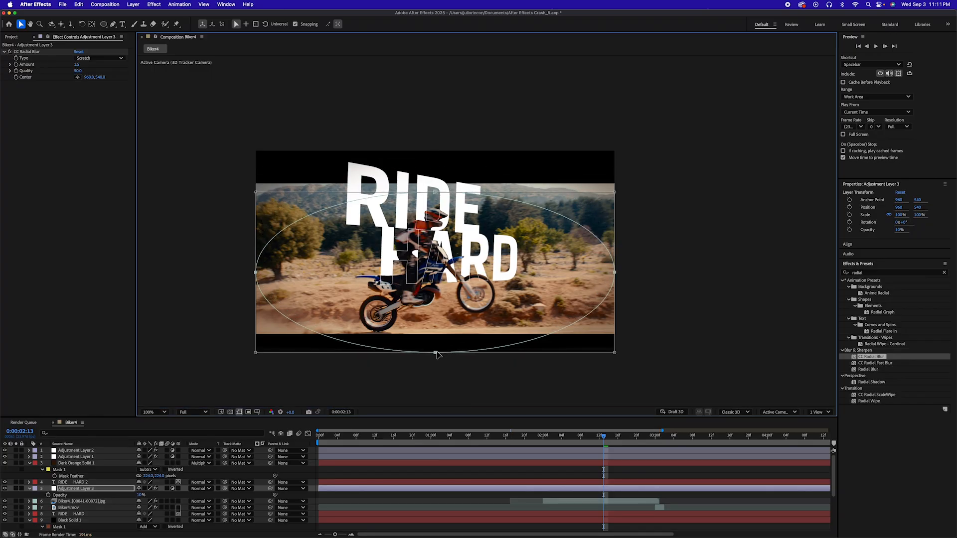
left_click_drag(436, 352, 438, 329)
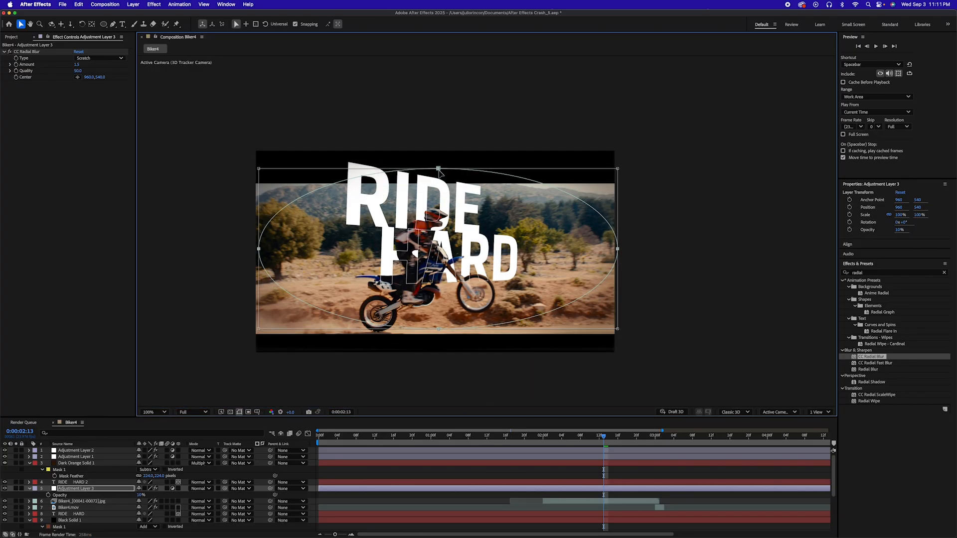
left_click_drag(438, 168, 438, 185)
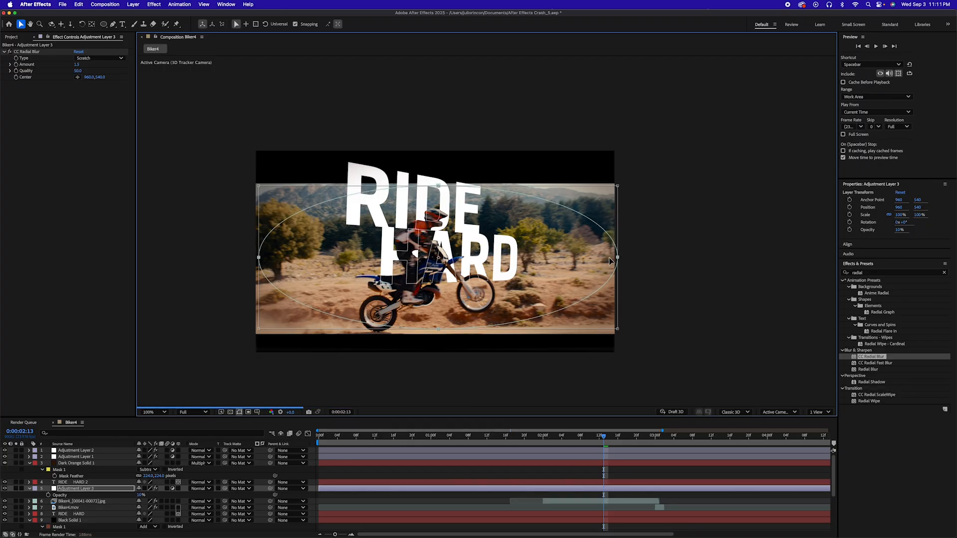
left_click_drag(619, 258, 536, 258)
Set the radial blur adjustment layer's opacity to 50% and preview the animation
left_click(144, 494)
type("1")
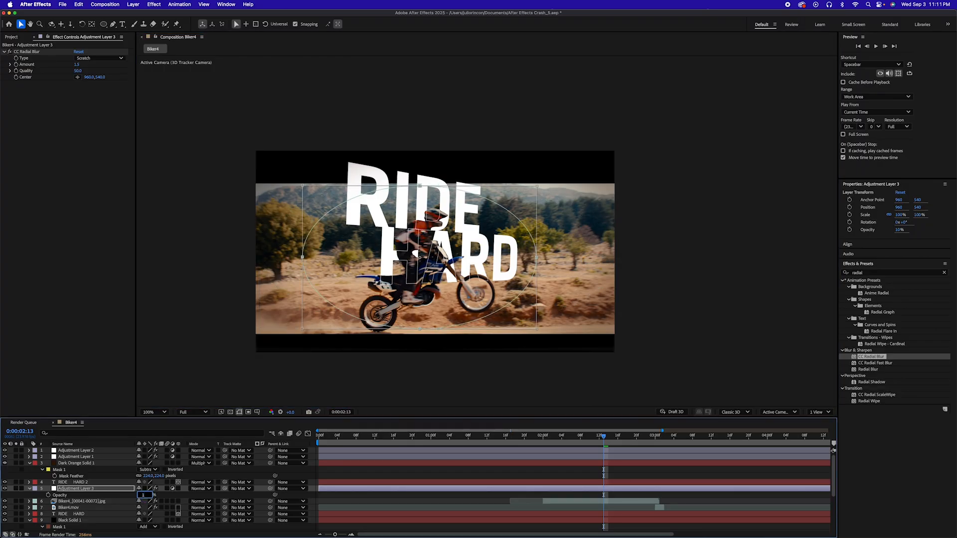
type("5")
key("Return")
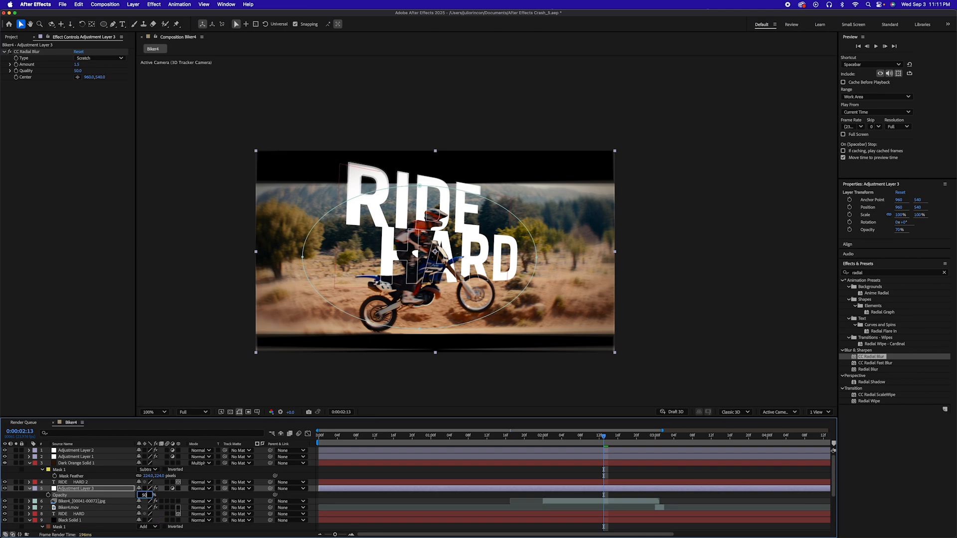
key("Return")
key("space")
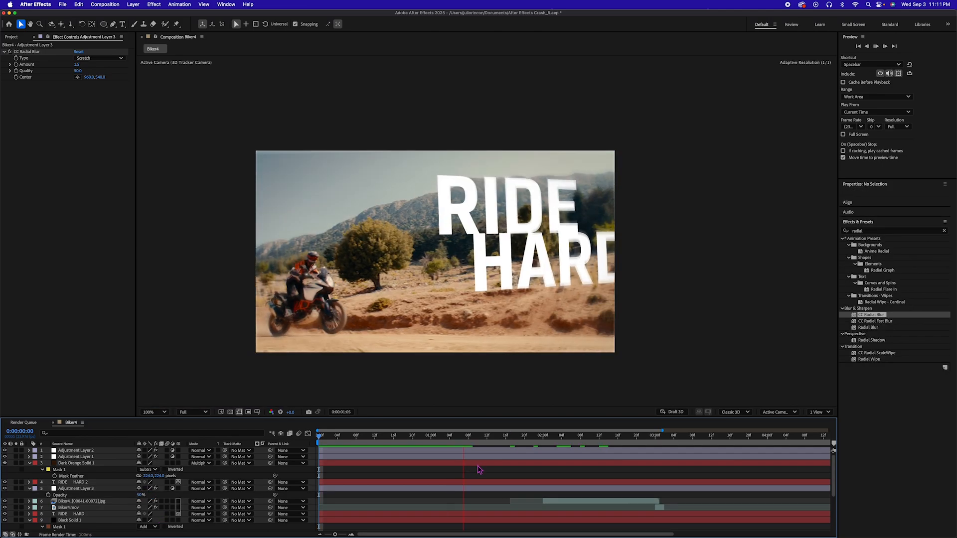
key("space")
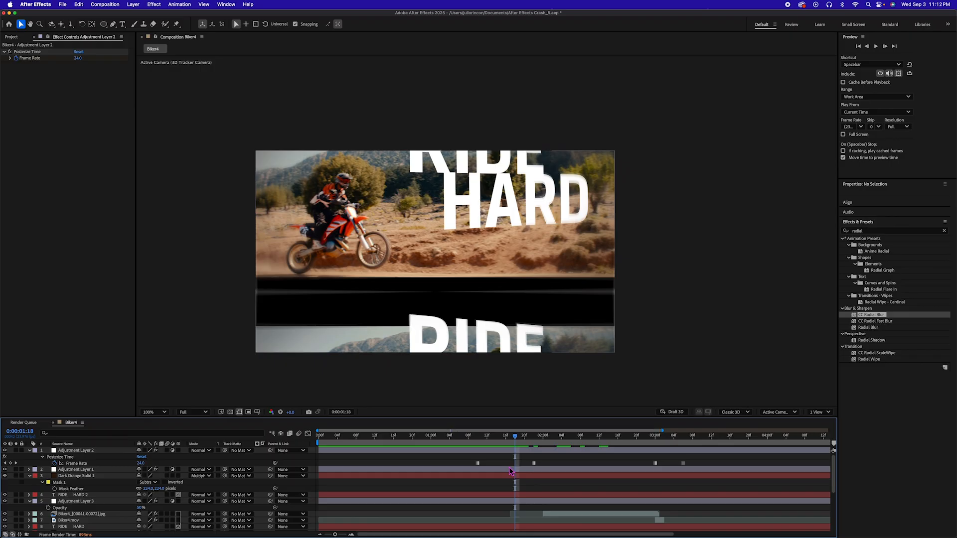
Reveal the Offset keyframes for timing and keyframe the radial blur layer's 50% opacity at 0:00:01:18
left_click(506, 471)
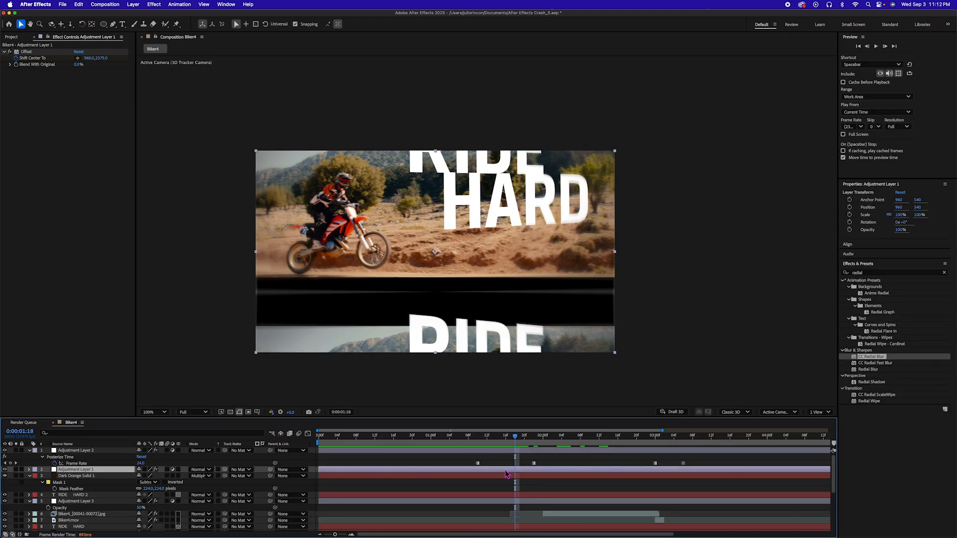
key("u")
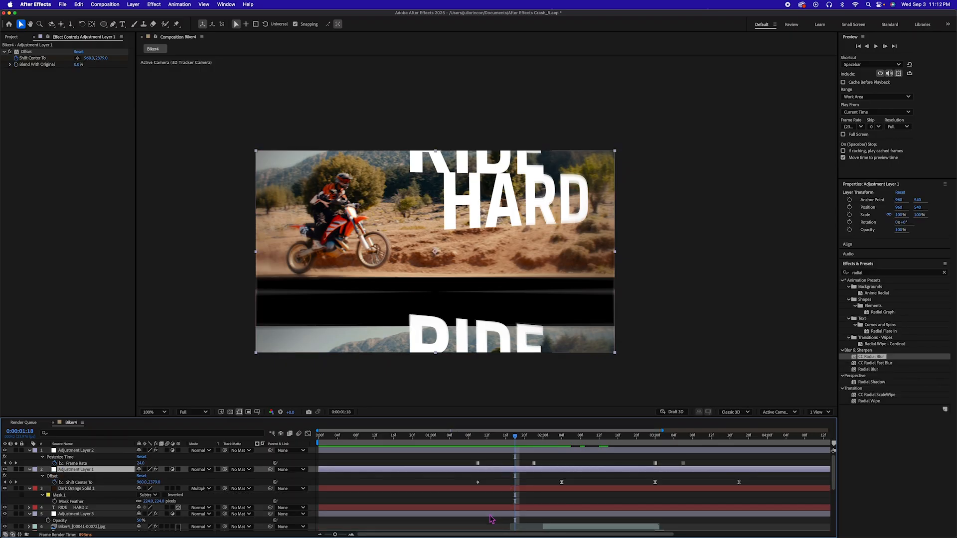
left_click(489, 514)
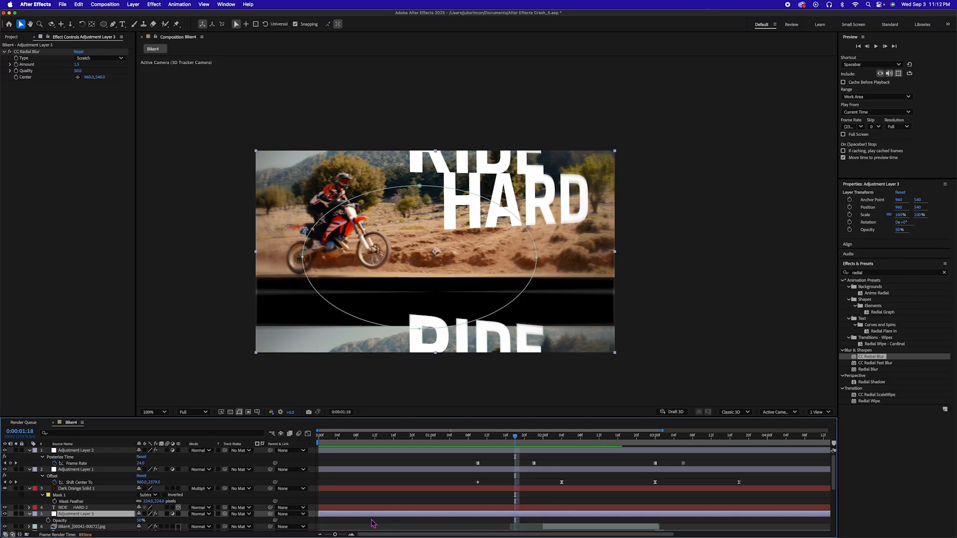
scroll(453, 518, "down", 3)
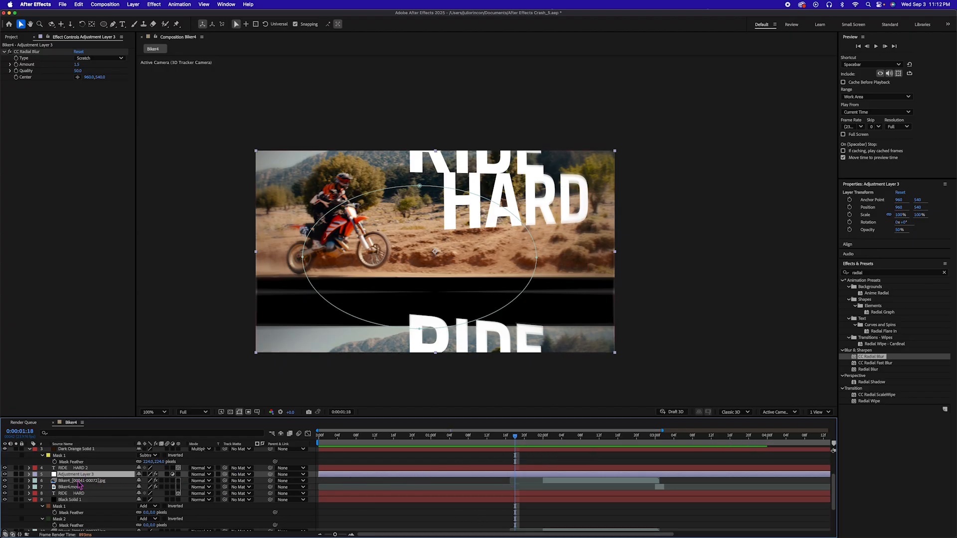
key("t")
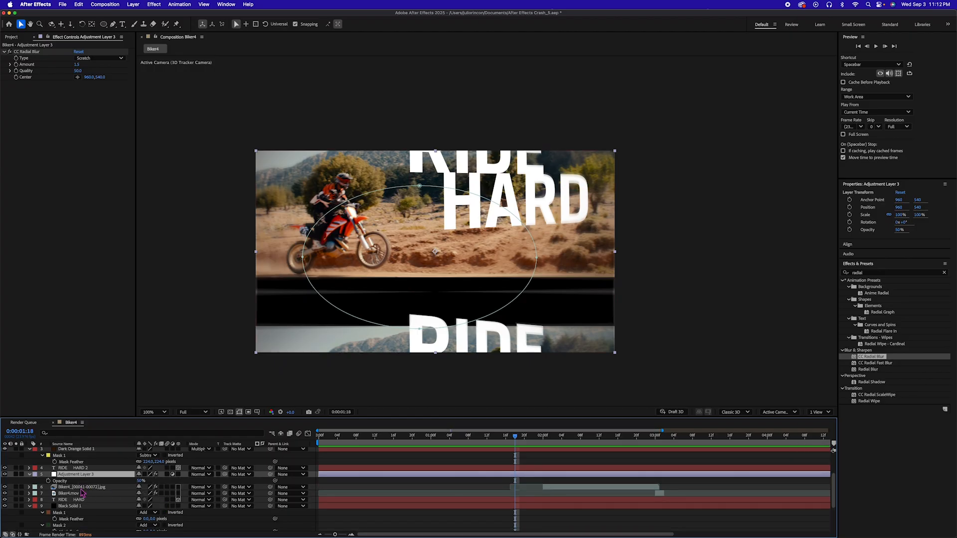
left_click(48, 481)
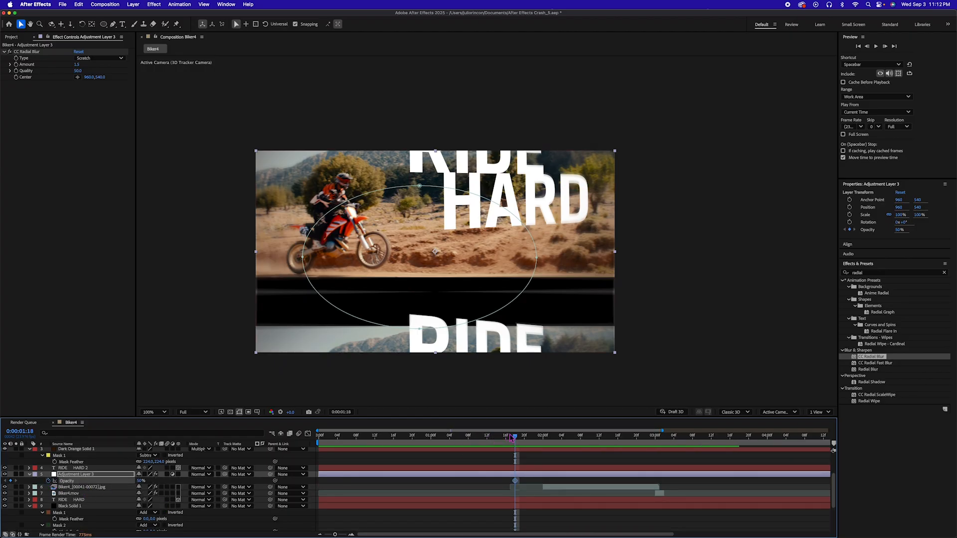
Add a 10% opacity keyframe to the radial blur layer at 0:00:01:12 and preview the blur fading in
left_click_drag(514, 437, 487, 441)
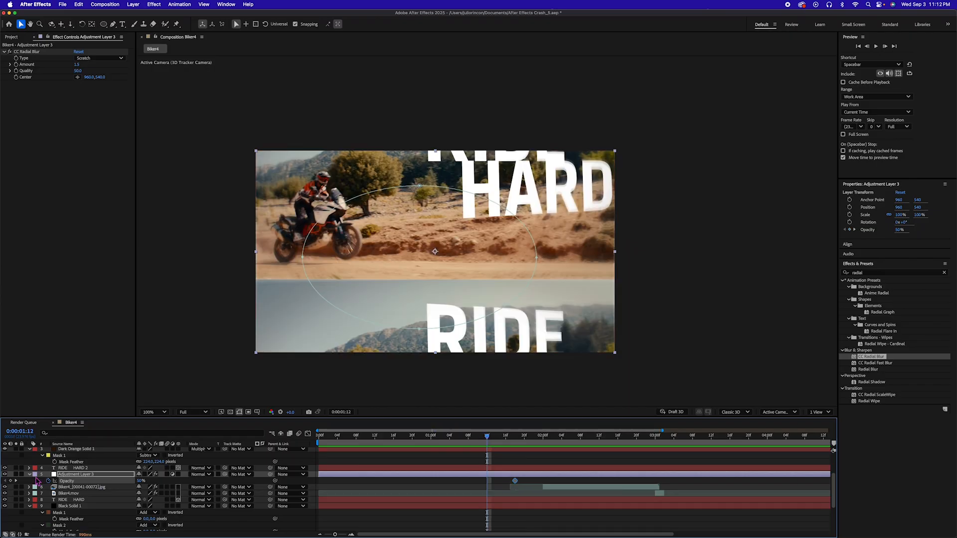
left_click(141, 481)
type("10")
key("Return")
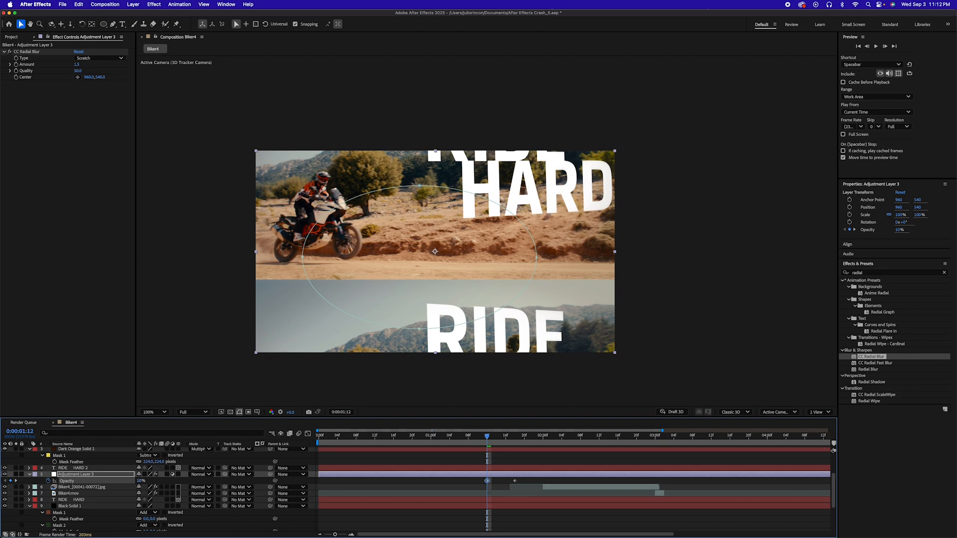
key("space")
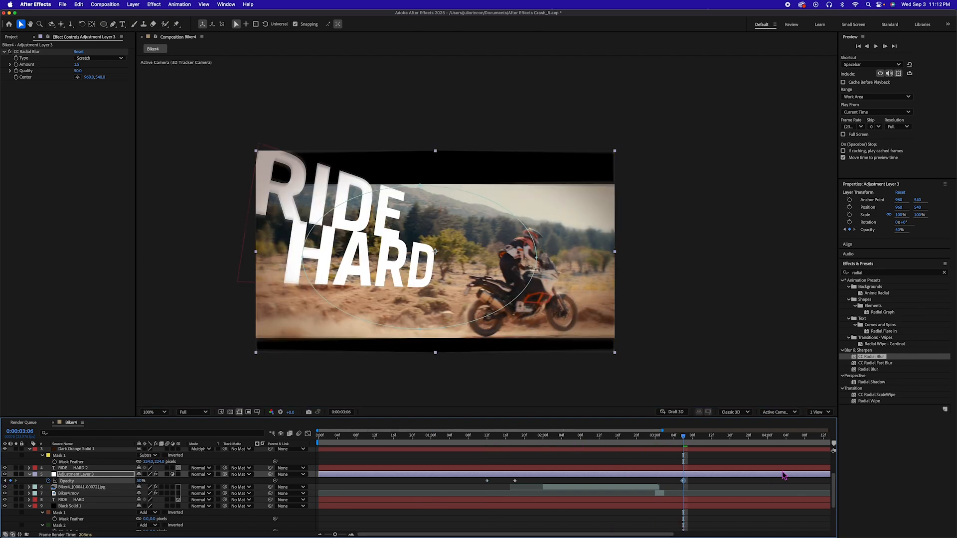
Add a 10% opacity keyframe to the radial blur adjustment layer at 0:00:03:22 and preview the blur fading out
left_click(142, 482)
type("1")
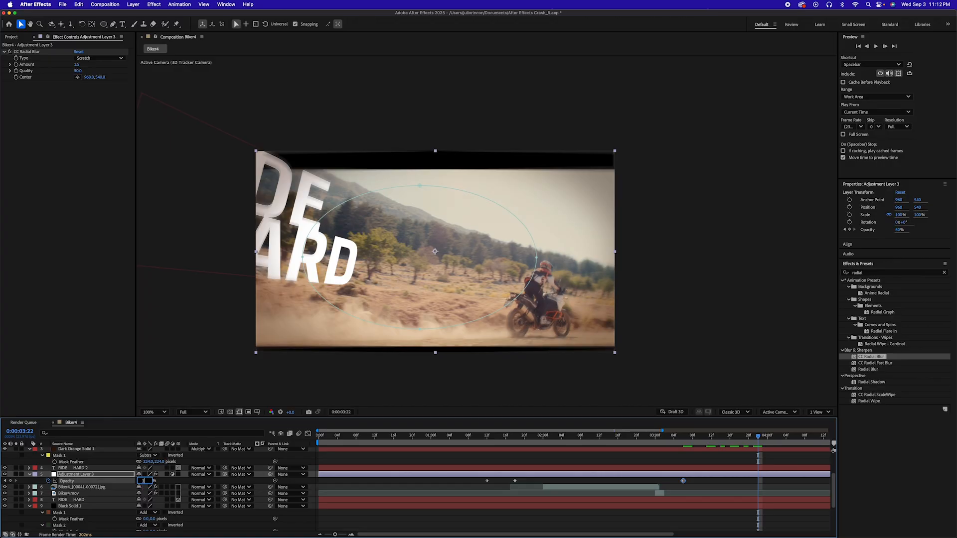
type("0")
key("Return")
left_click(571, 437)
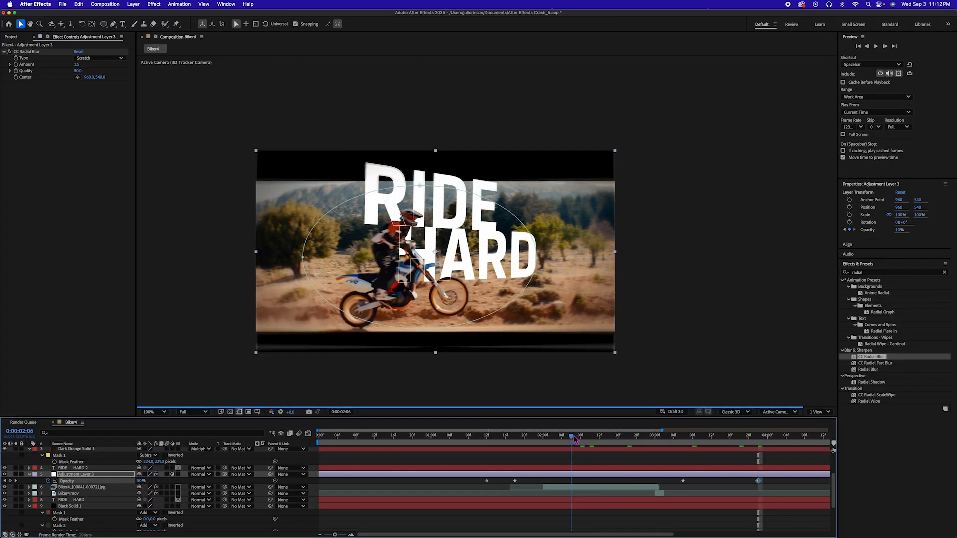
left_click_drag(575, 438, 584, 438)
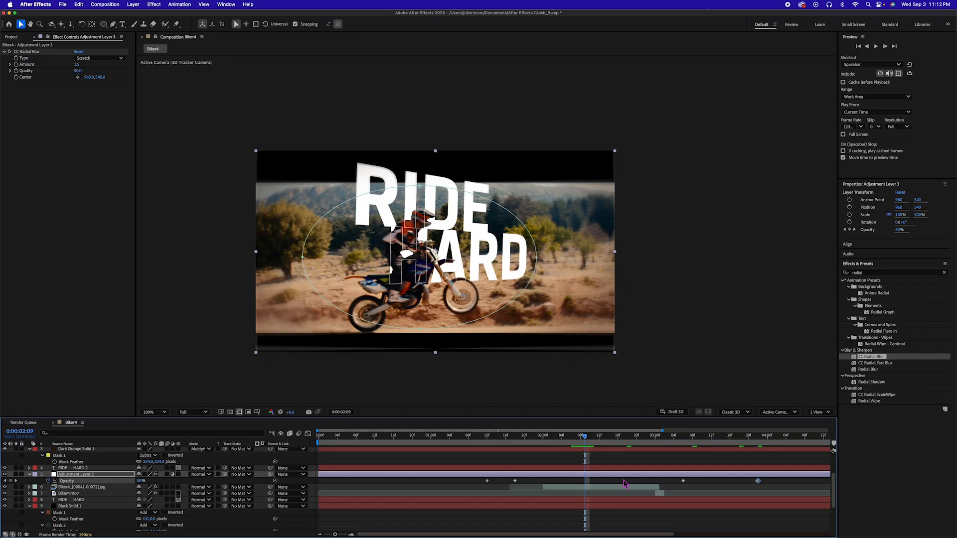
left_click(624, 483)
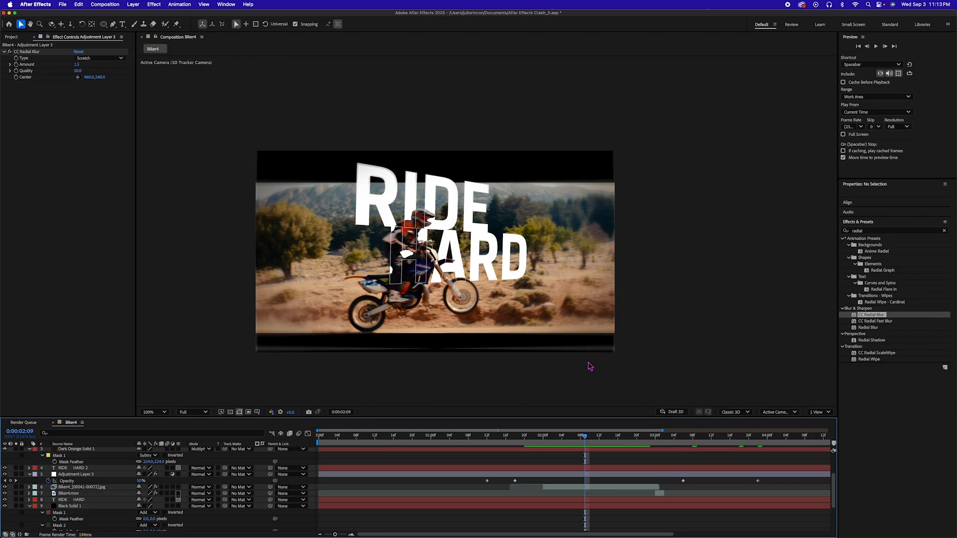
Enable motion blur on both RIDE HARD text layers and for the composition, and preview the animation from near the start
left_click_drag(587, 442, 546, 438)
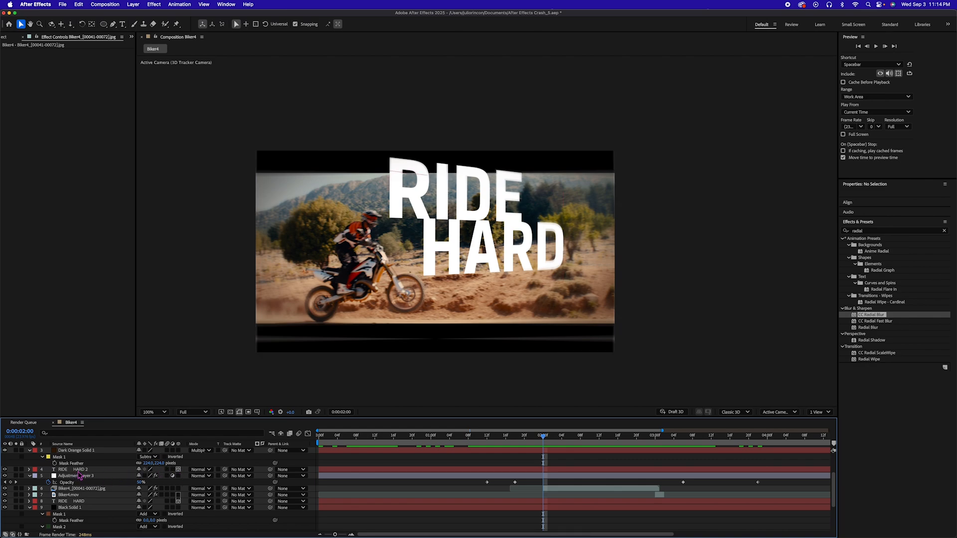
left_click(167, 470)
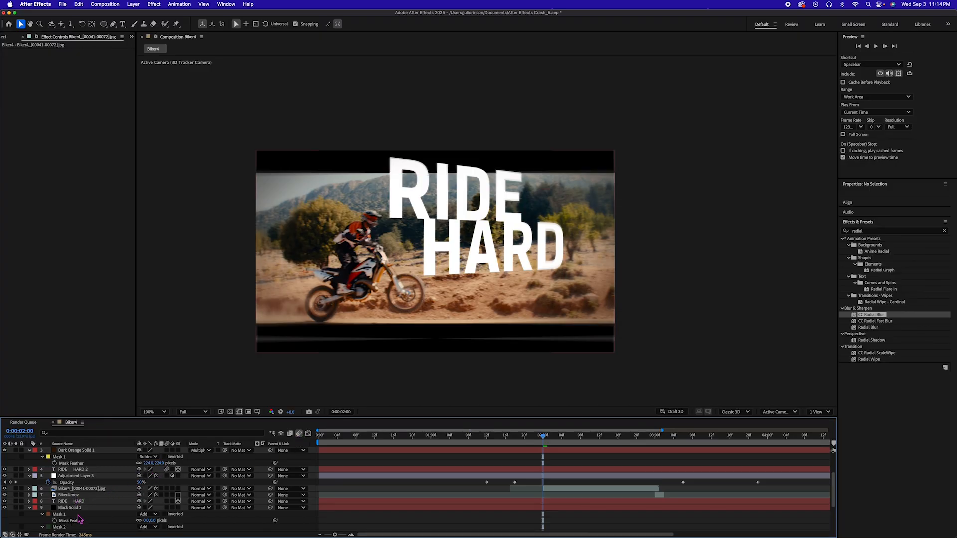
scroll(80, 519, "down", 2)
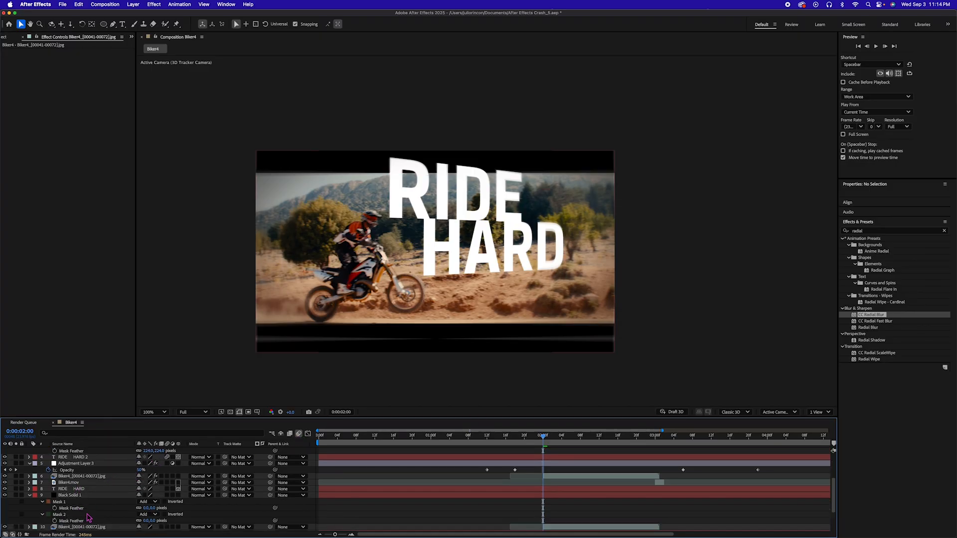
left_click(81, 487)
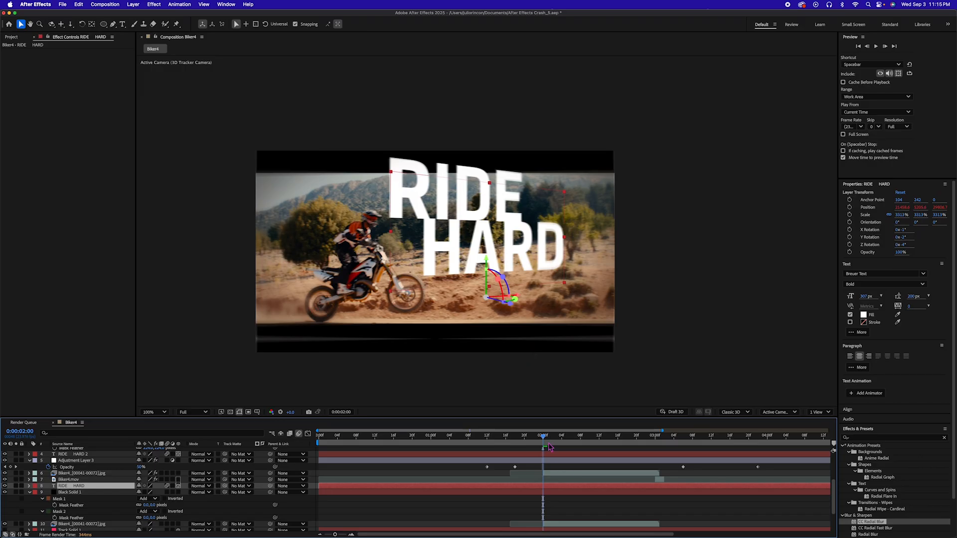
left_click_drag(543, 438, 347, 438)
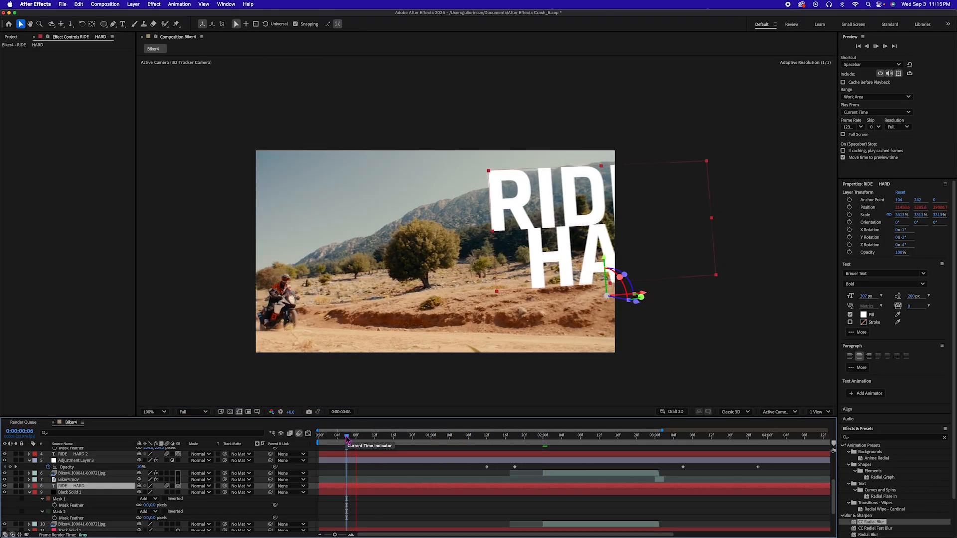